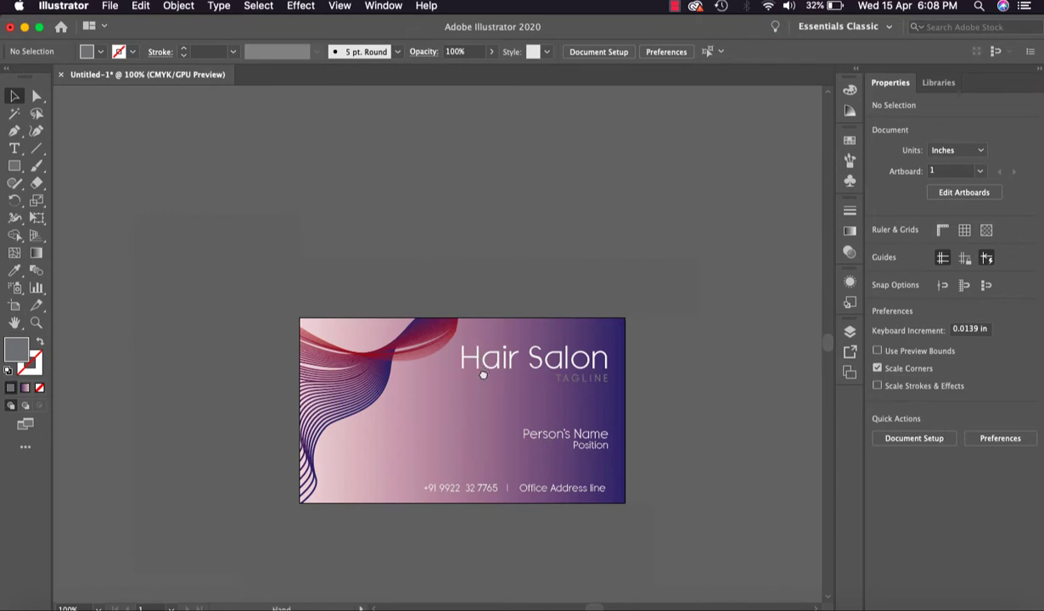
Create a new Print document in inches, 3.5 wide by 2 high
{"action": "left_click_drag", "start_coordinate": [482, 370], "coordinate": [484, 258]}
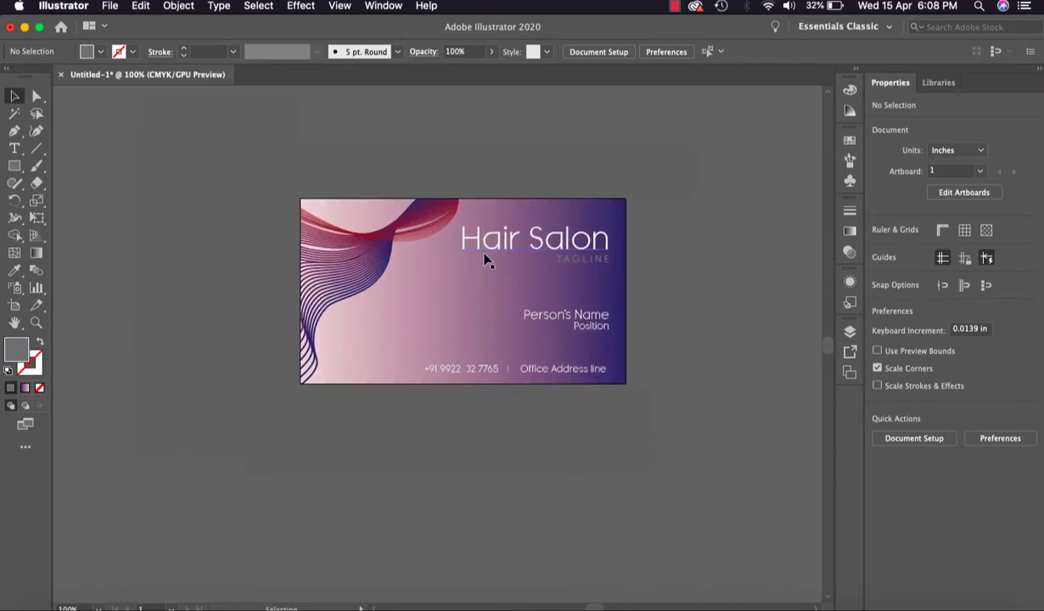
{"action": "left_click", "coordinate": [111, 8]}
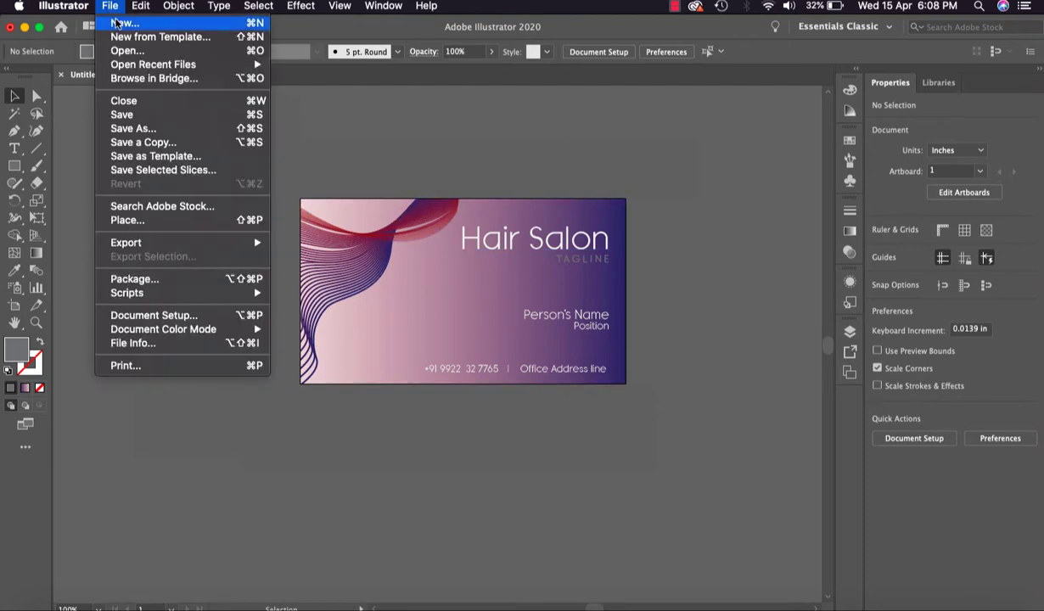
{"action": "left_click", "coordinate": [122, 25]}
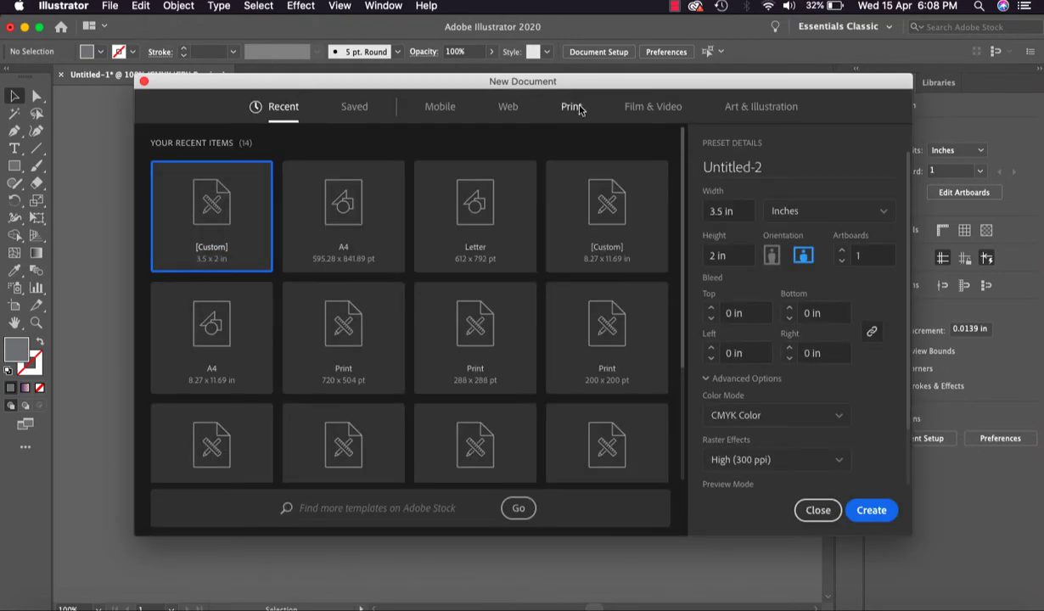
{"action": "left_click", "coordinate": [576, 107]}
{"action": "left_click", "coordinate": [798, 212]}
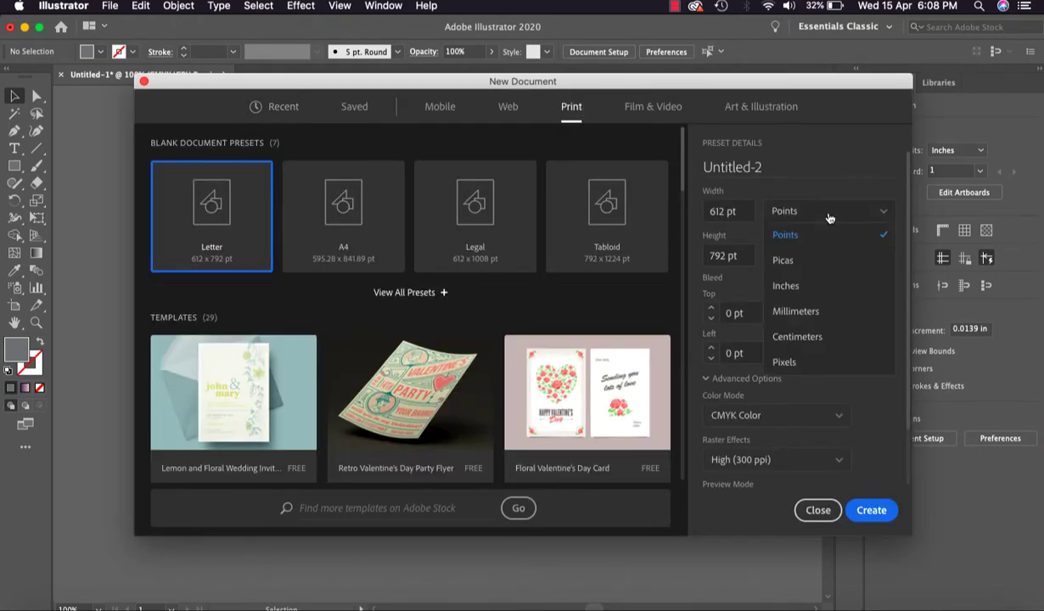
{"action": "left_click", "coordinate": [806, 287]}
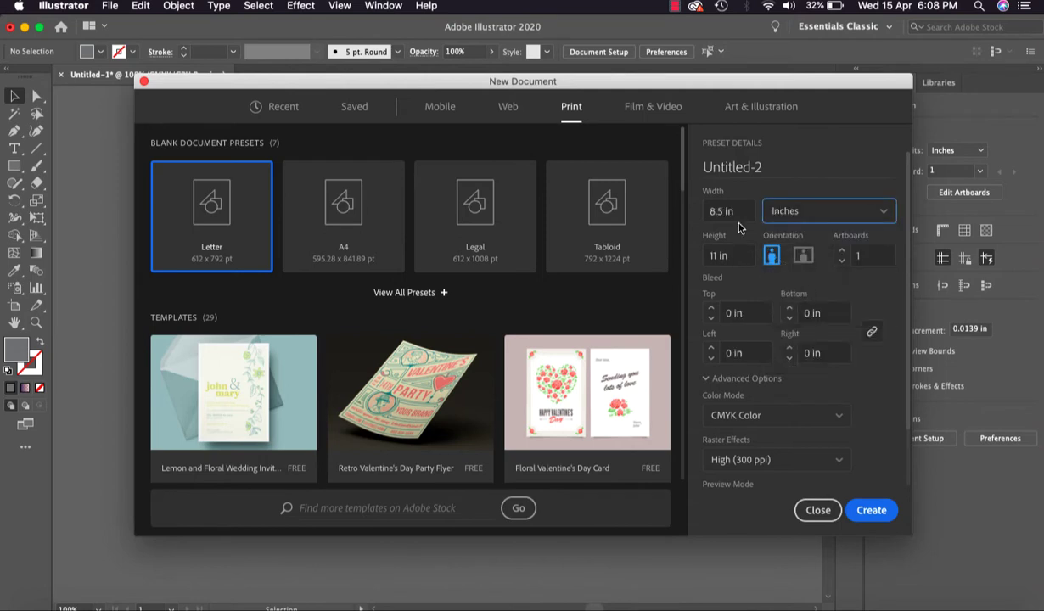
{"action": "left_click_drag", "start_coordinate": [731, 211], "coordinate": [666, 211]}
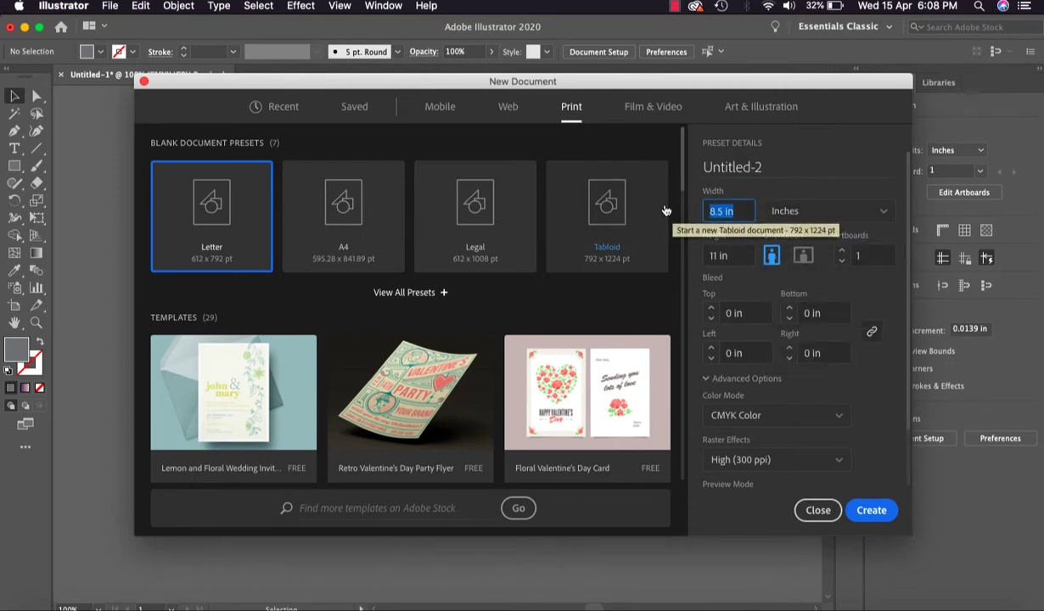
{"action": "type", "text": "3.5"}
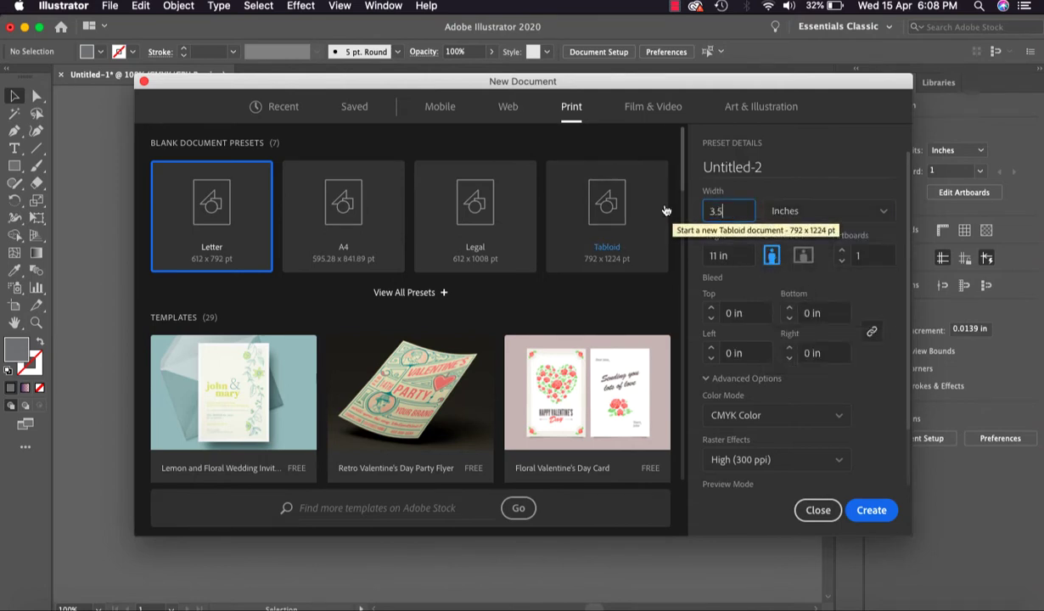
{"action": "key", "text": "Tab"}
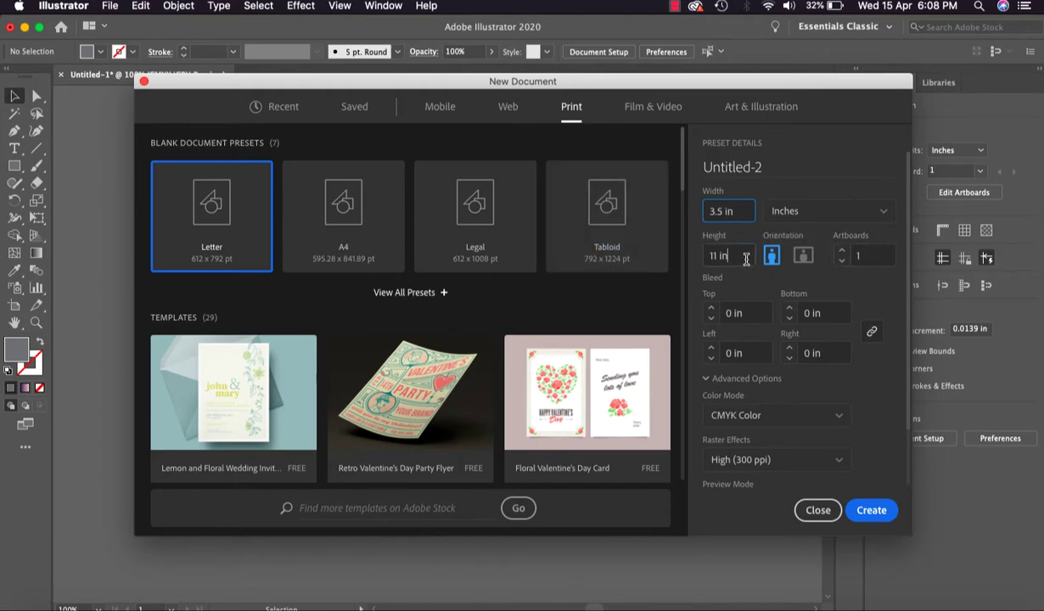
{"action": "type", "text": "2"}
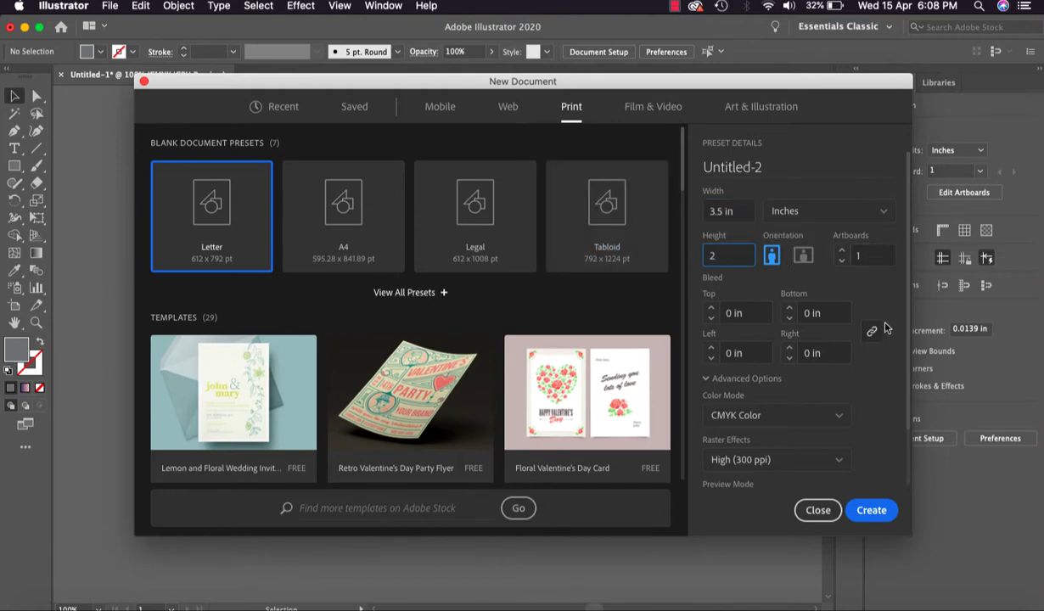
{"action": "left_click", "coordinate": [869, 511]}
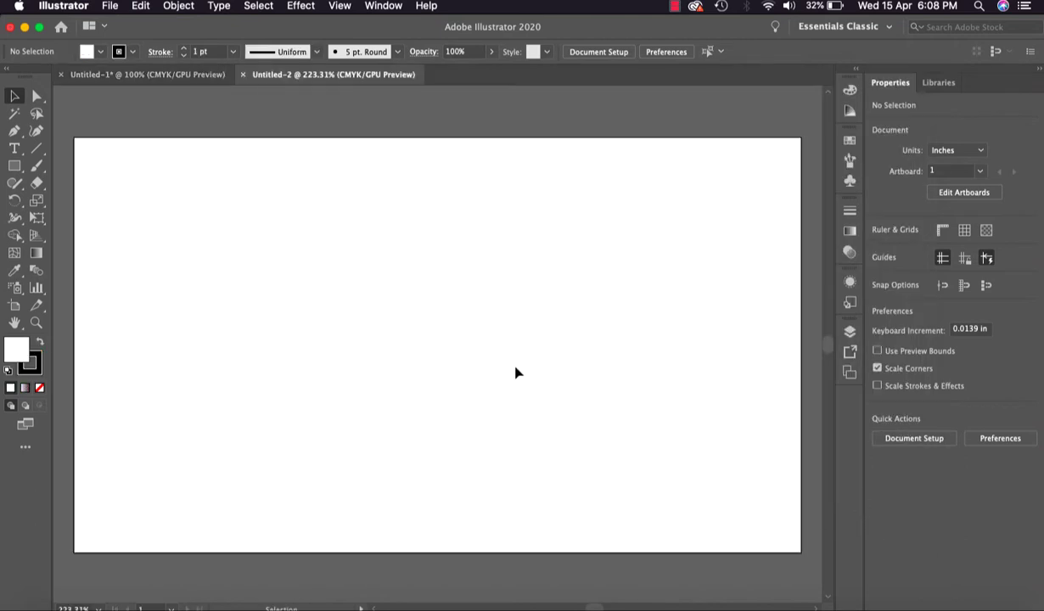
{"action": "key", "text": "super+minus"}
{"action": "key", "text": "super+minus"}
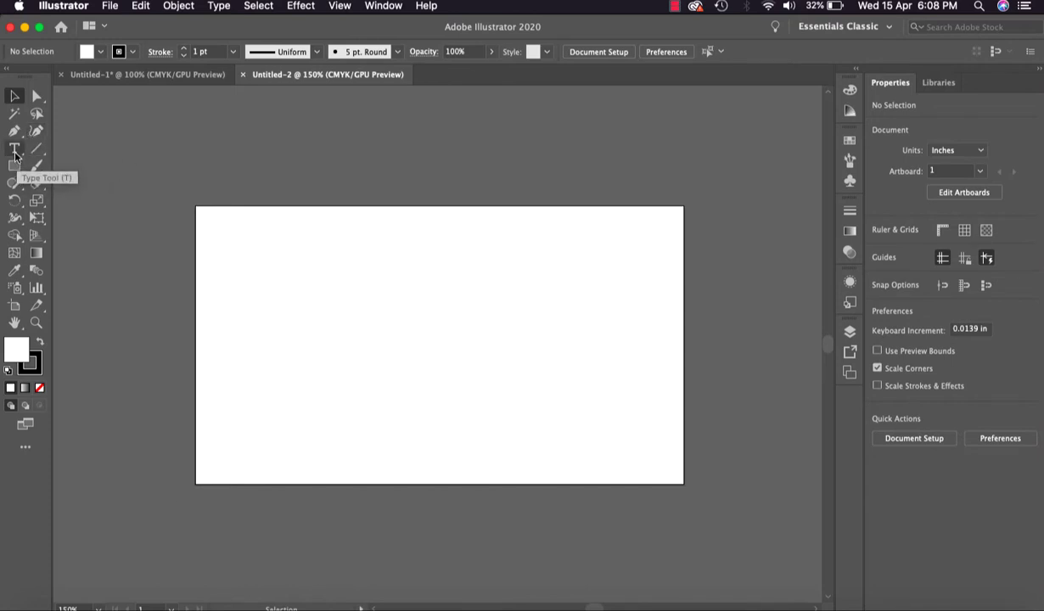
Type 'Hair Salon' near the top of the card and move it toward the right
{"action": "left_click_drag", "start_coordinate": [15, 155], "coordinate": [54, 151]}
{"action": "left_click", "coordinate": [355, 260]}
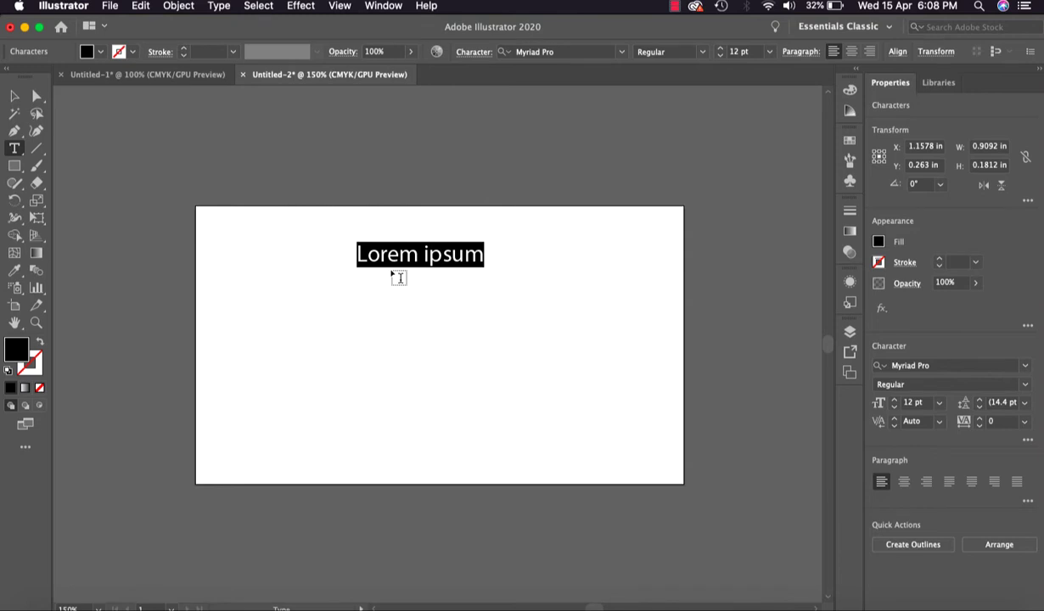
{"action": "type", "text": "Ha"}
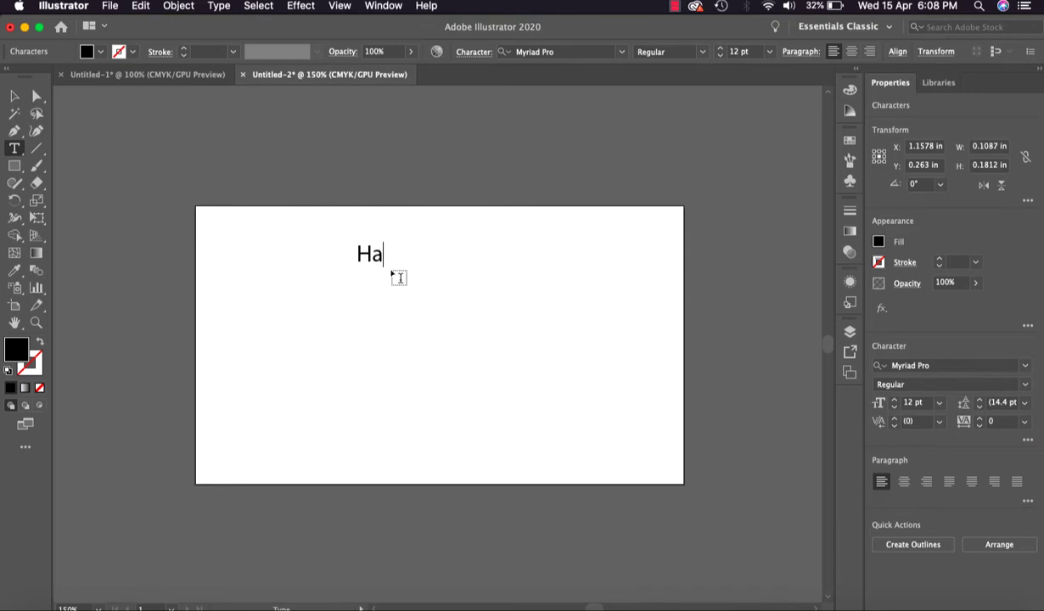
{"action": "type", "text": "ir "}
{"action": "type", "text": "Salon"}
{"action": "left_click", "coordinate": [15, 96]}
{"action": "left_click", "coordinate": [428, 253]}
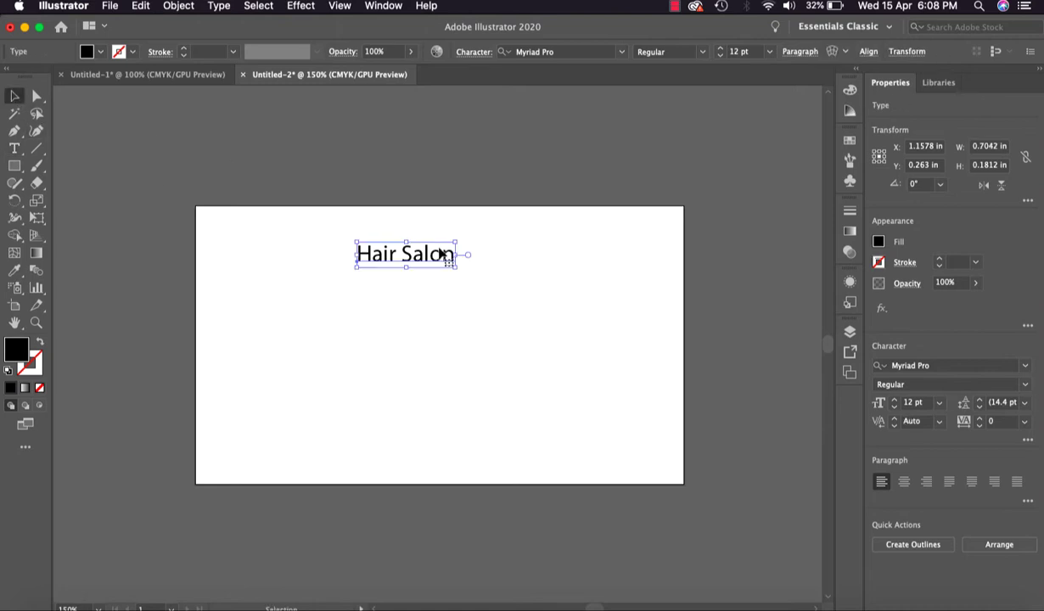
{"action": "left_click_drag", "start_coordinate": [442, 258], "coordinate": [561, 263]}
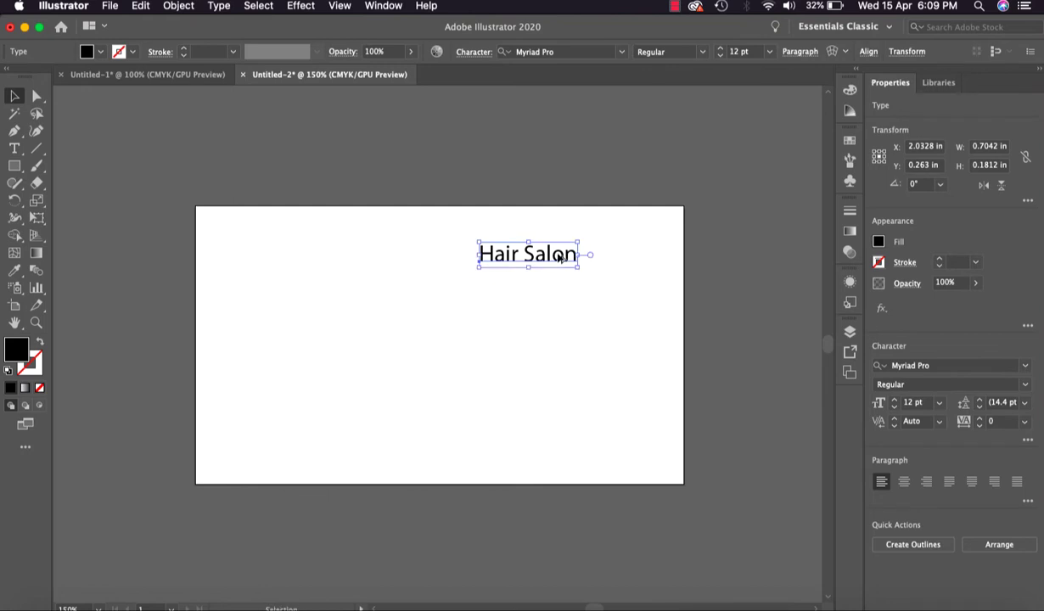
Duplicate Hair Salon just below and retype the copy as 'tagline'
{"action": "left_click_drag", "start_coordinate": [559, 258], "coordinate": [560, 270]}
{"action": "key", "text": "t"}
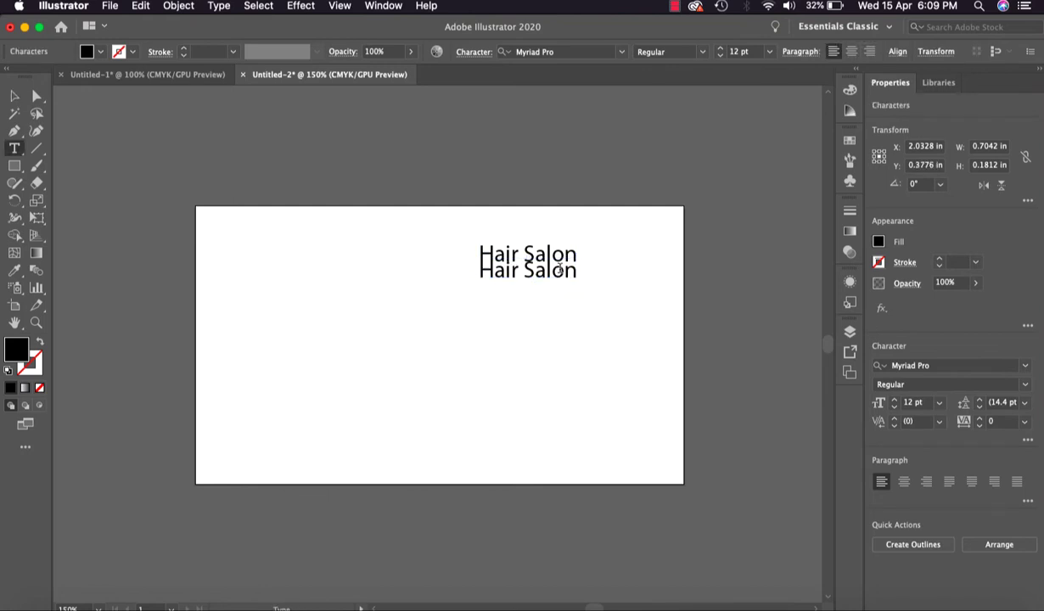
{"action": "left_click", "coordinate": [560, 269]}
{"action": "key", "text": "super+a"}
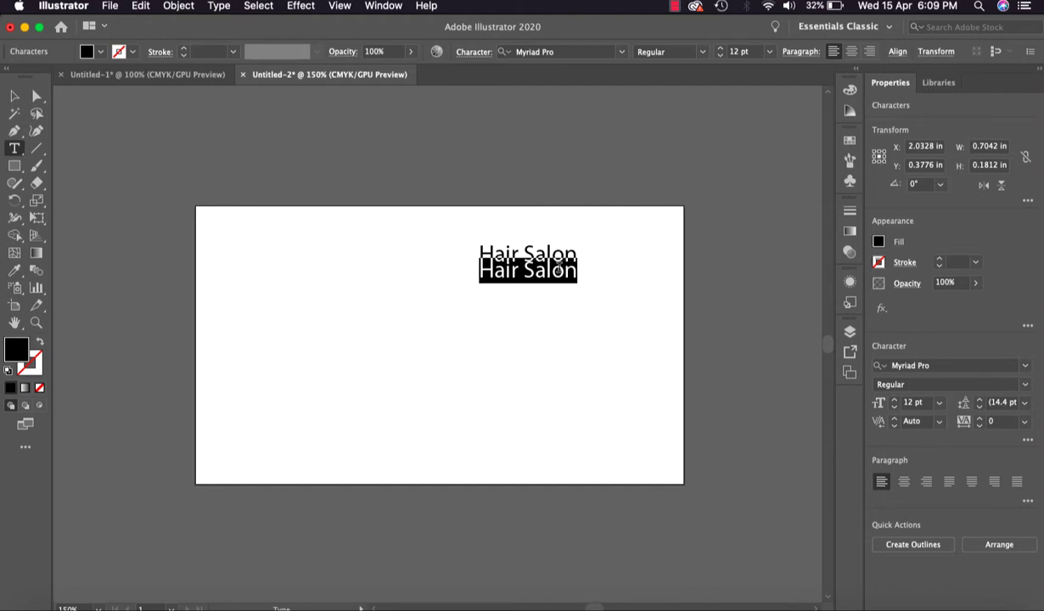
{"action": "key", "text": "BackSpace"}
{"action": "type", "text": "tagli"}
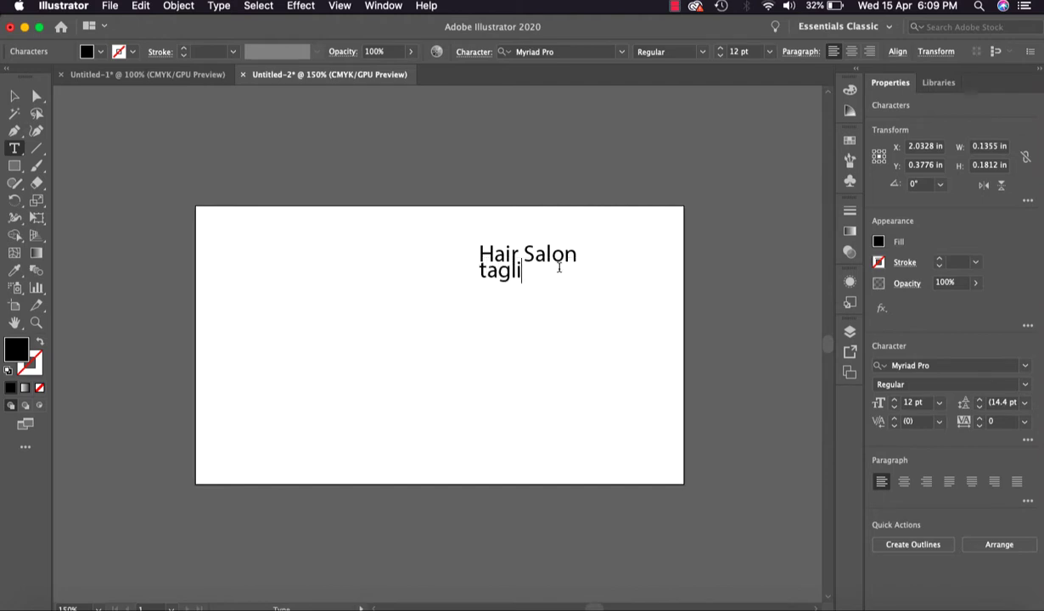
{"action": "type", "text": "n"}
{"action": "type", "text": "w"}
{"action": "key", "text": "BackSpace"}
{"action": "type", "text": "e"}
Convert the tagline text to Title Case
{"action": "left_click", "coordinate": [14, 96]}
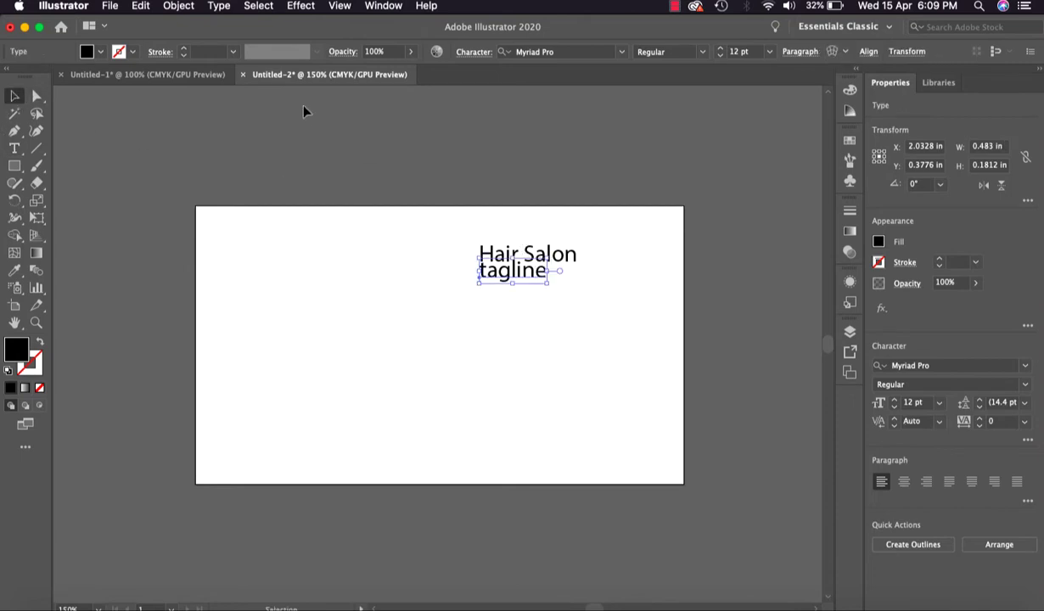
{"action": "left_click", "coordinate": [258, 7]}
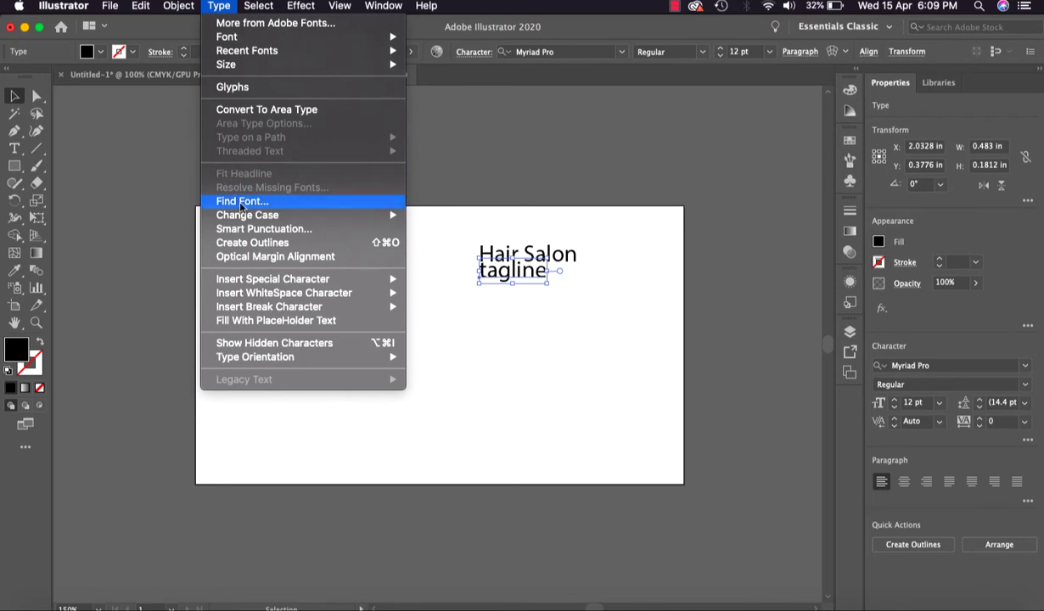
{"action": "mouse_move", "coordinate": [247, 215]}
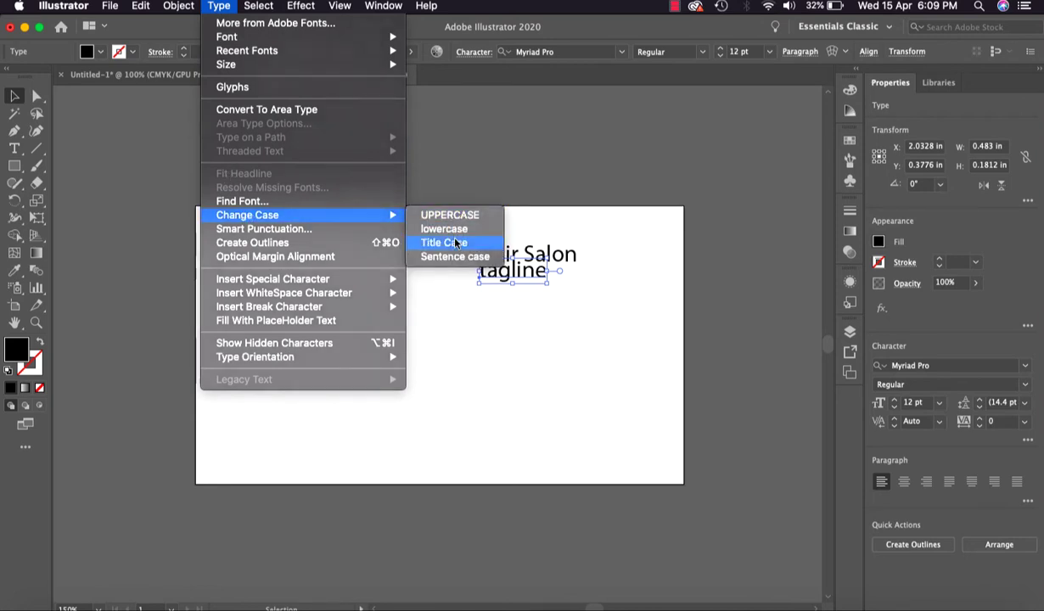
{"action": "left_click", "coordinate": [442, 243]}
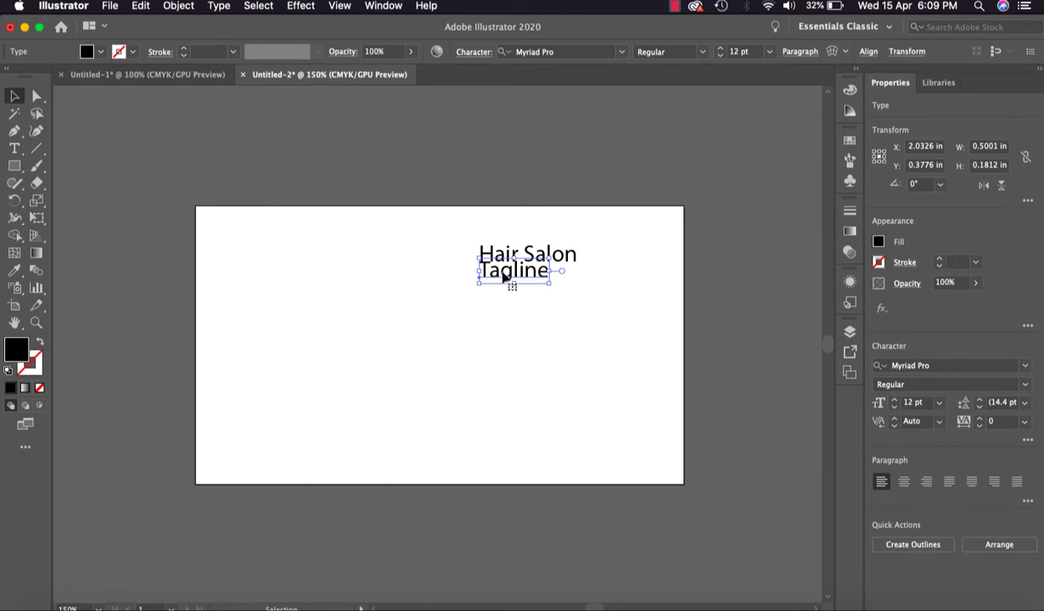
Try moving and retyping Tagline, then undo those edits
{"action": "key", "text": "super+shift+a"}
{"action": "left_click_drag", "start_coordinate": [509, 272], "coordinate": [523, 316]}
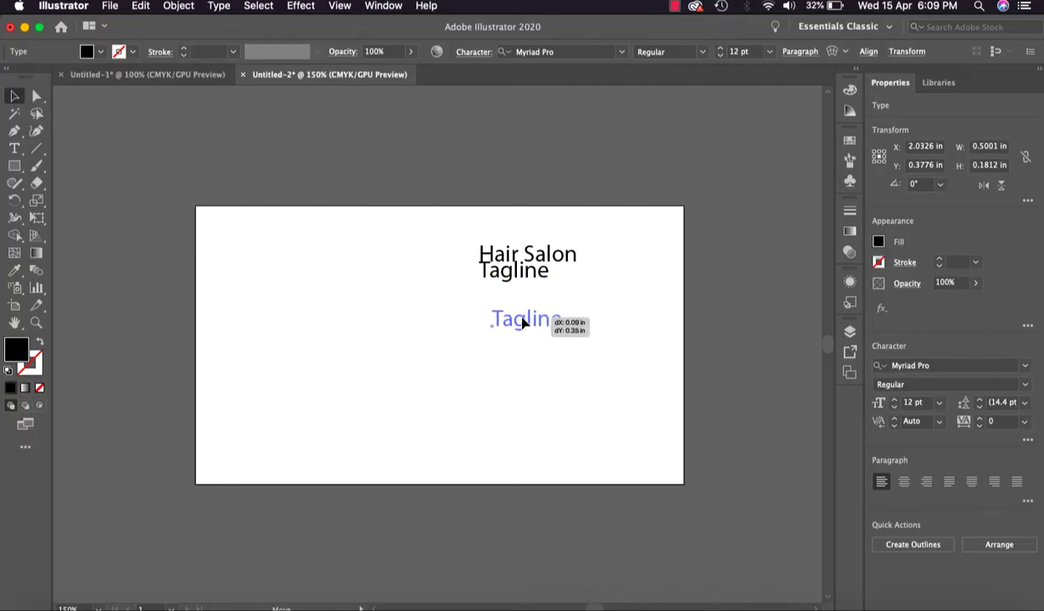
{"action": "double_click", "coordinate": [523, 316]}
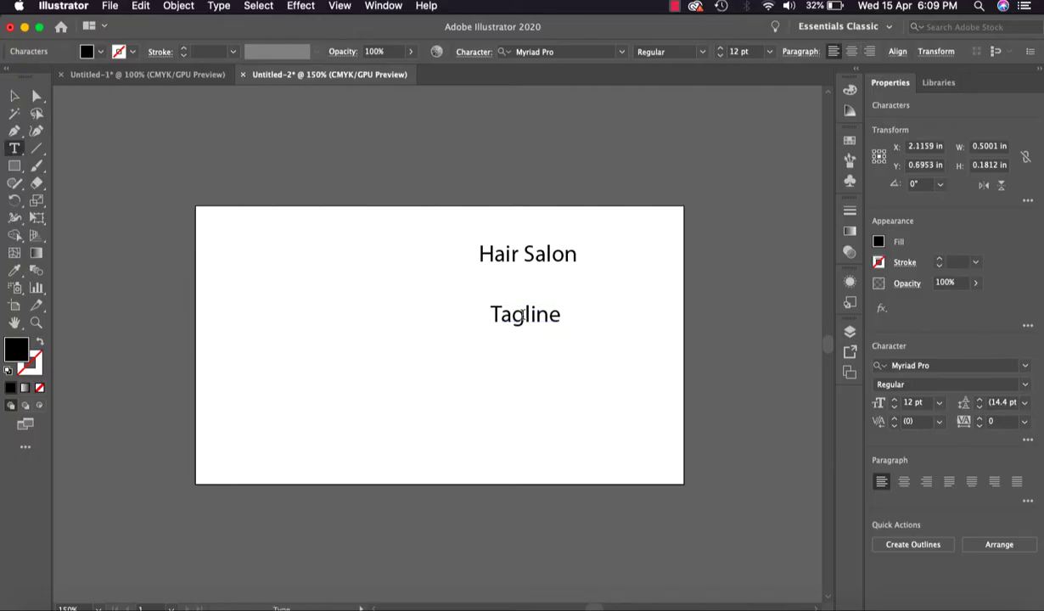
{"action": "type", "text": "A"}
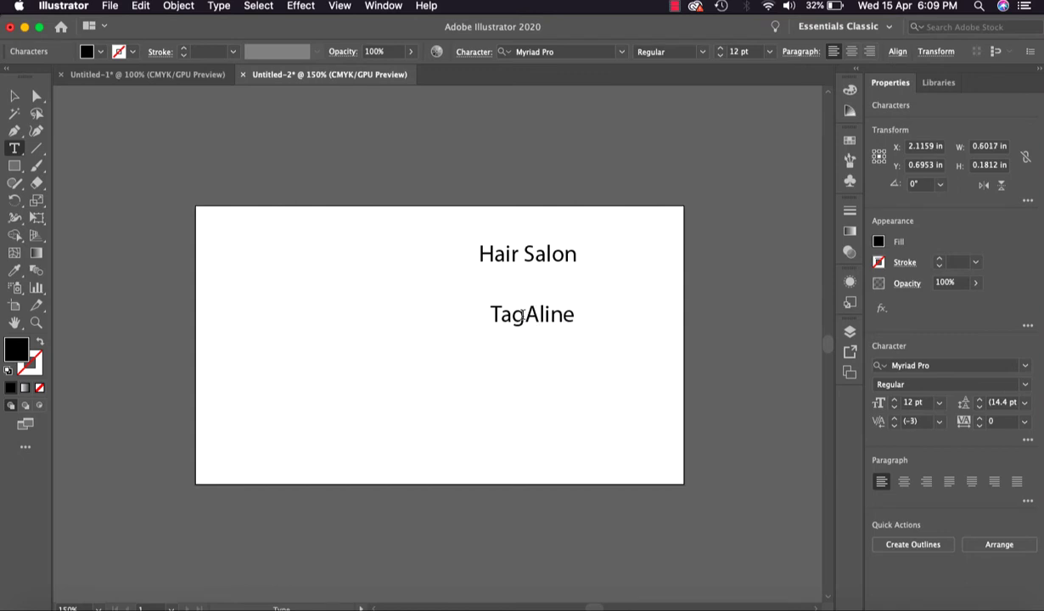
{"action": "double_click", "coordinate": [524, 314]}
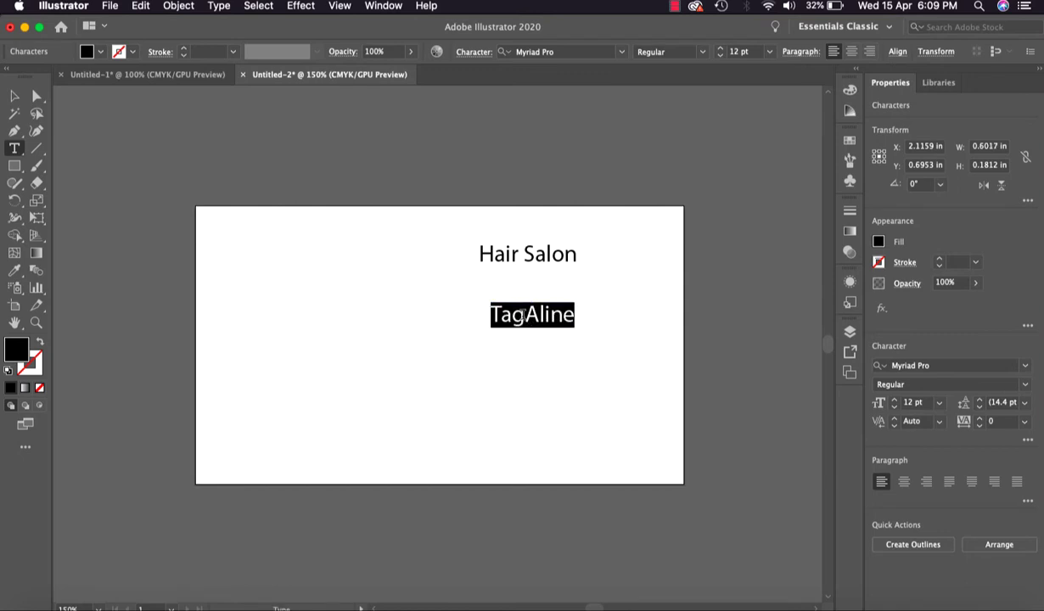
{"action": "type", "text": "Na"}
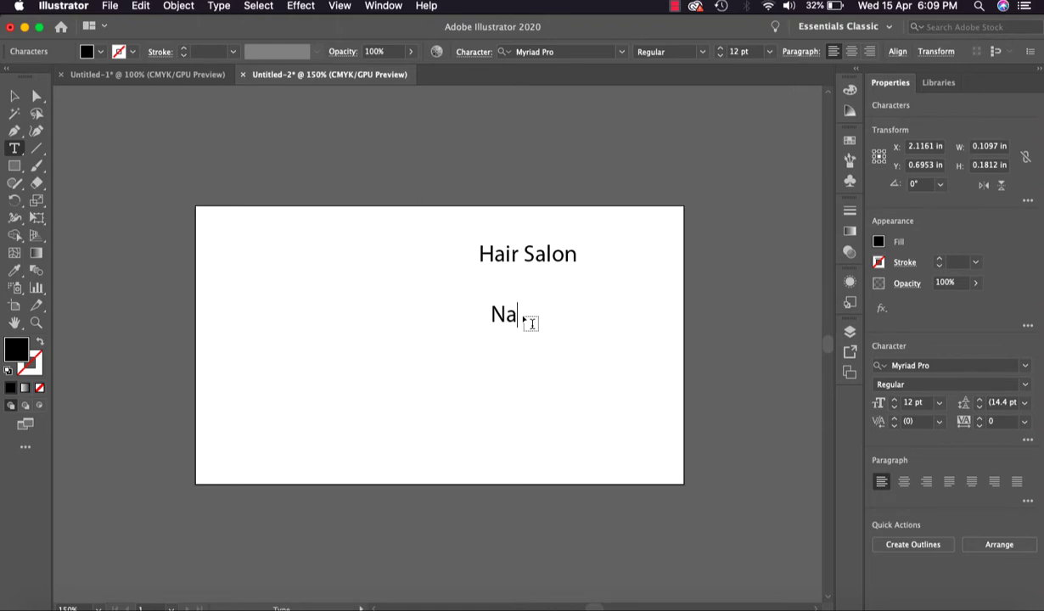
{"action": "key", "text": "super+z"}
{"action": "key", "text": "super+z"}
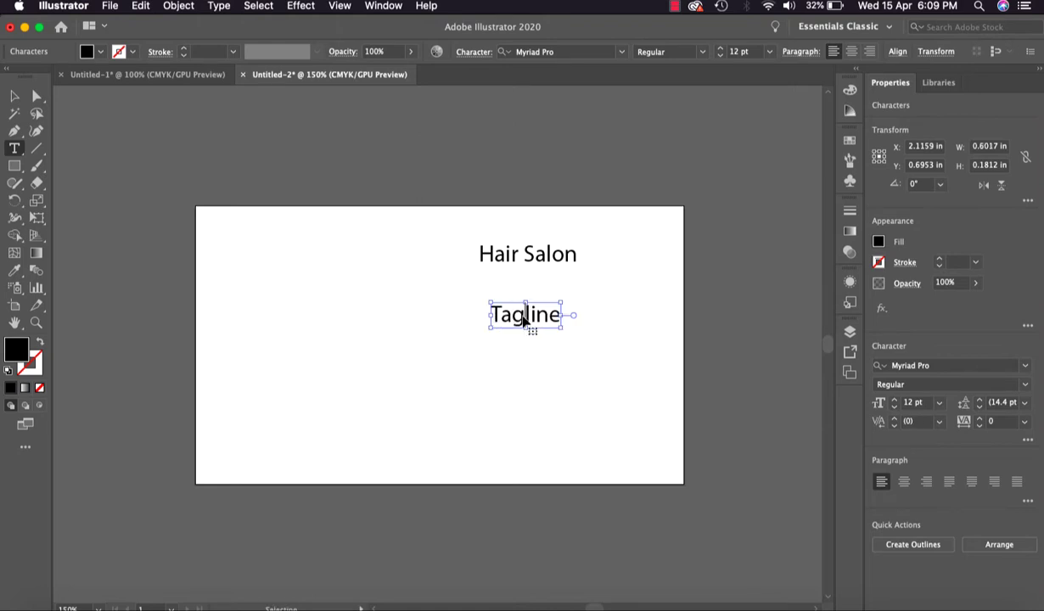
{"action": "key", "text": "super+z"}
Option-drag a copy of Tagline onto a new line below it
{"action": "left_click", "coordinate": [14, 113]}
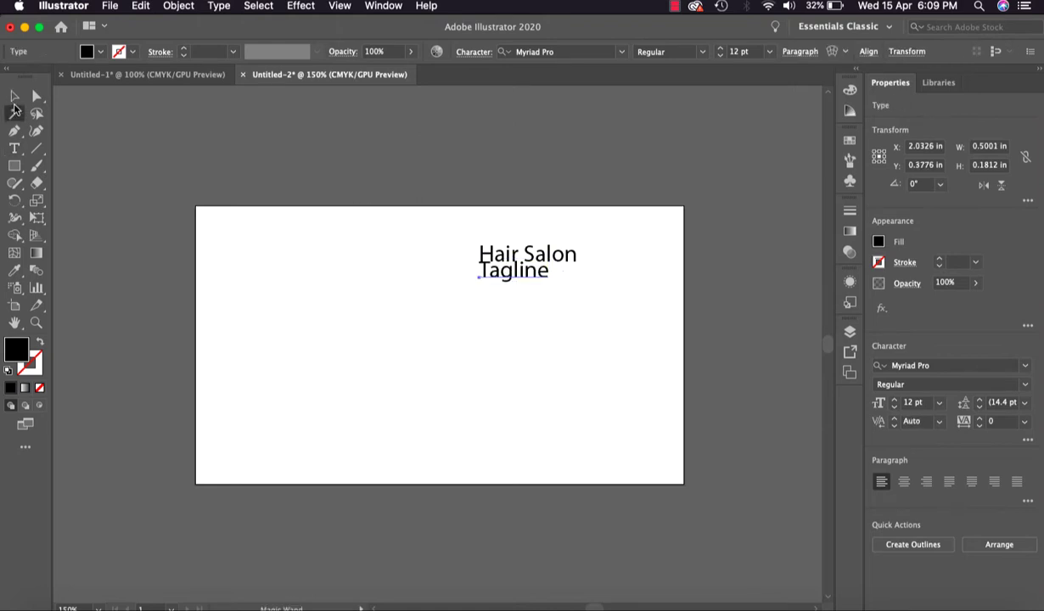
{"action": "left_click", "coordinate": [15, 96]}
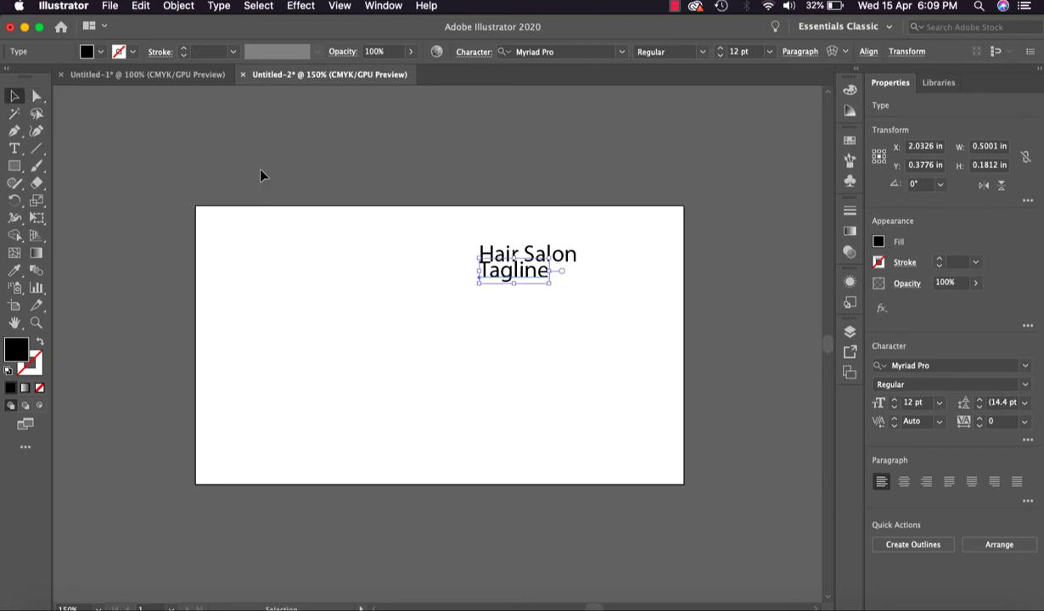
{"action": "left_click_drag", "start_coordinate": [537, 273], "coordinate": [539, 313]}
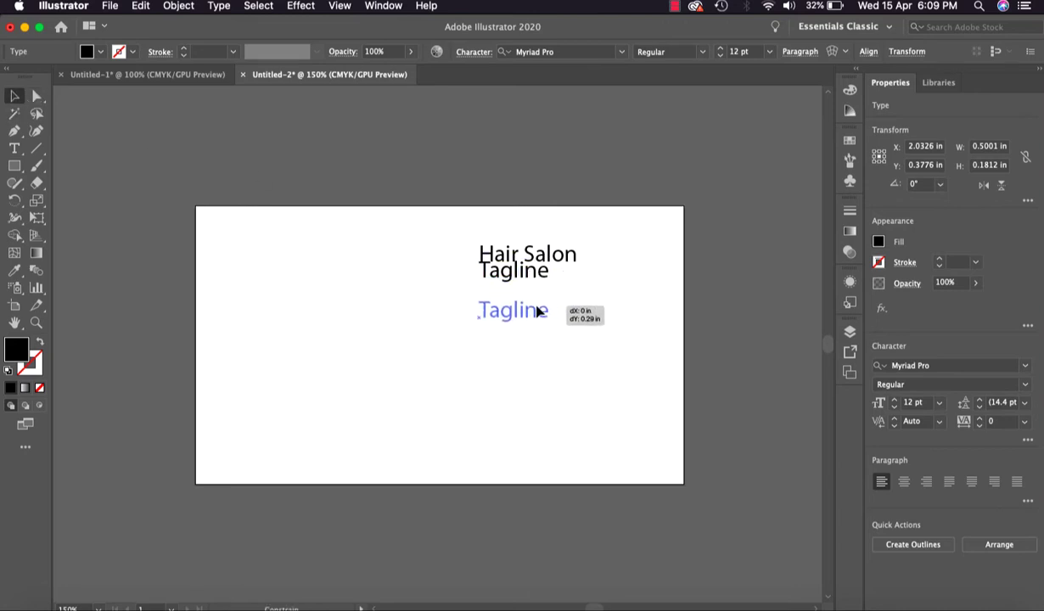
{"action": "key", "text": "ctrl+z"}
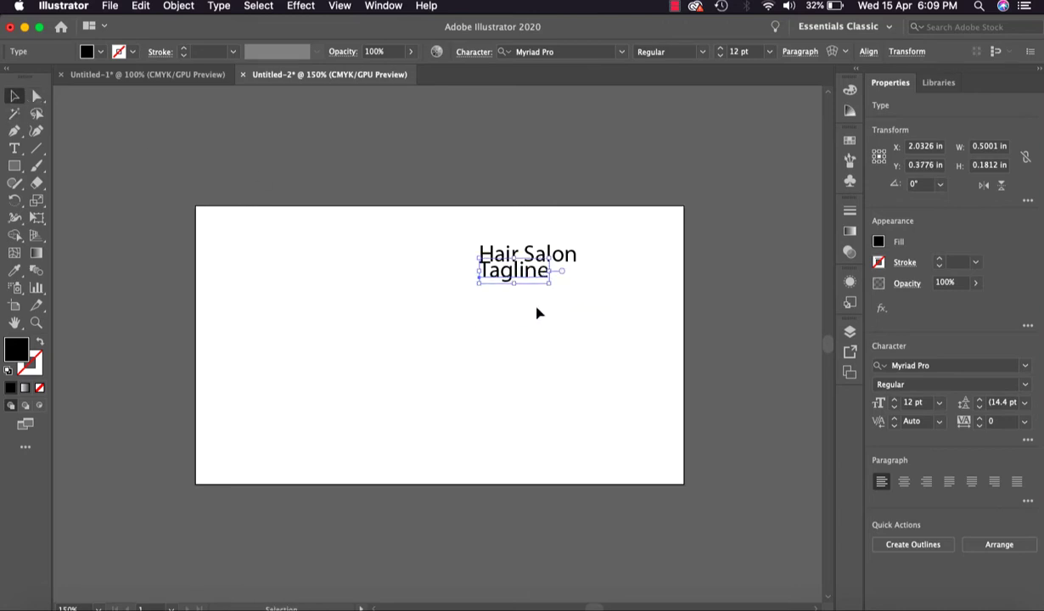
{"action": "mouse_move", "coordinate": [525, 271]}
{"action": "left_mouse_down"}
{"action": "mouse_move", "coordinate": [532, 330]}
{"action": "mouse_move", "coordinate": [526, 323]}
{"action": "left_mouse_up"}
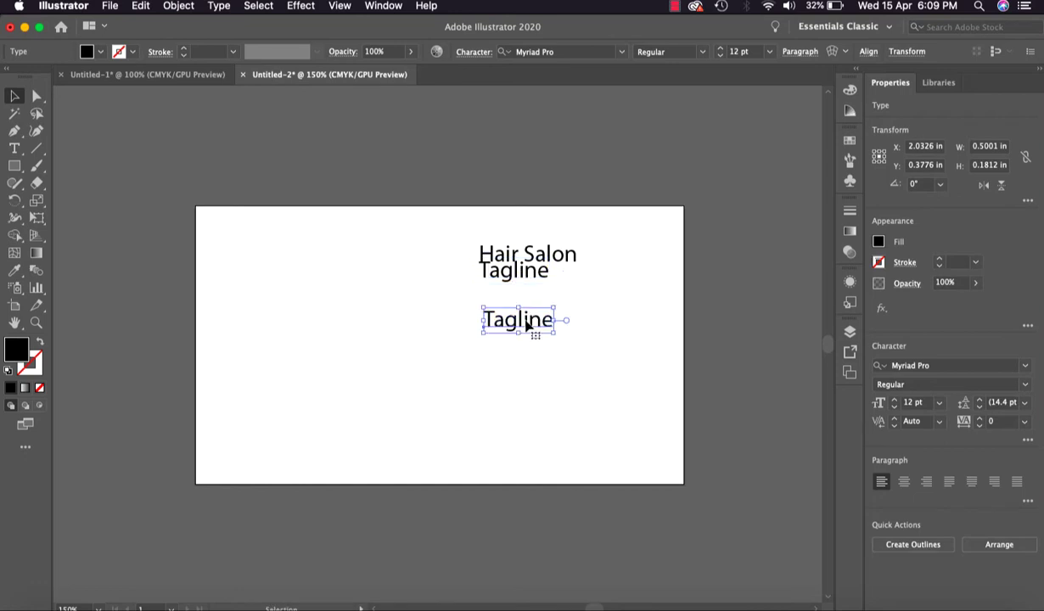
Retype the Tagline copy as 'person's name' with 'Designation' on a second line
{"action": "double_click", "coordinate": [524, 319]}
{"action": "double_click", "coordinate": [525, 319]}
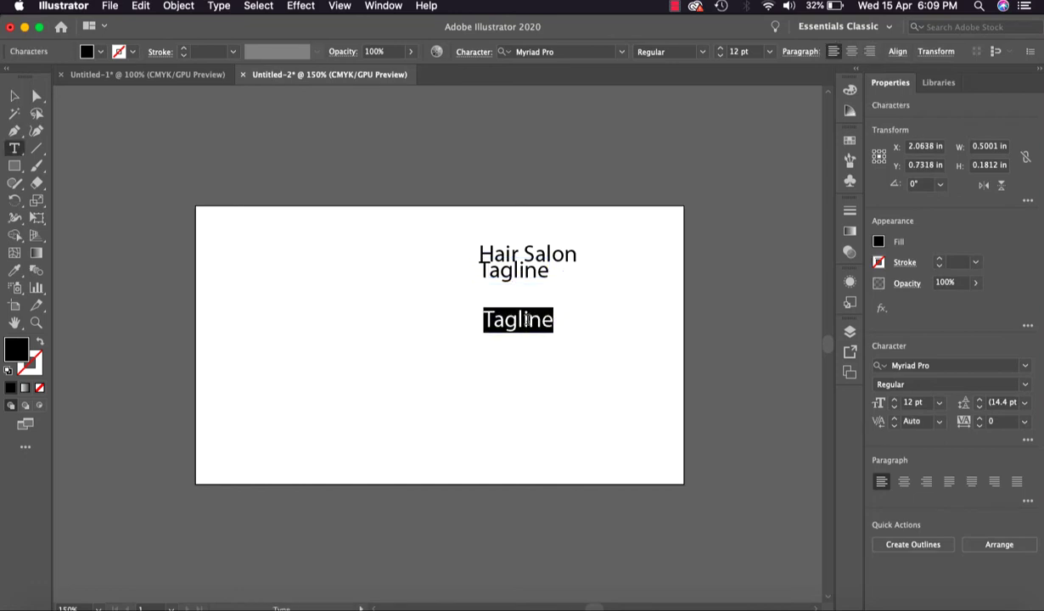
{"action": "key", "text": "BackSpace"}
{"action": "type", "text": "pe"}
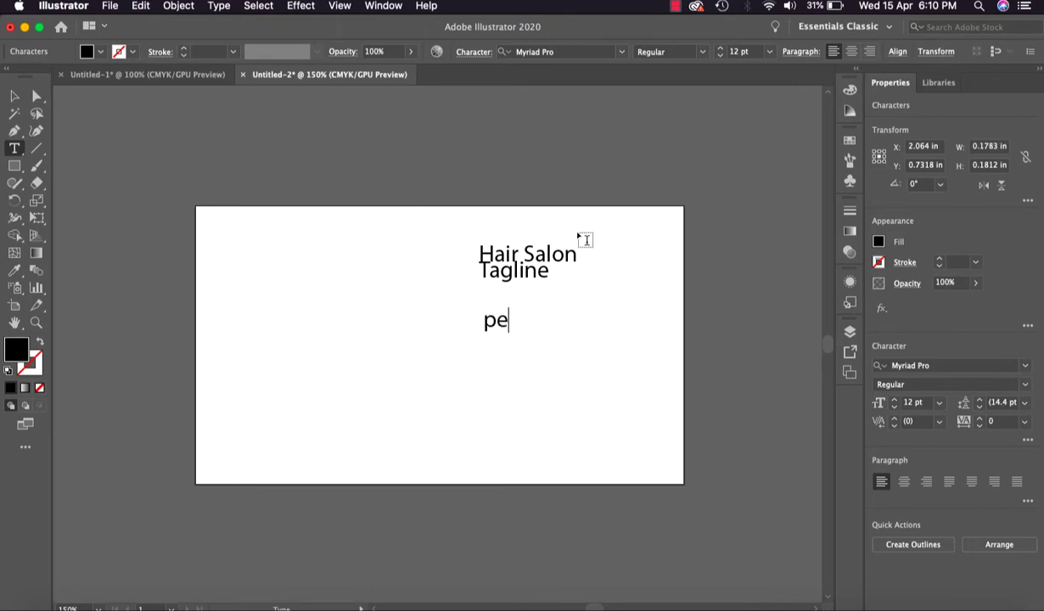
{"action": "type", "text": "rson’s"}
{"action": "key", "text": "BackSpace"}
{"action": "type", "text": "'s"}
{"action": "type", "text": "na"}
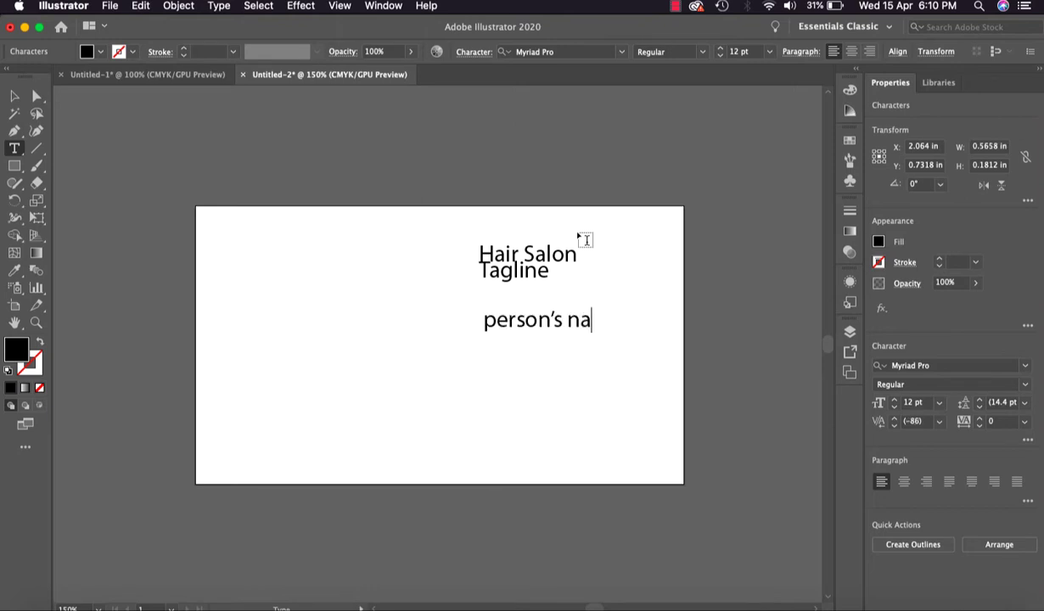
{"action": "type", "text": "me"}
{"action": "key", "text": "Return"}
{"action": "type", "text": "De"}
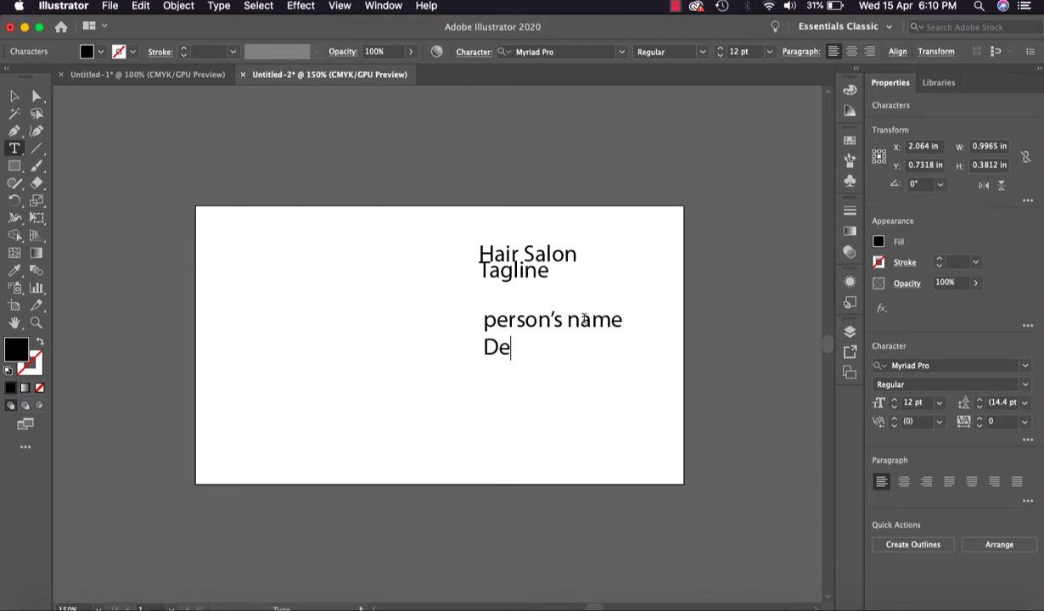
{"action": "type", "text": "signati"}
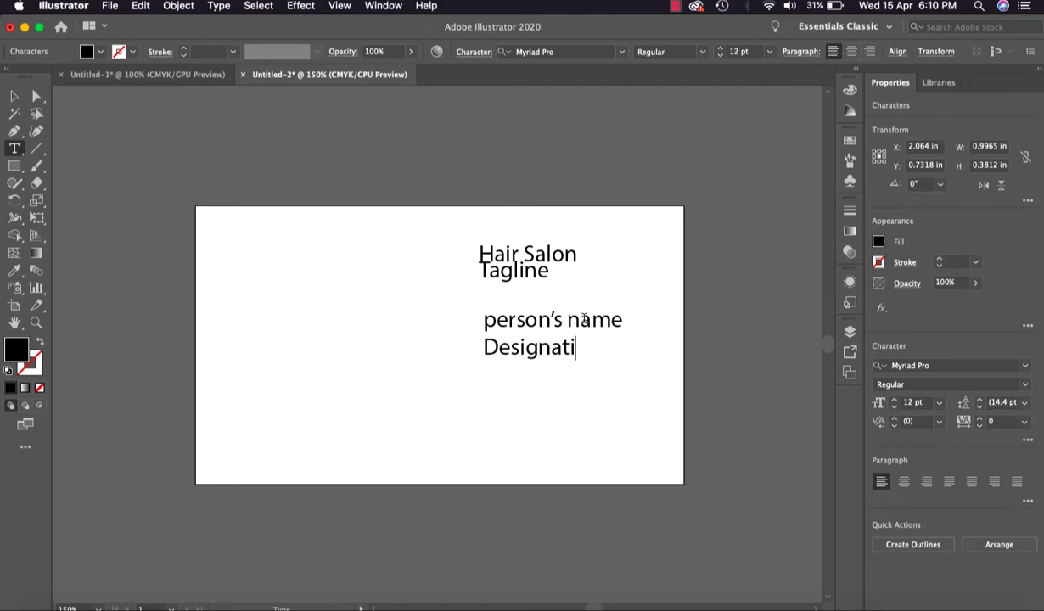
{"action": "type", "text": "on"}
{"action": "key", "text": "Escape"}
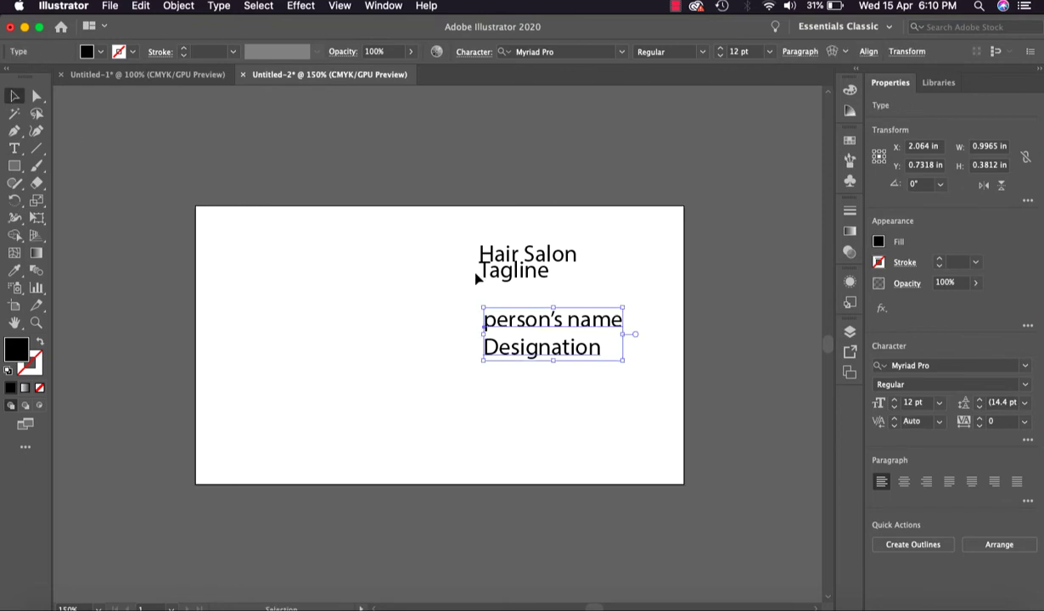
Duplicate the name block below and replace its first line with the phone number
{"action": "key", "text": "a"}
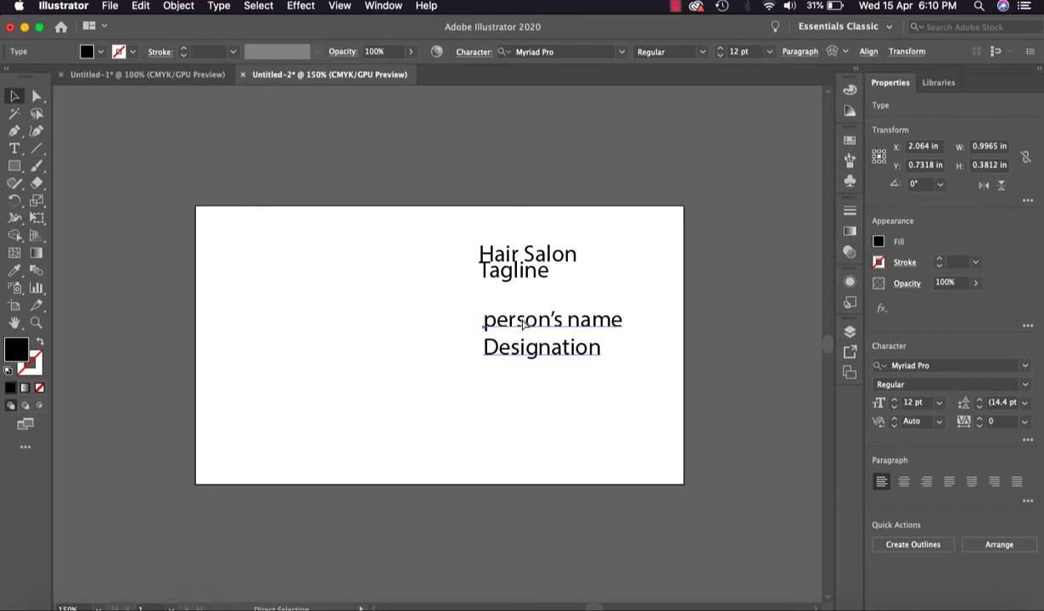
{"action": "key", "text": "v"}
{"action": "left_click_drag", "start_coordinate": [527, 324], "coordinate": [533, 396]}
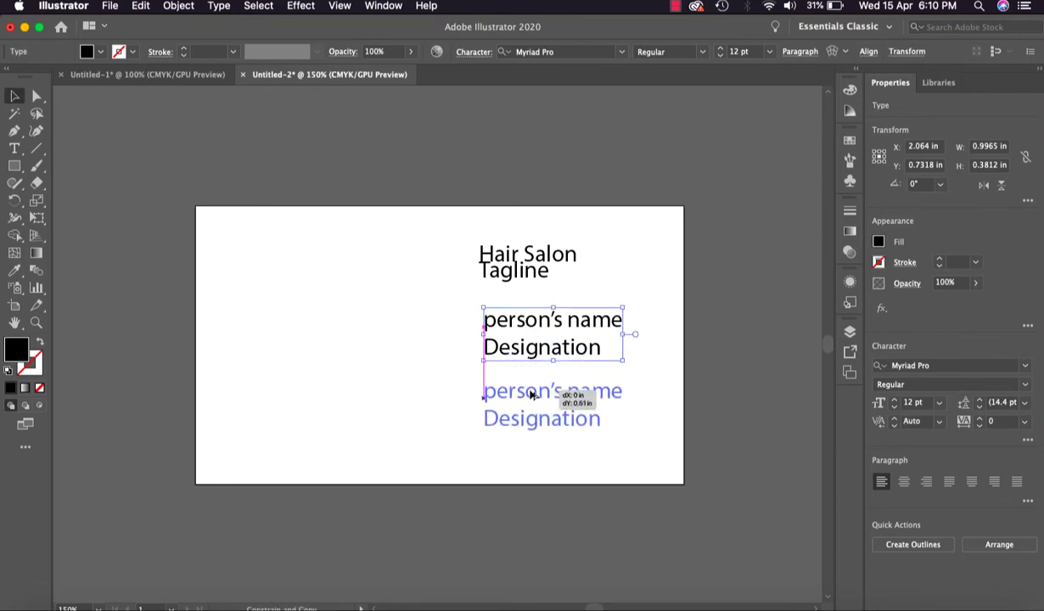
{"action": "key", "text": "t"}
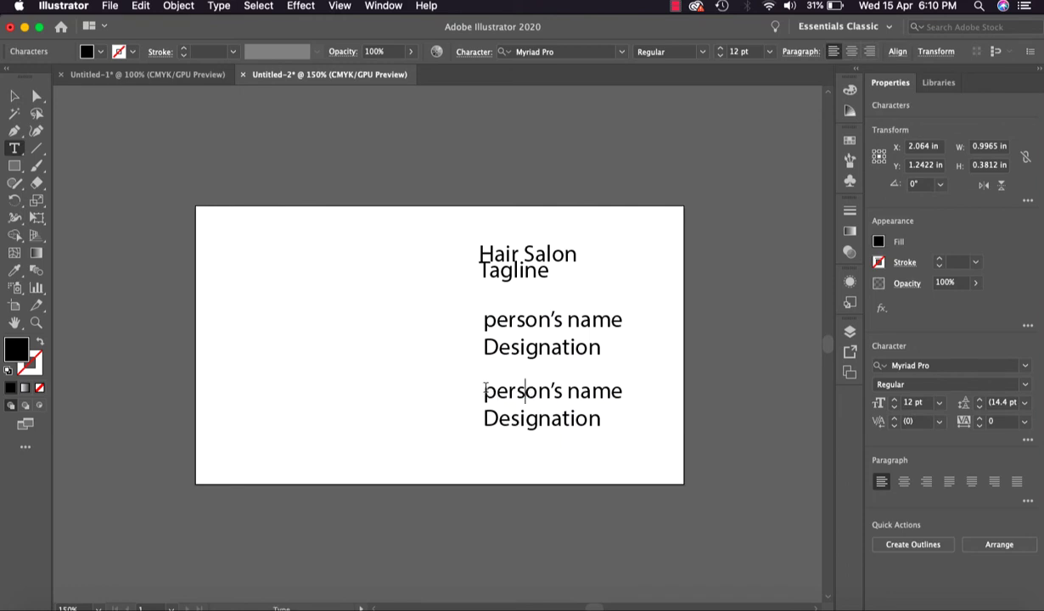
{"action": "left_click_drag", "start_coordinate": [482, 391], "coordinate": [624, 404]}
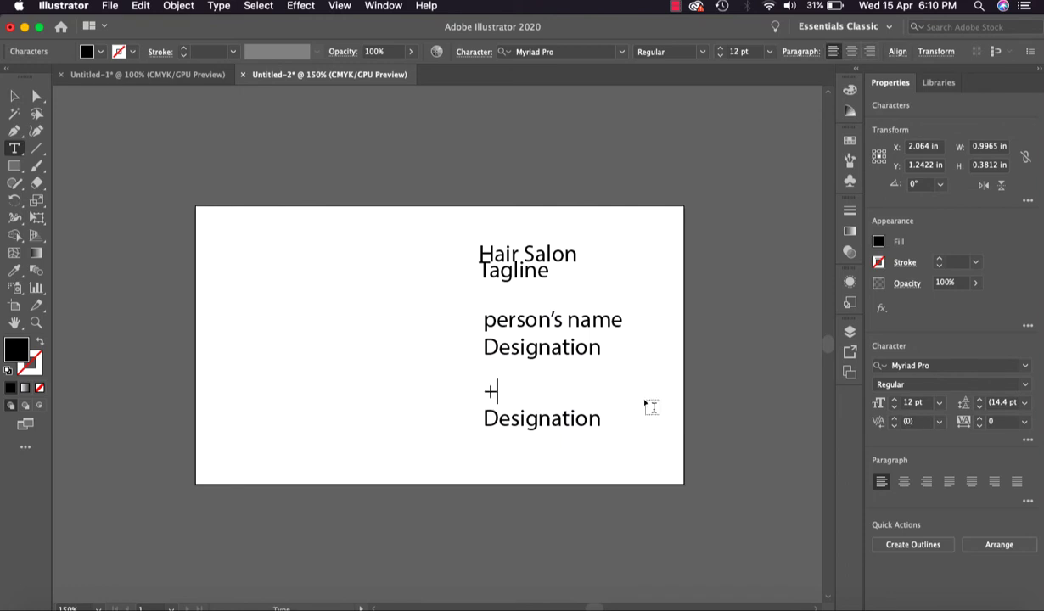
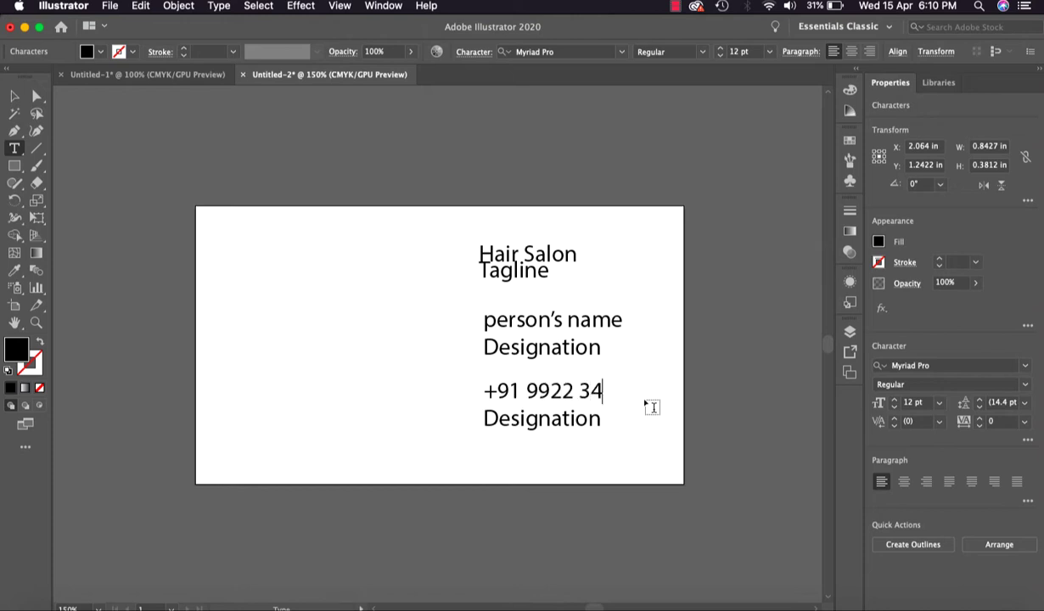
Replace the copy's Designation line with 'Address line'
{"action": "left_click", "coordinate": [570, 419]}
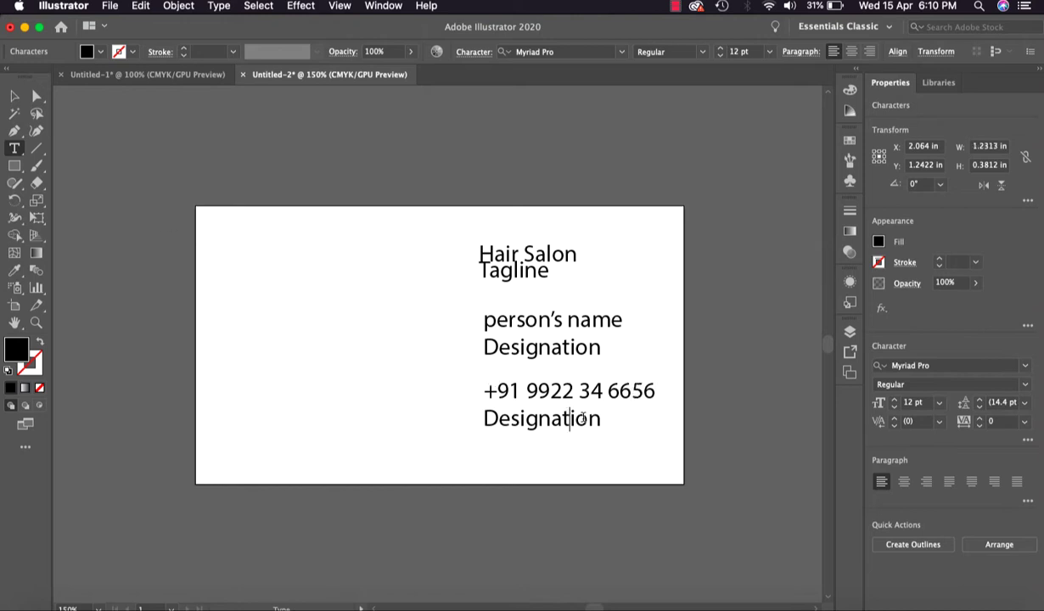
{"action": "key", "text": "Escape"}
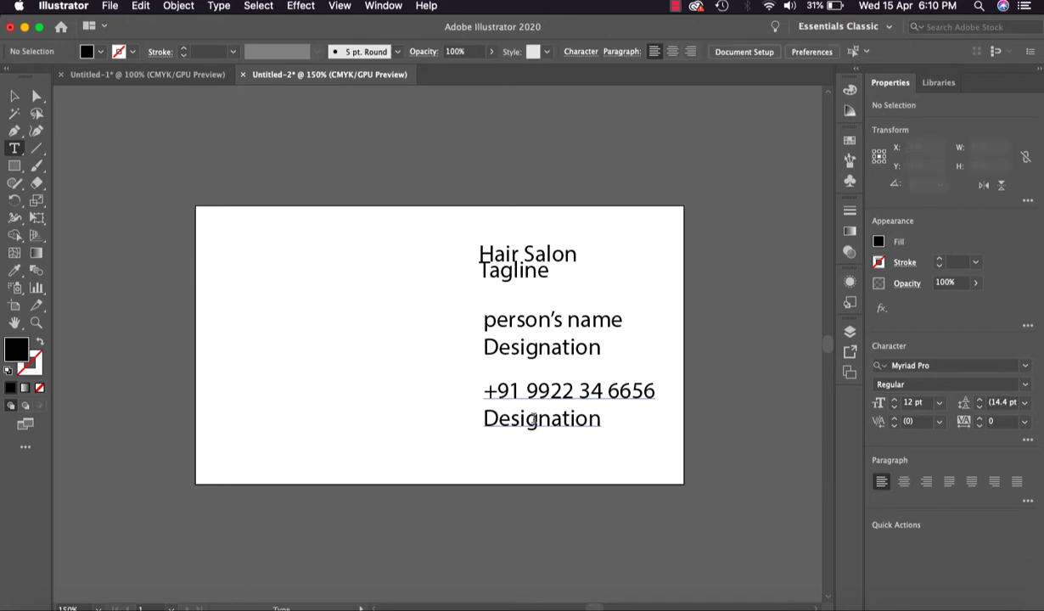
{"action": "left_click_drag", "start_coordinate": [486, 419], "coordinate": [645, 424]}
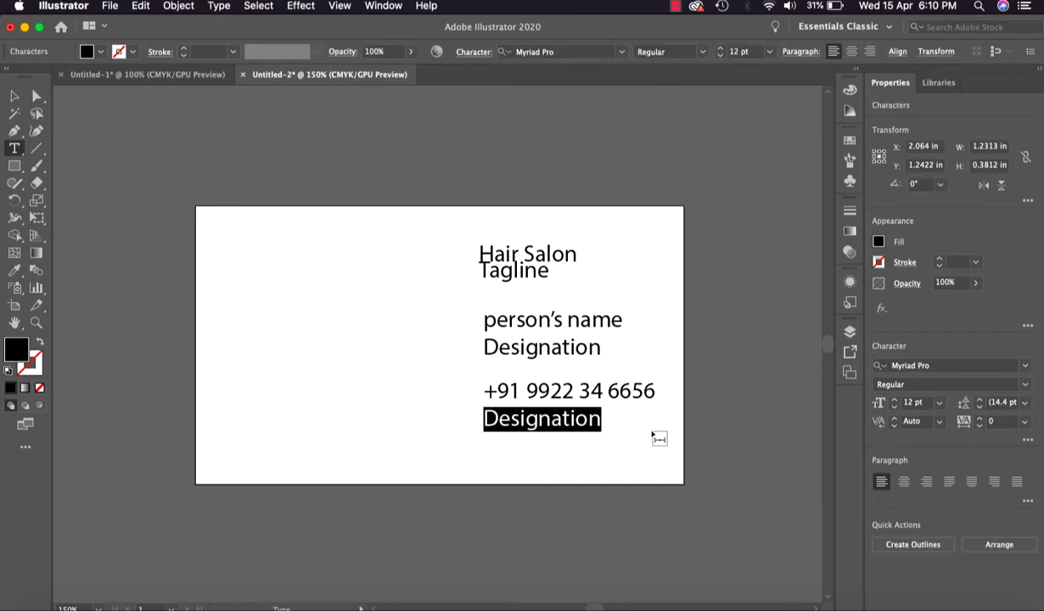
{"action": "type", "text": "Addre"}
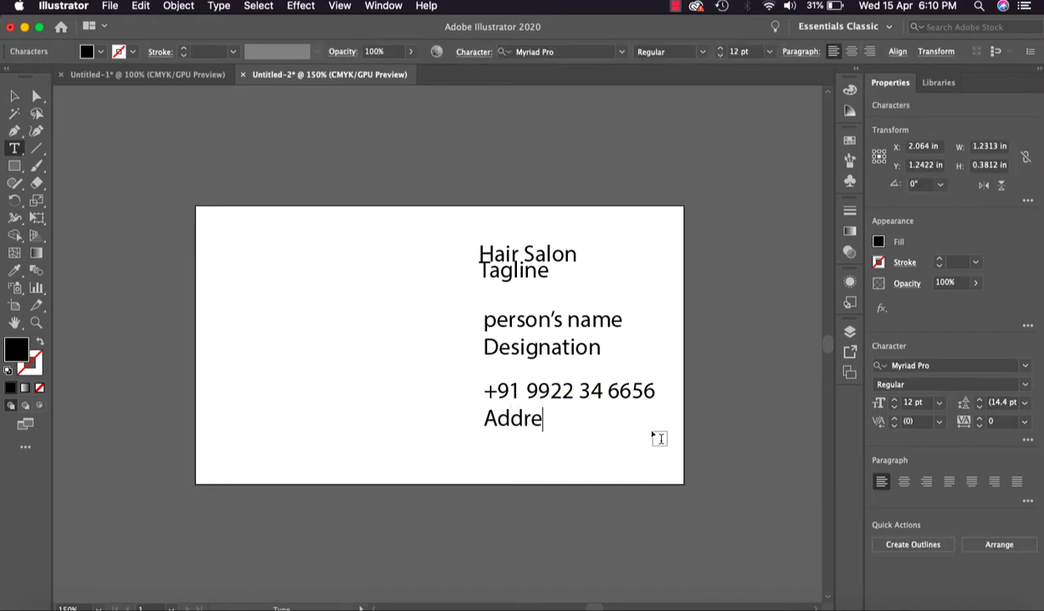
{"action": "type", "text": "ss l"}
{"action": "type", "text": "ine"}
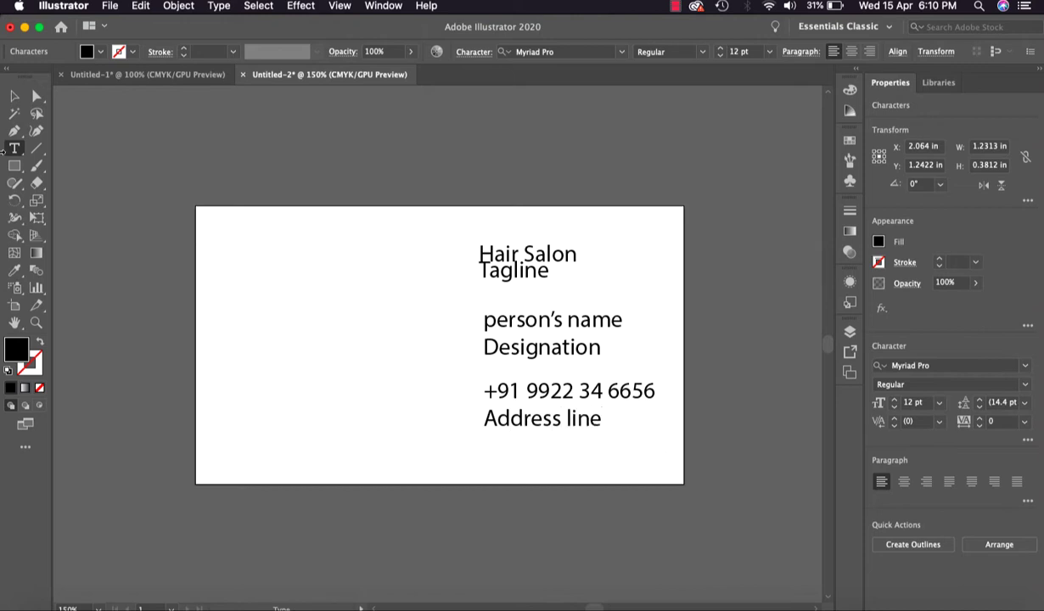
{"action": "left_click", "coordinate": [14, 95]}
Nudge the name and contact text block slightly right and down
{"action": "left_click", "coordinate": [667, 344]}
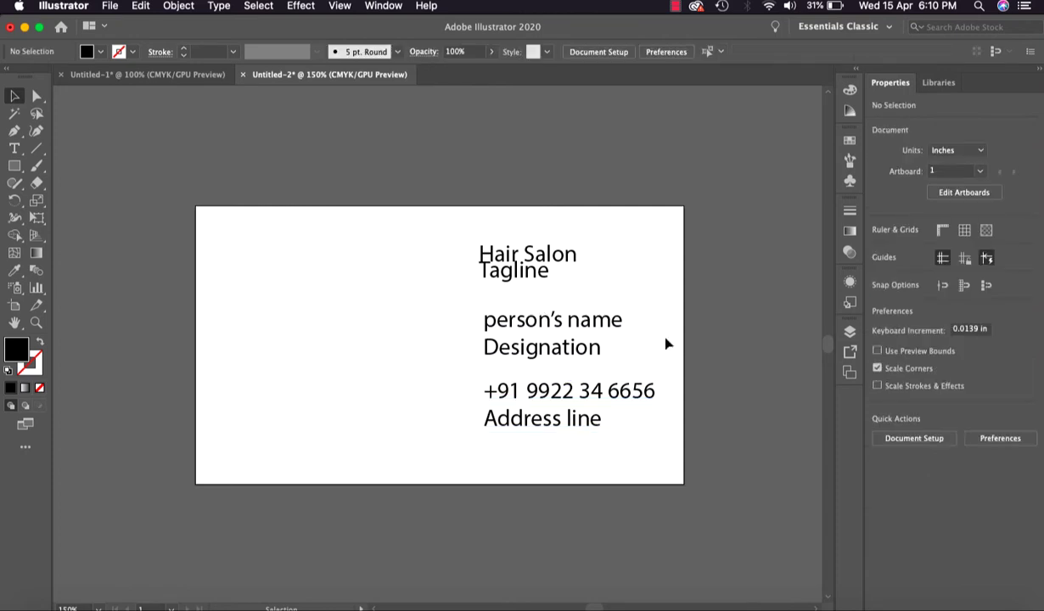
{"action": "left_click", "coordinate": [481, 420]}
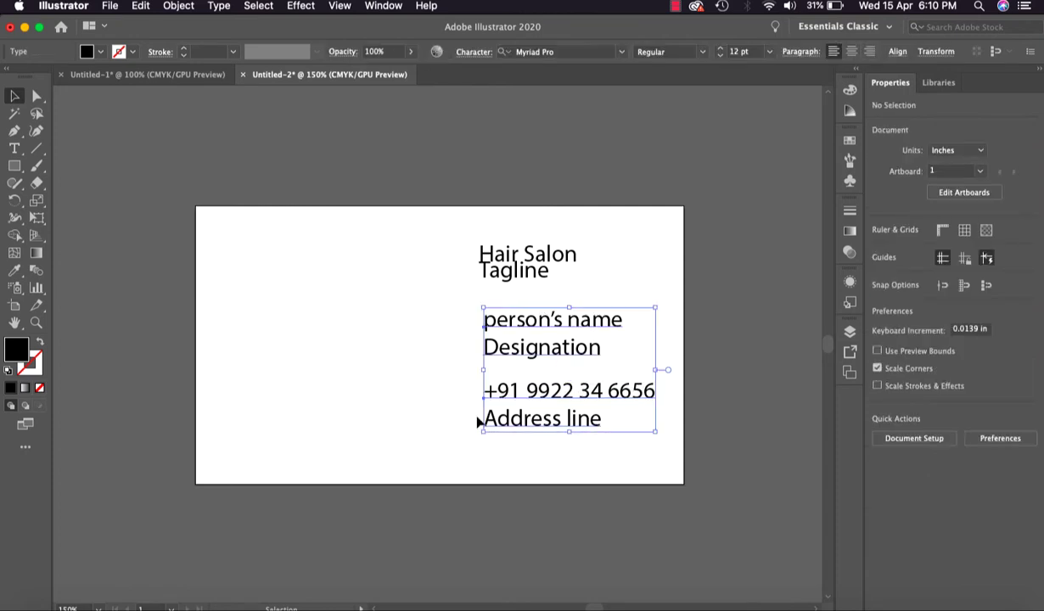
{"action": "left_click_drag", "start_coordinate": [523, 344], "coordinate": [530, 371]}
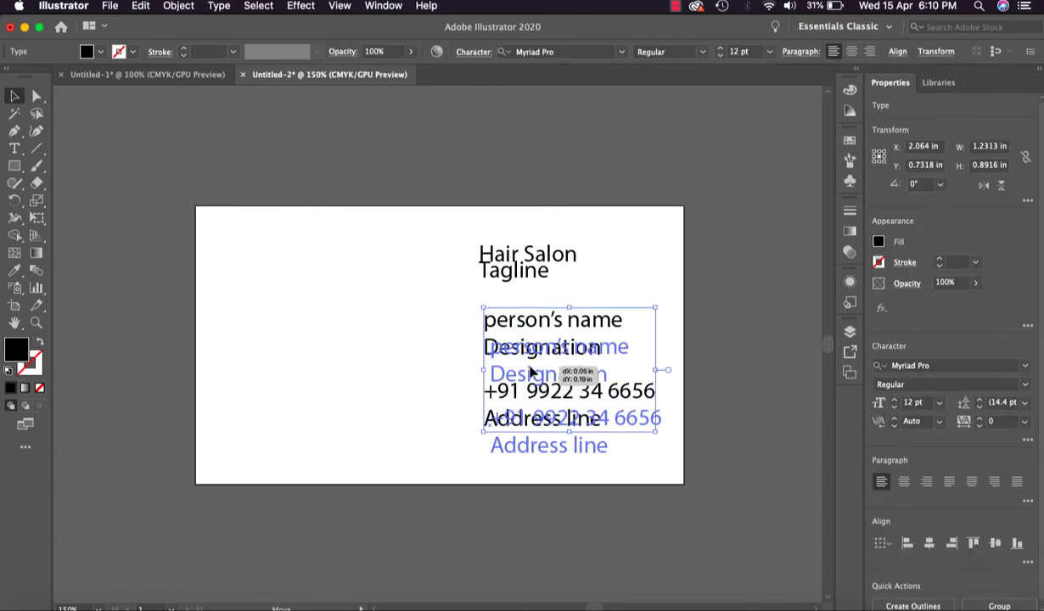
{"action": "left_click", "coordinate": [564, 295]}
Set the Hair Salon heading in Banks Miles Single Line and enlarge it
{"action": "left_click", "coordinate": [529, 252]}
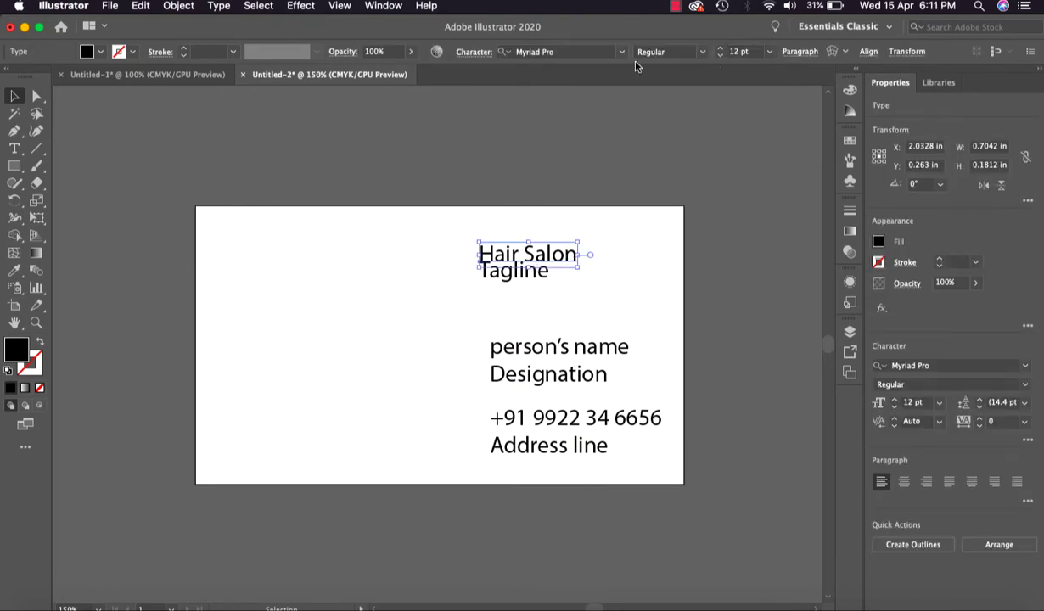
{"action": "left_click", "coordinate": [622, 52]}
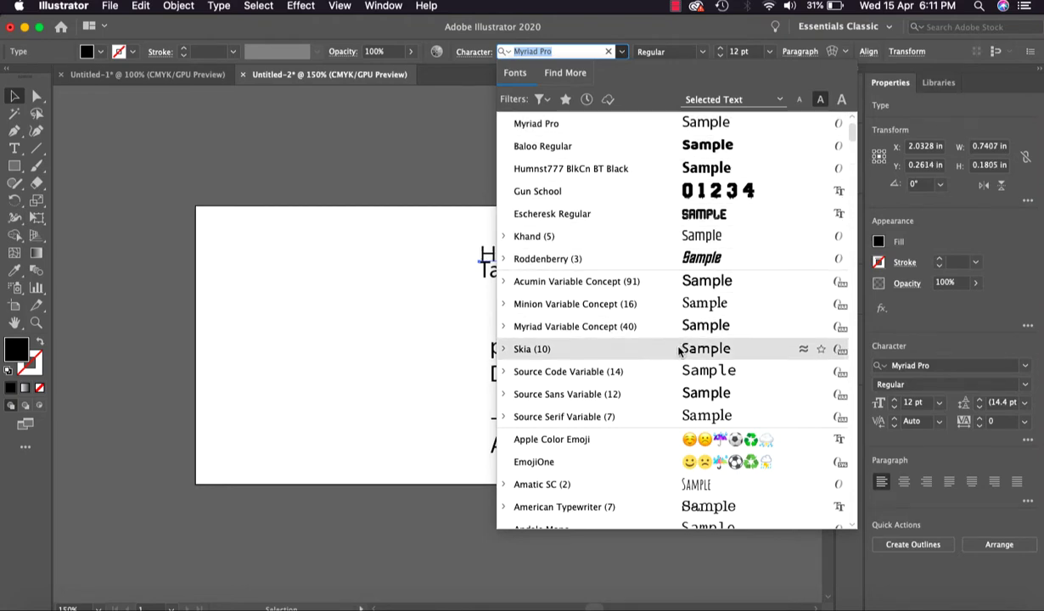
{"action": "scroll", "coordinate": [679, 344], "scroll_direction": "down", "scroll_amount": 5}
{"action": "scroll", "coordinate": [678, 347], "scroll_direction": "down", "scroll_amount": 4}
{"action": "scroll", "coordinate": [678, 349], "scroll_direction": "down", "scroll_amount": 5}
{"action": "scroll", "coordinate": [679, 351], "scroll_direction": "down", "scroll_amount": 2}
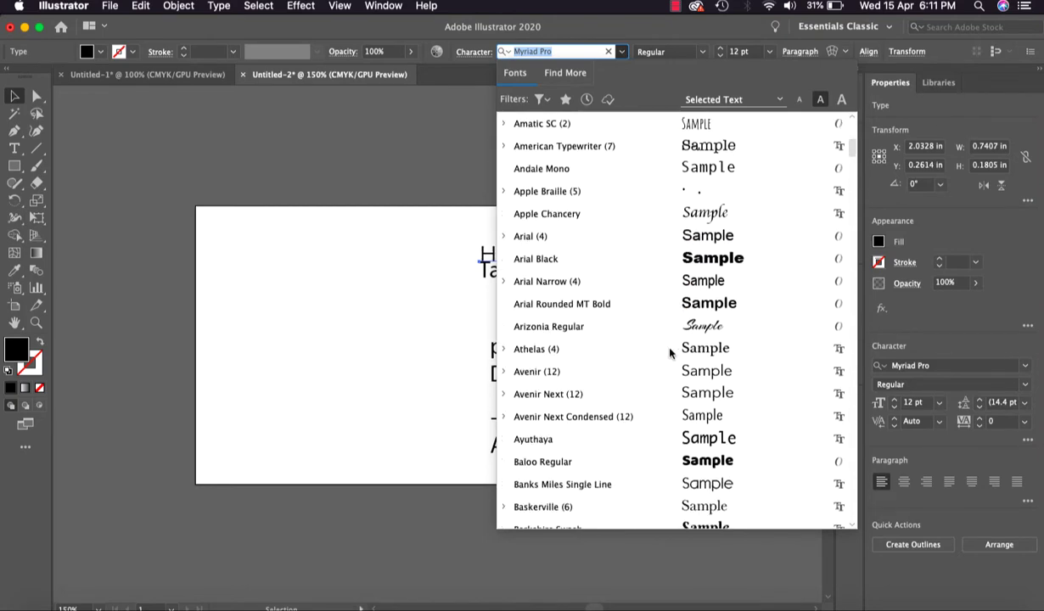
{"action": "scroll", "coordinate": [669, 350], "scroll_direction": "down", "scroll_amount": 4}
{"action": "scroll", "coordinate": [657, 365], "scroll_direction": "down", "scroll_amount": 2}
{"action": "scroll", "coordinate": [658, 367], "scroll_direction": "down", "scroll_amount": 2}
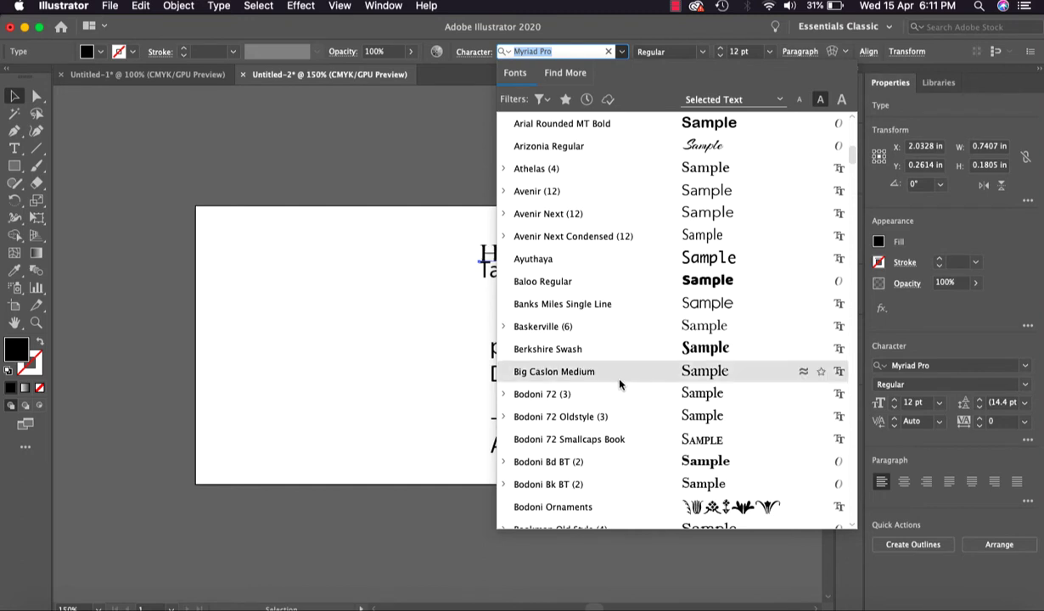
{"action": "left_click", "coordinate": [600, 304]}
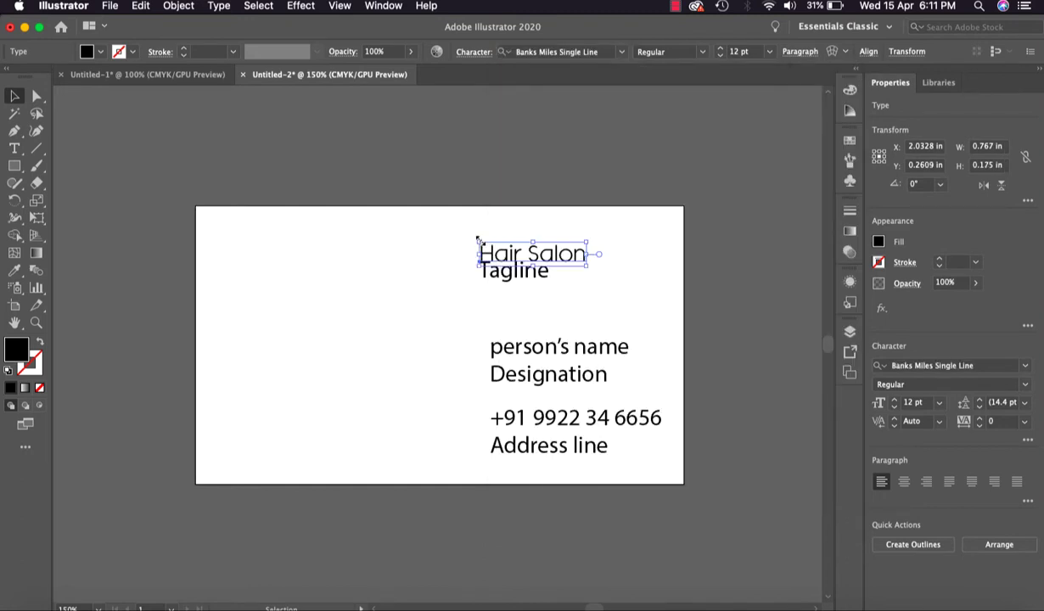
{"action": "left_click_drag", "start_coordinate": [478, 240], "coordinate": [417, 222]}
{"action": "left_click", "coordinate": [590, 303]}
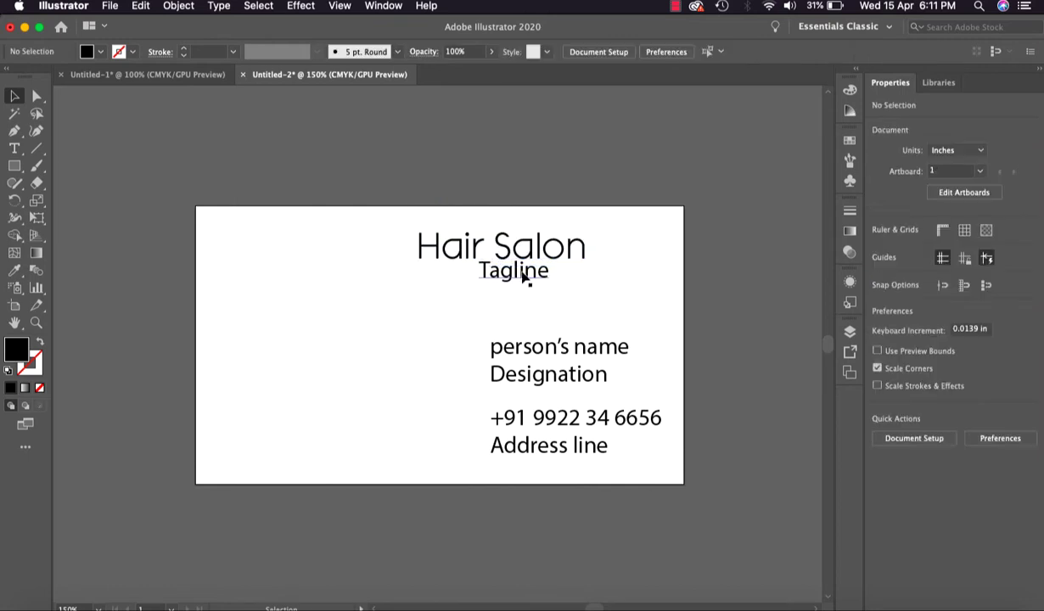
Match Tagline to the heading's font and shrink it to 7.61 pt under Hair Salon
{"action": "left_click_drag", "start_coordinate": [525, 278], "coordinate": [561, 284]}
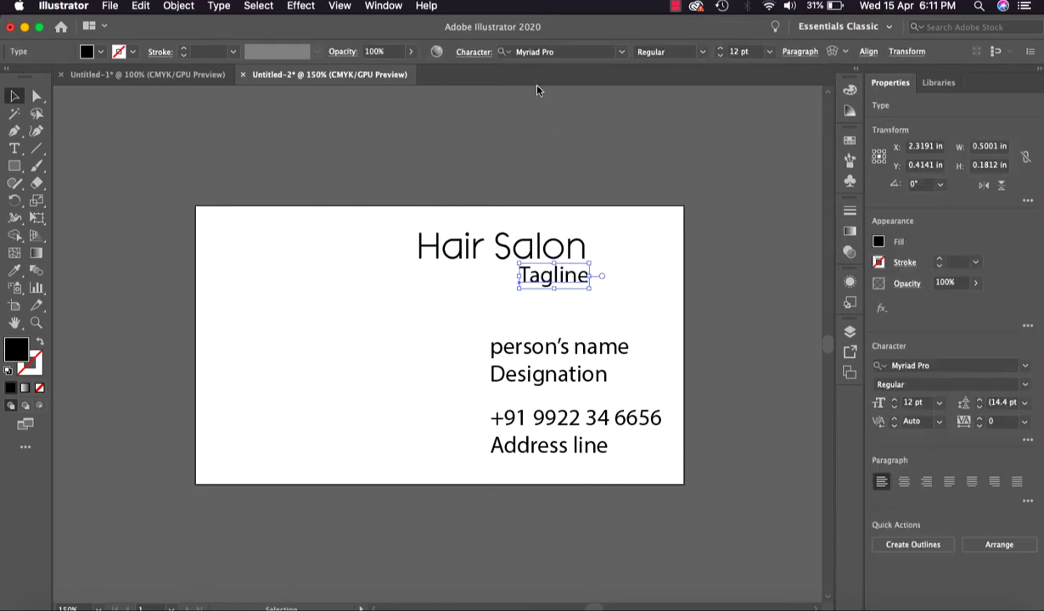
{"action": "key", "text": "i"}
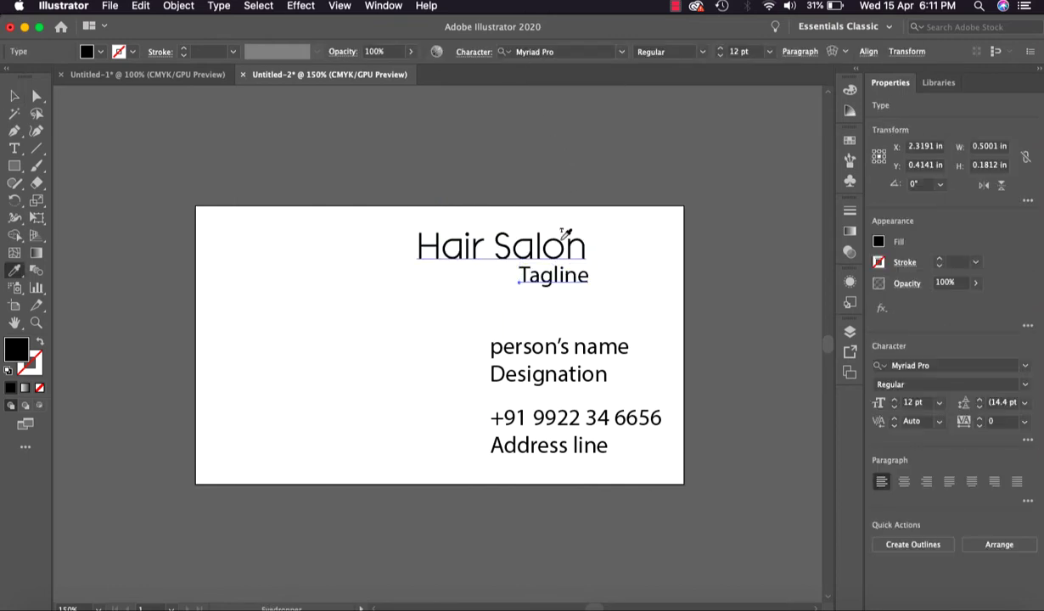
{"action": "left_click", "coordinate": [559, 238]}
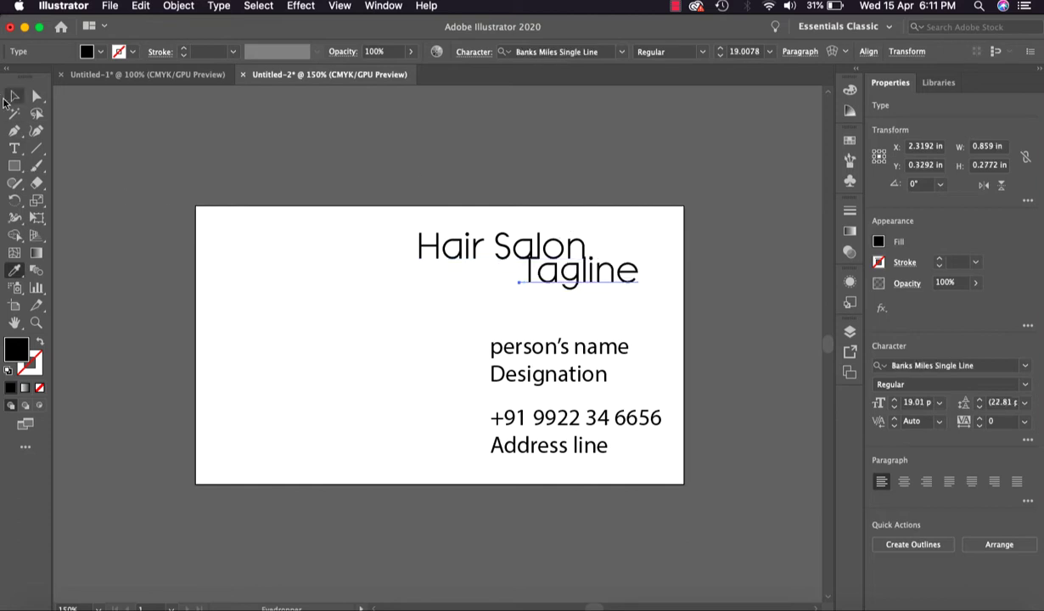
{"action": "left_click", "coordinate": [15, 96]}
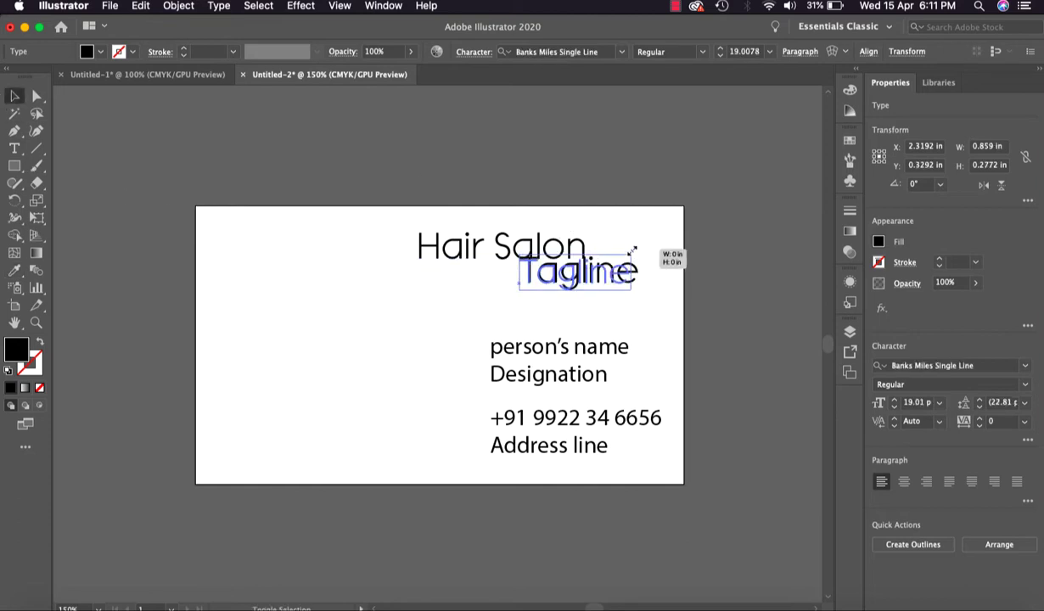
{"action": "mouse_move", "coordinate": [636, 252]}
{"action": "left_mouse_down"}
{"action": "mouse_move", "coordinate": [548, 258]}
{"action": "mouse_move", "coordinate": [582, 279]}
{"action": "mouse_move", "coordinate": [570, 464]}
{"action": "left_mouse_up"}
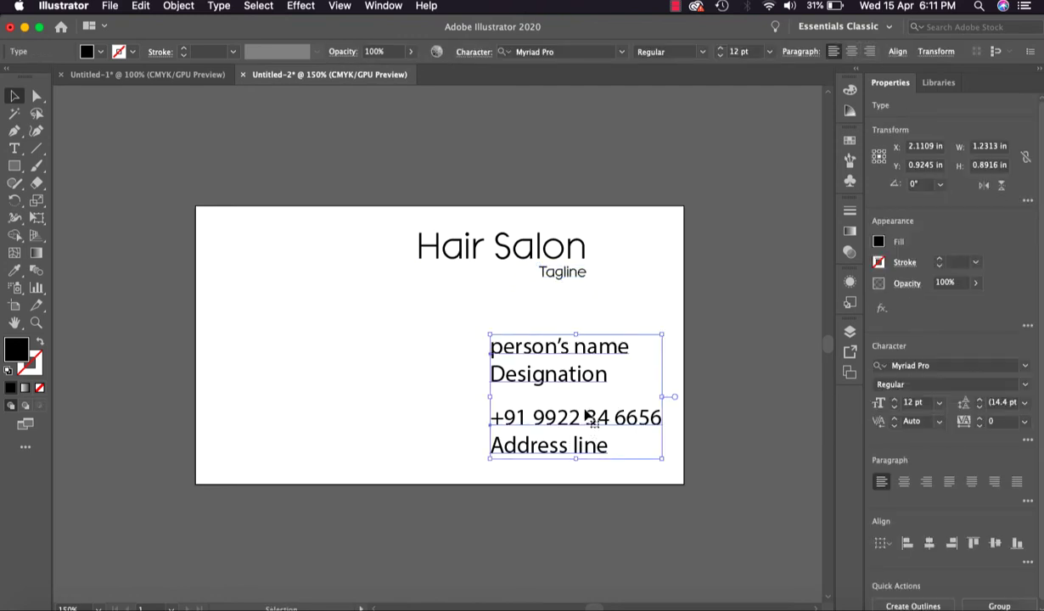
Apply Hair Salon's font to the contact text and set it to 9 pt
{"action": "key", "text": "i"}
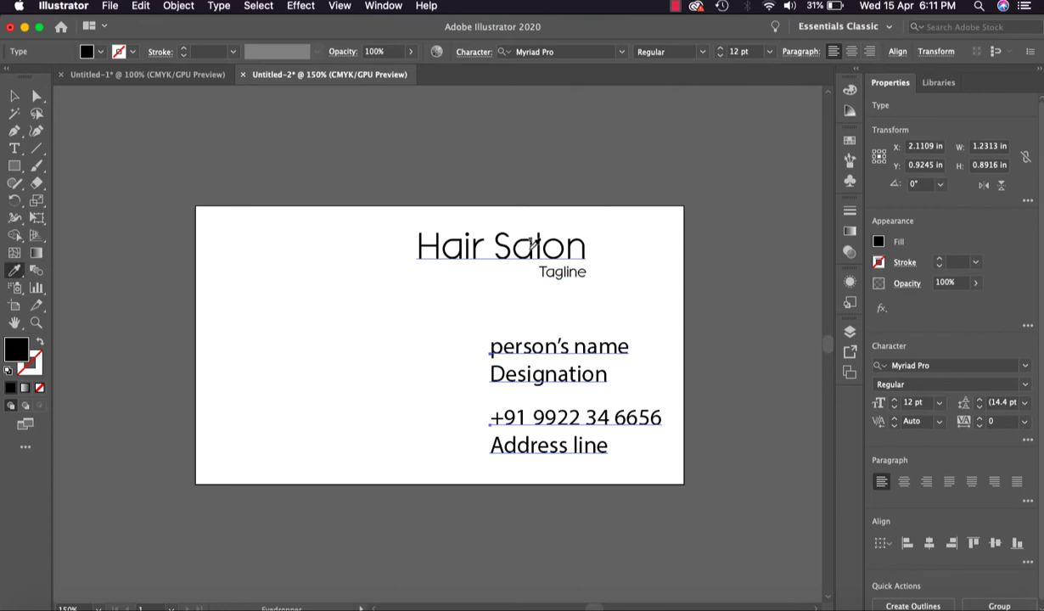
{"action": "left_click", "coordinate": [528, 247]}
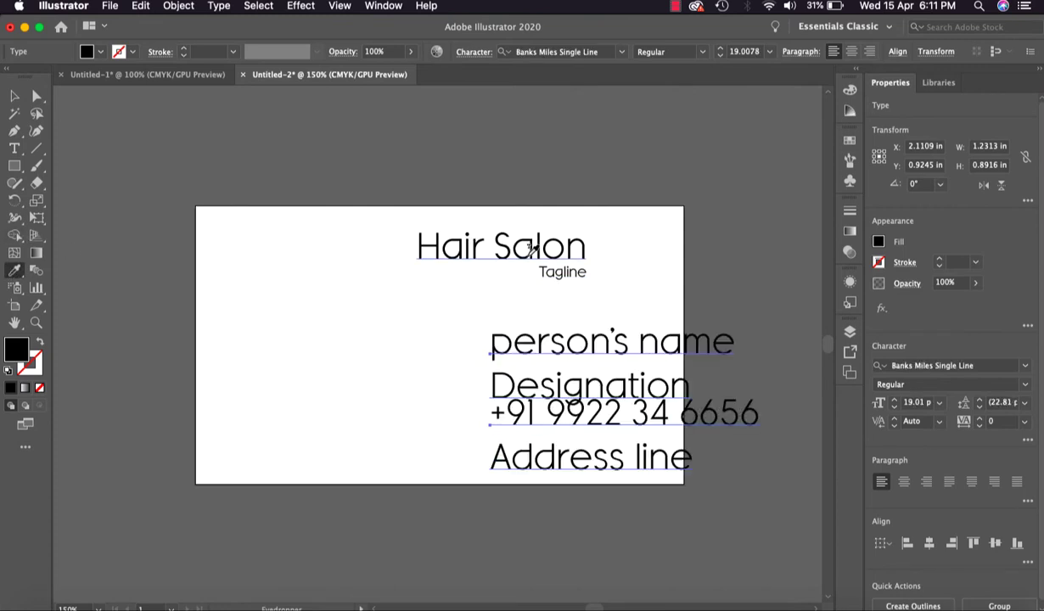
{"action": "key", "text": "v"}
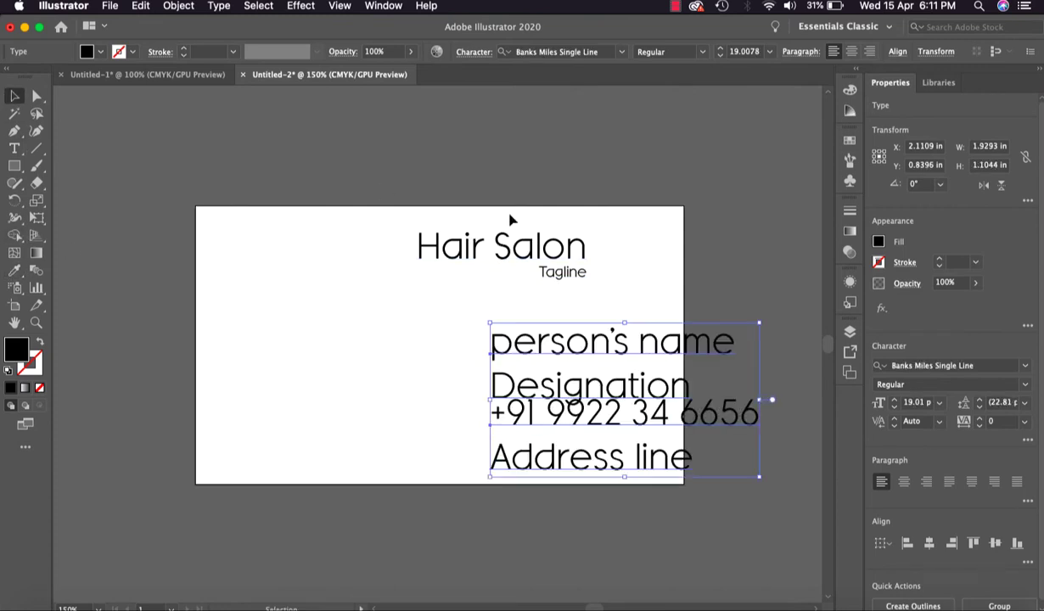
{"action": "left_click", "coordinate": [940, 404]}
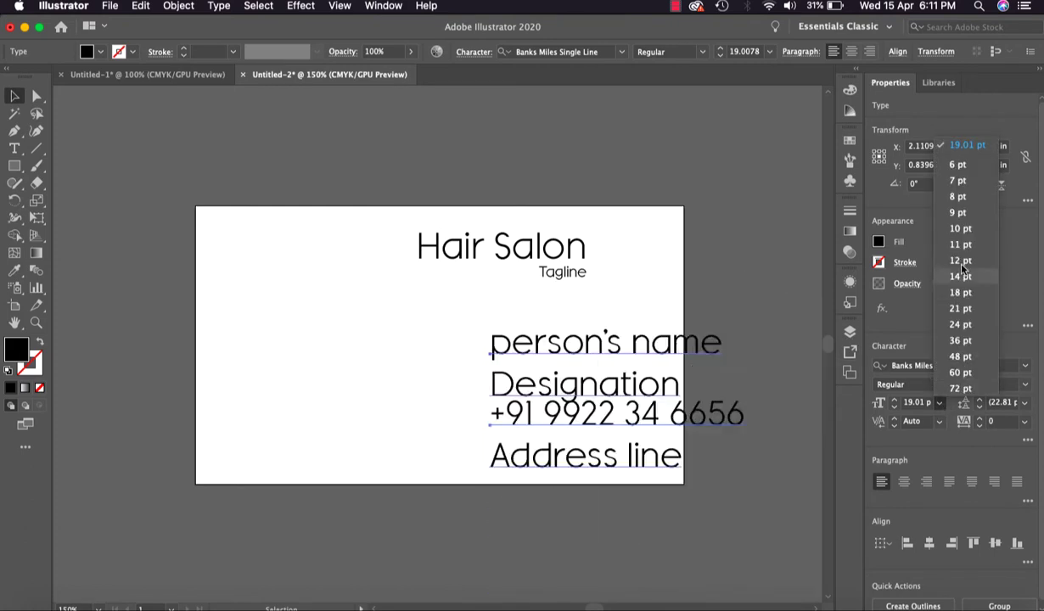
{"action": "left_click", "coordinate": [959, 212]}
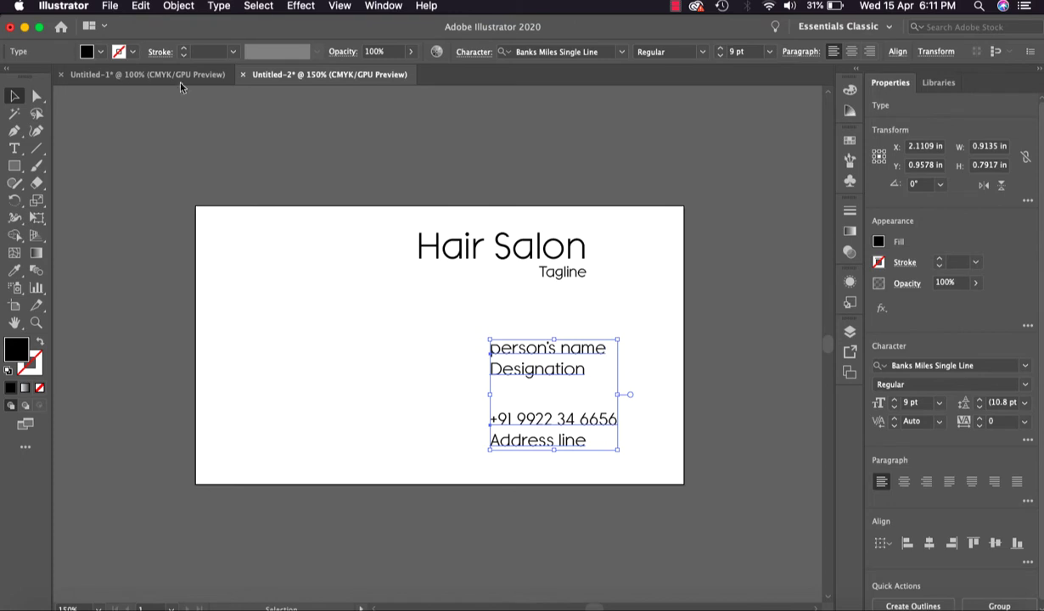
Change the contact text to Title Case
{"action": "left_click", "coordinate": [179, 6]}
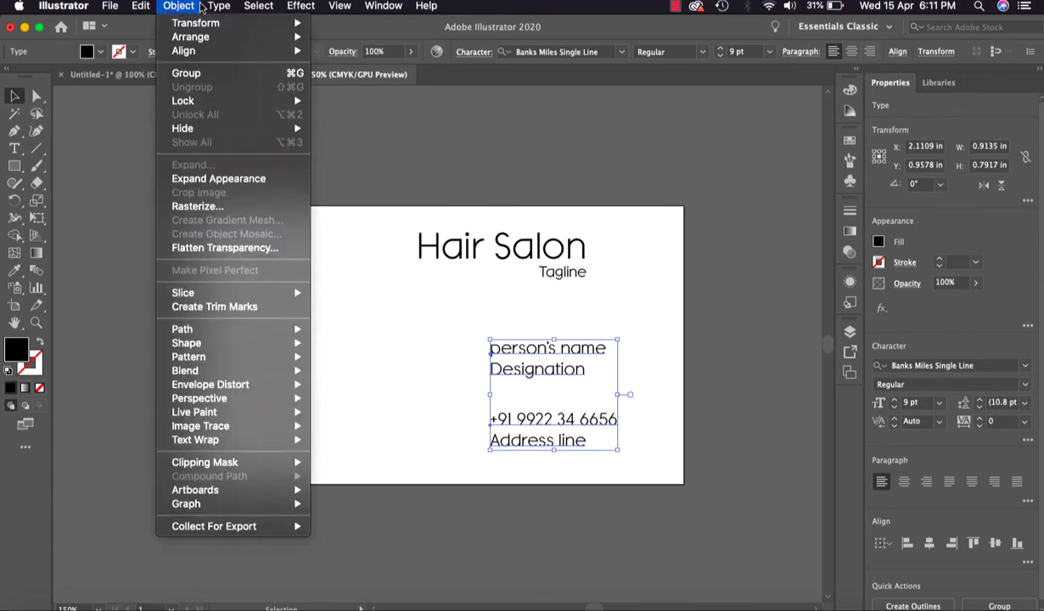
{"action": "mouse_move", "coordinate": [247, 215]}
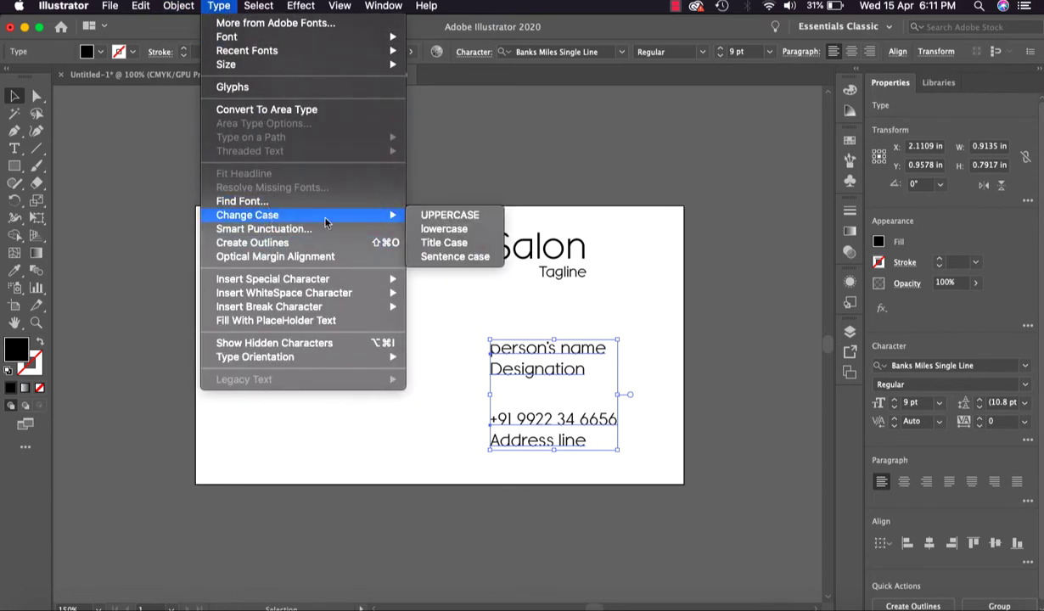
{"action": "left_click", "coordinate": [444, 244]}
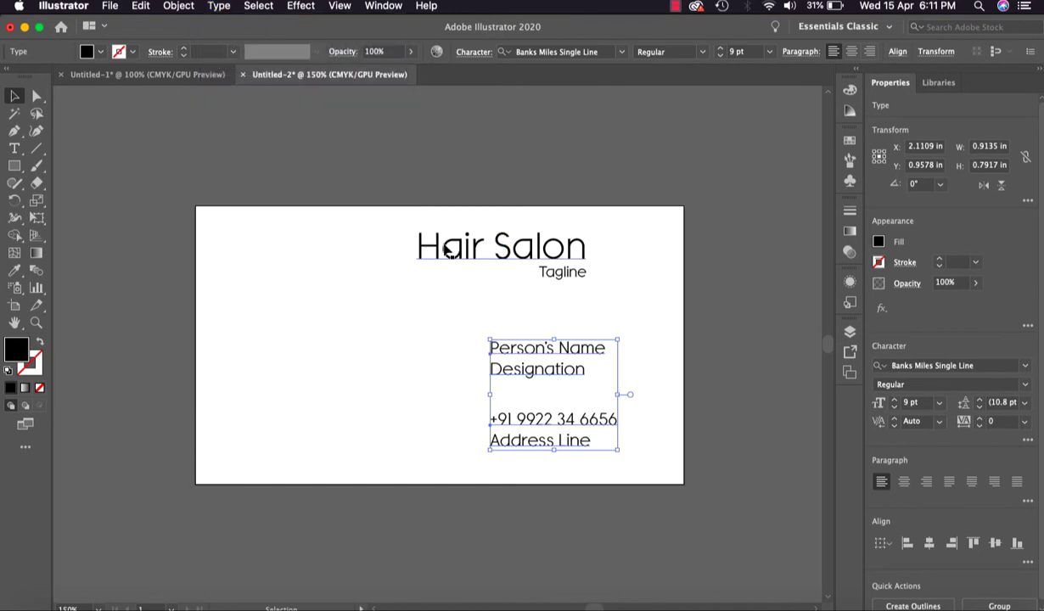
{"action": "left_click", "coordinate": [386, 366]}
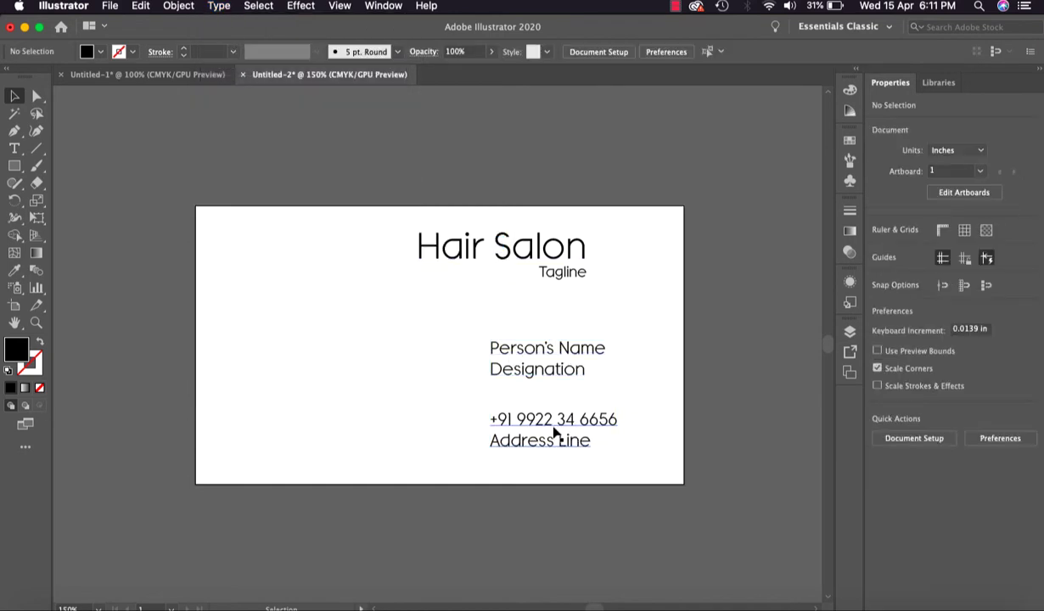
Right-align the contact text and move it to the card's right side
{"action": "left_click", "coordinate": [575, 441]}
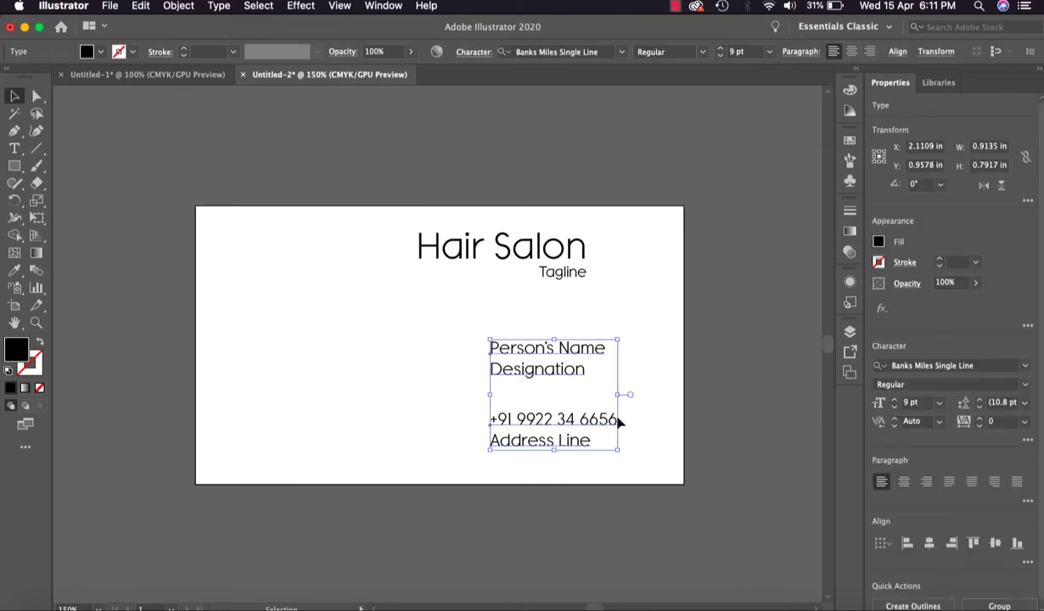
{"action": "left_click", "coordinate": [926, 482]}
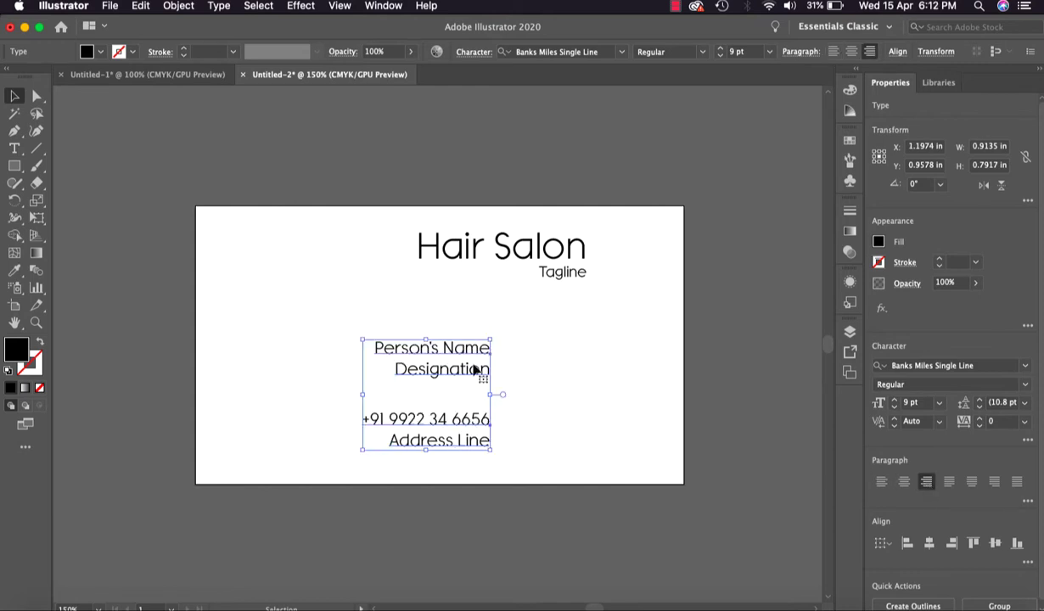
{"action": "left_click_drag", "start_coordinate": [475, 370], "coordinate": [644, 371]}
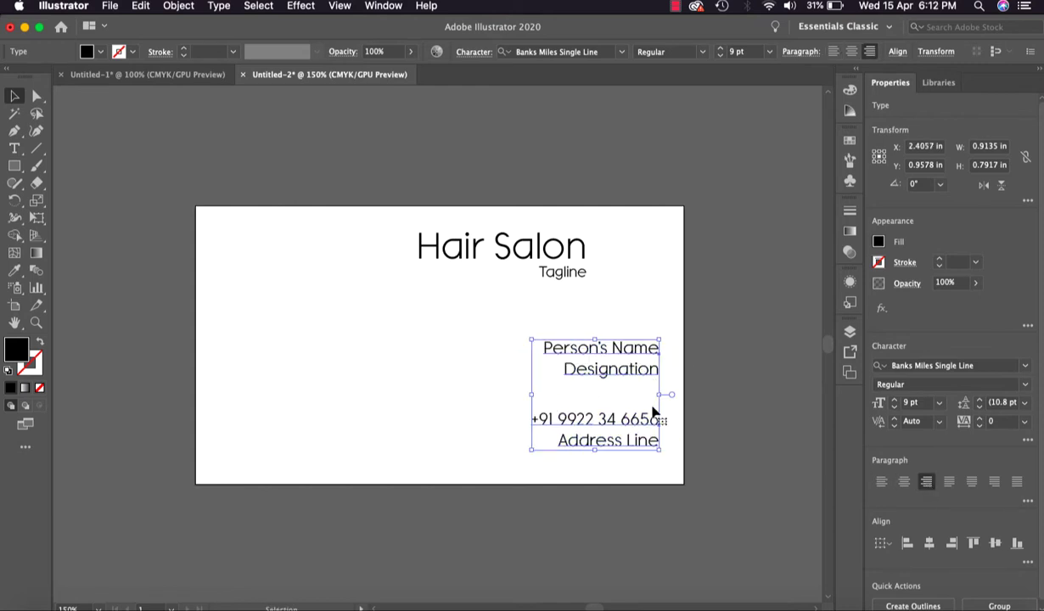
Set Person's Name to 11 pt and Designation to 8 pt
{"action": "left_click", "coordinate": [426, 375]}
{"action": "double_click", "coordinate": [541, 355]}
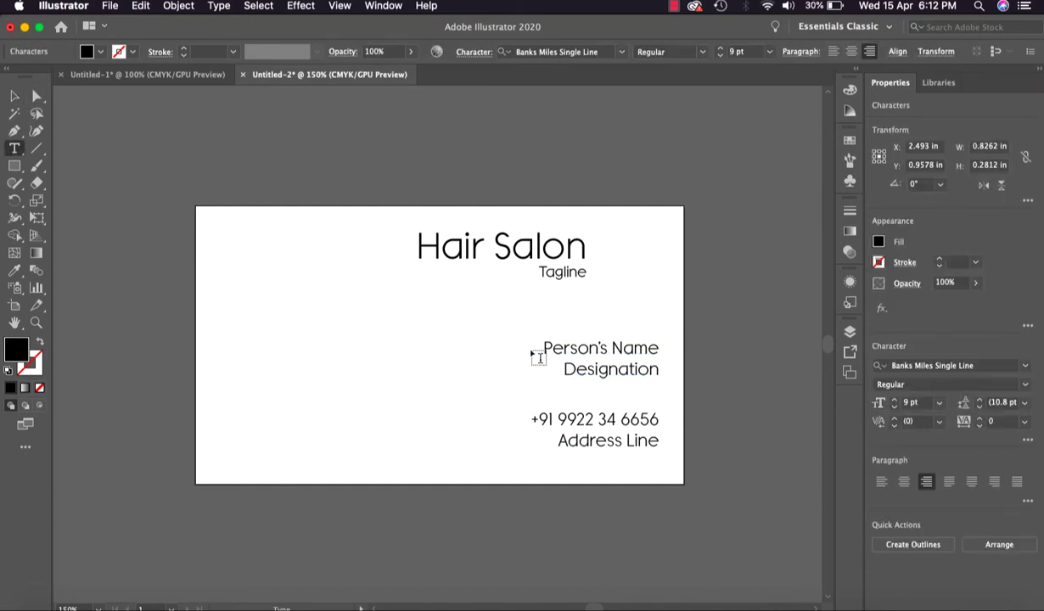
{"action": "left_click_drag", "start_coordinate": [543, 348], "coordinate": [666, 352]}
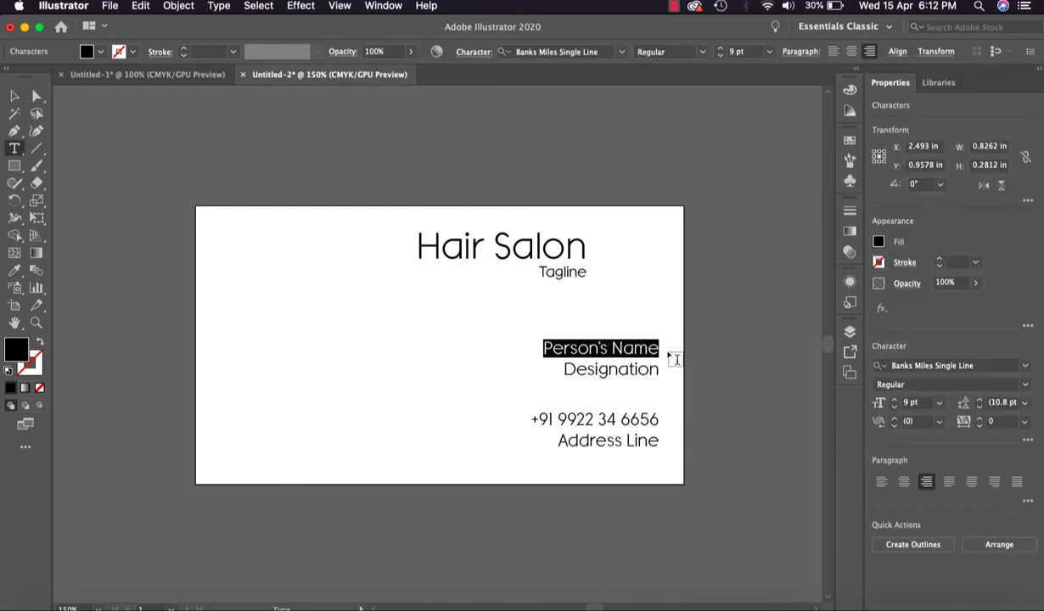
{"action": "left_click", "coordinate": [893, 401]}
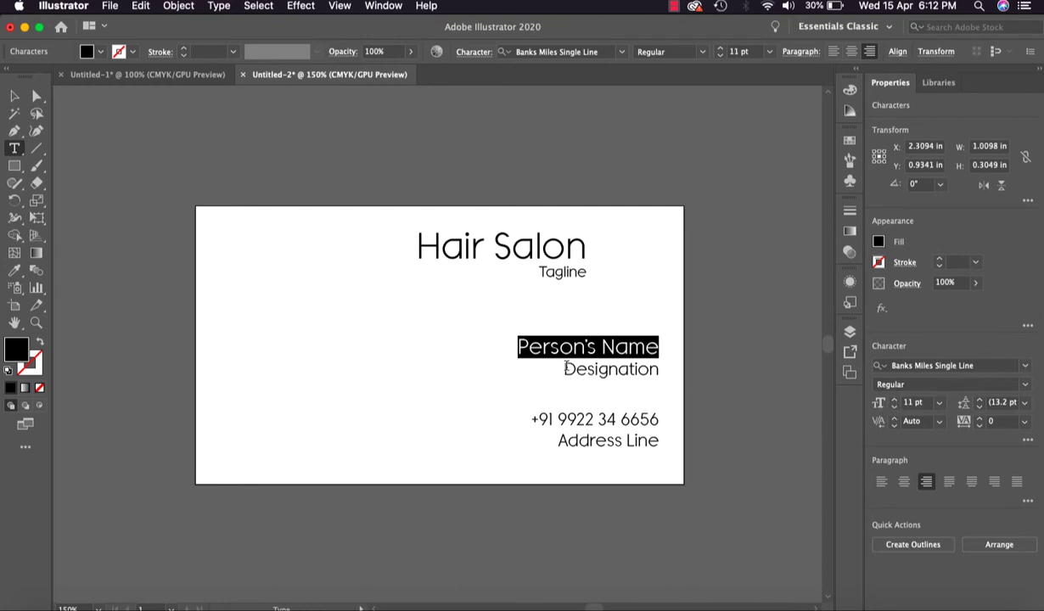
{"action": "left_click_drag", "start_coordinate": [550, 367], "coordinate": [670, 371]}
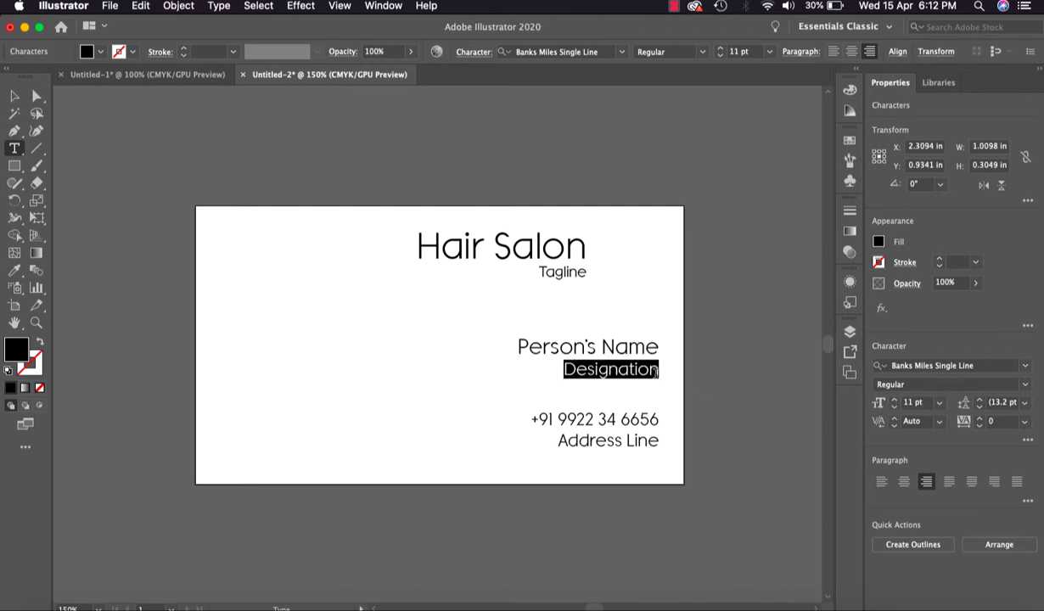
{"action": "left_click", "coordinate": [894, 407]}
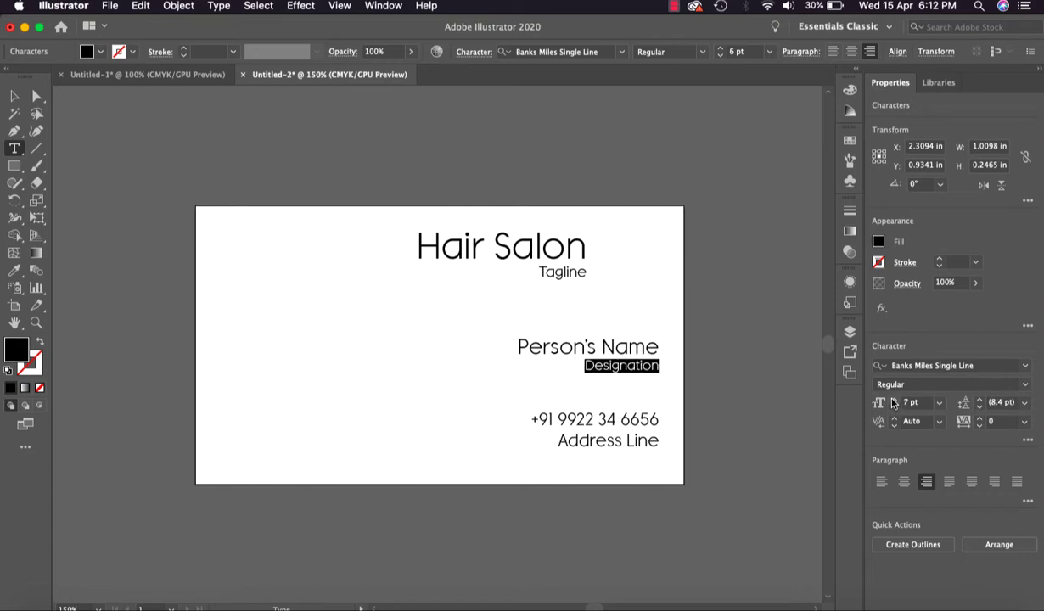
{"action": "left_click", "coordinate": [895, 399]}
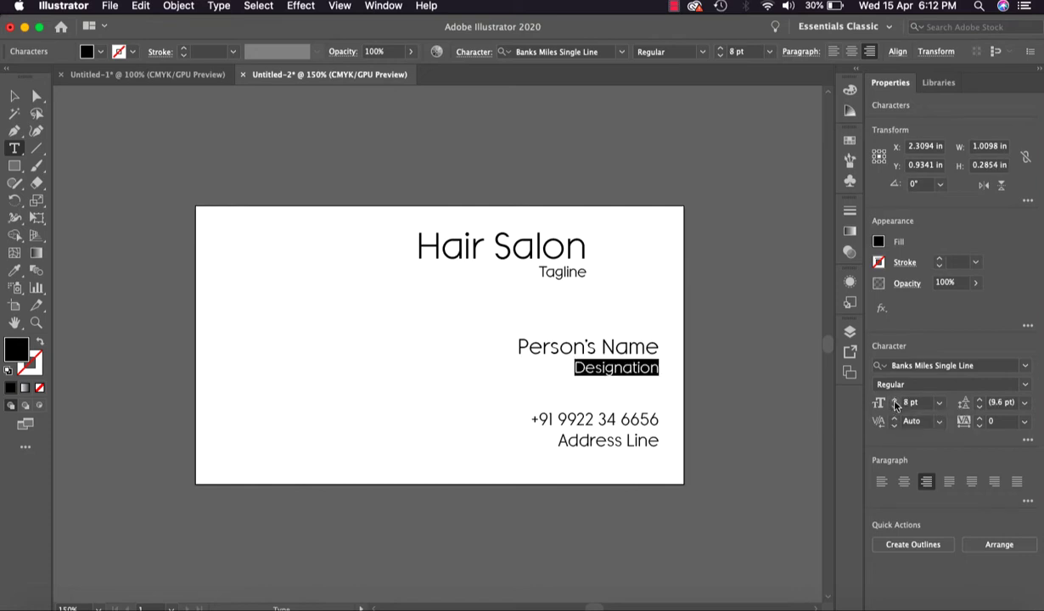
{"action": "left_click", "coordinate": [13, 97]}
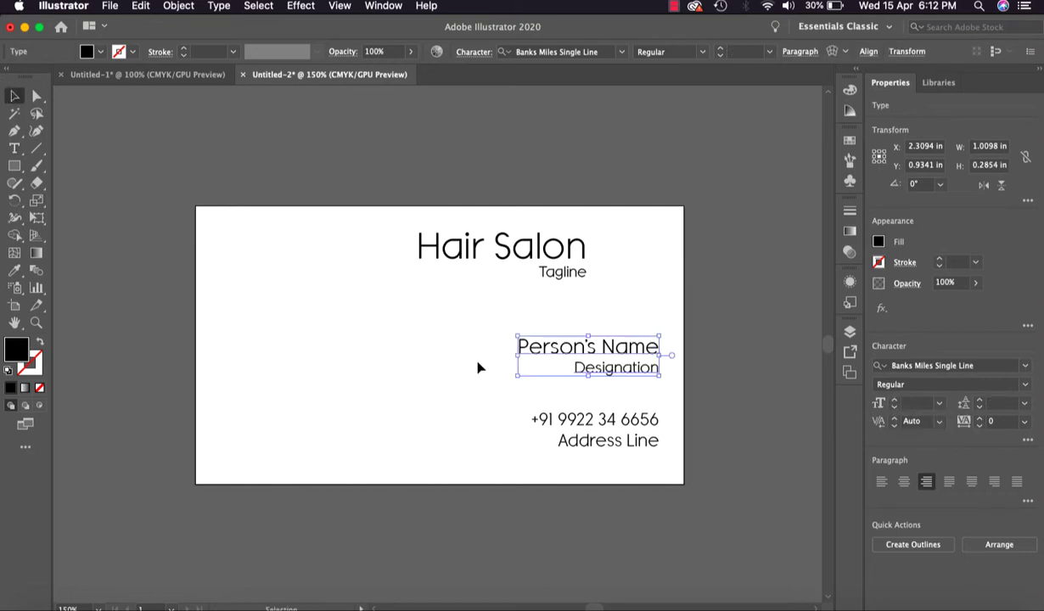
{"action": "left_click", "coordinate": [594, 421]}
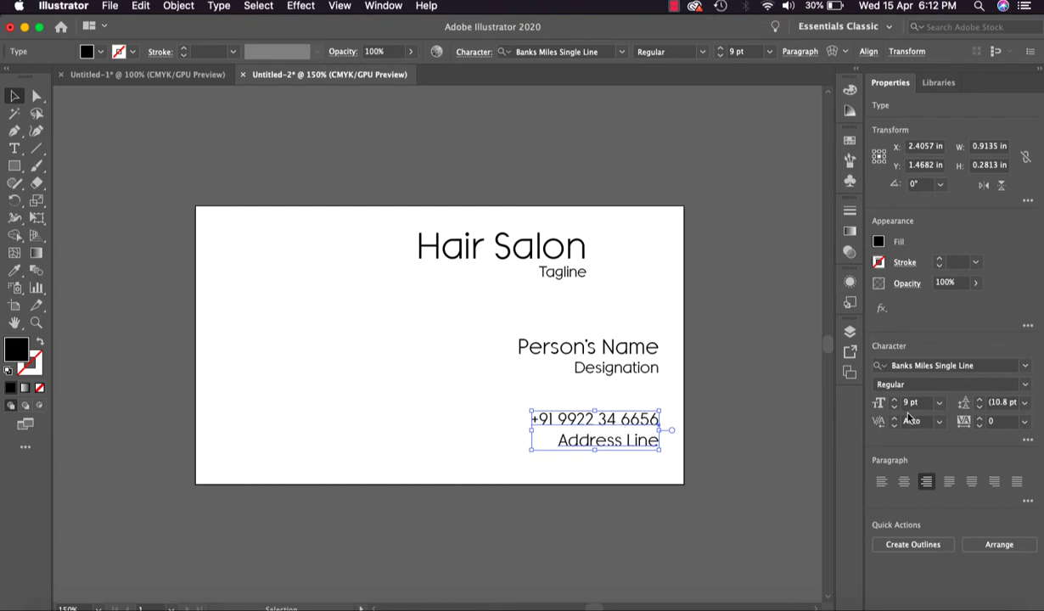
Join phone number and Address Line with a '|' separator along the card's bottom
{"action": "left_click_drag", "start_coordinate": [608, 422], "coordinate": [613, 436]}
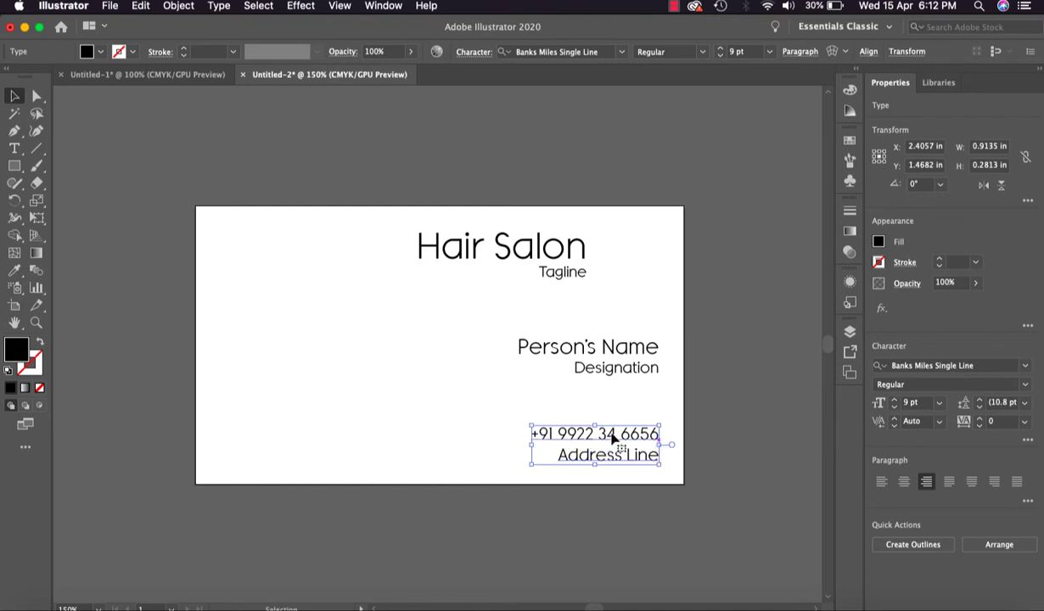
{"action": "double_click", "coordinate": [613, 436]}
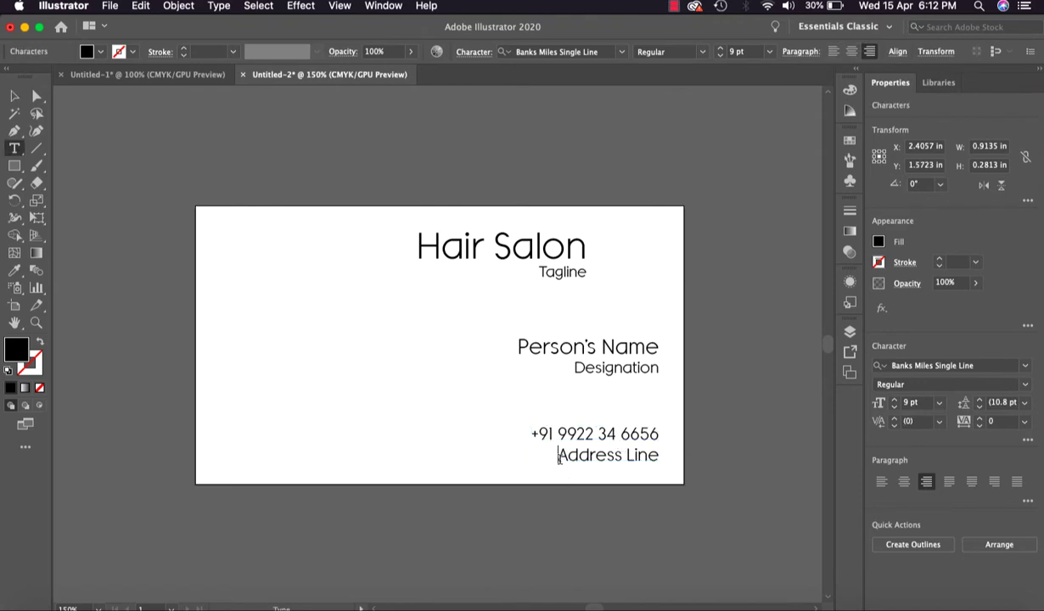
{"action": "key", "text": "BackSpace"}
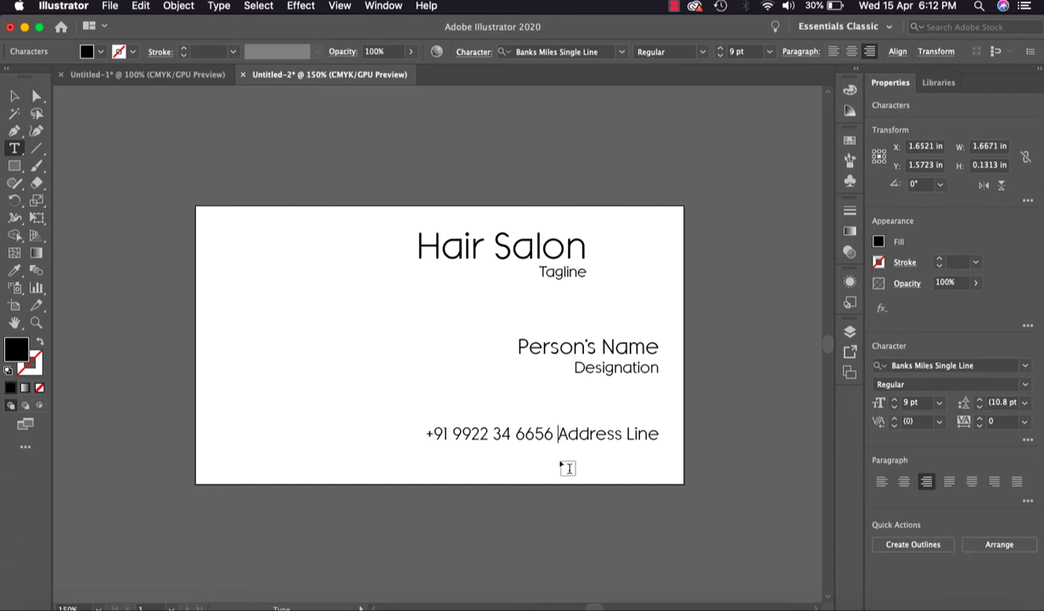
{"action": "type", "text": "|"}
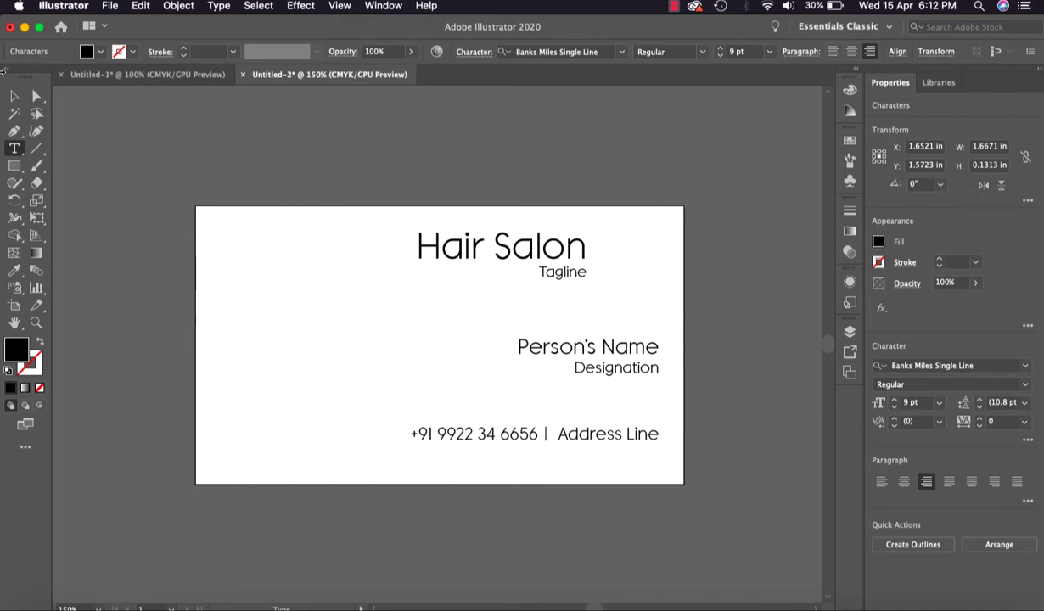
{"action": "left_click", "coordinate": [15, 95]}
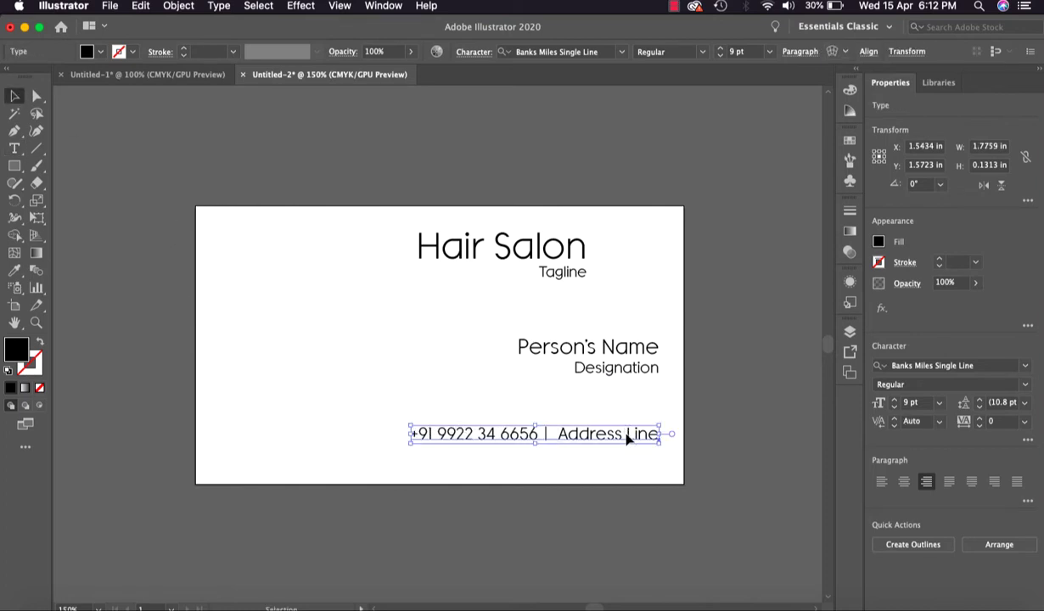
{"action": "left_click_drag", "start_coordinate": [626, 437], "coordinate": [628, 466]}
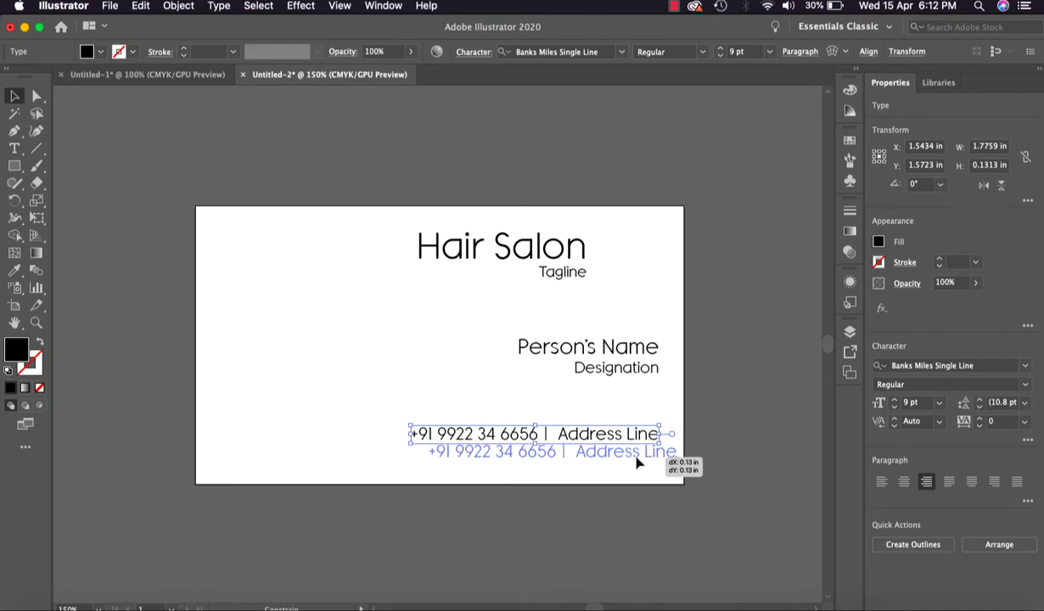
{"action": "left_click", "coordinate": [626, 400]}
Right-align all four text blocks, nudge them up, and raise the address line slightly
{"action": "left_click_drag", "start_coordinate": [594, 222], "coordinate": [580, 287]}
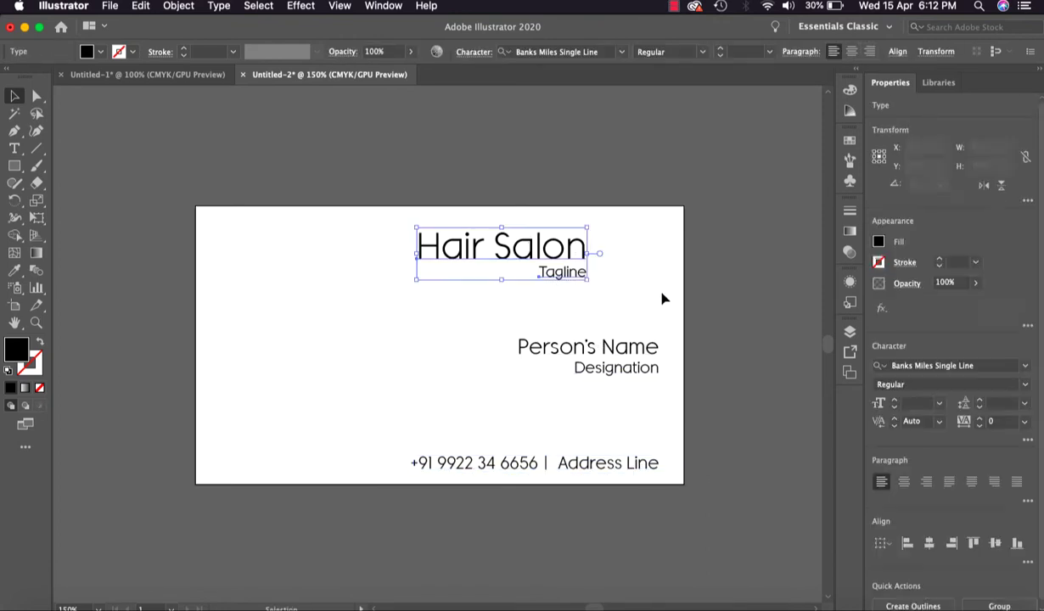
{"action": "left_click", "coordinate": [634, 359], "text": "shift"}
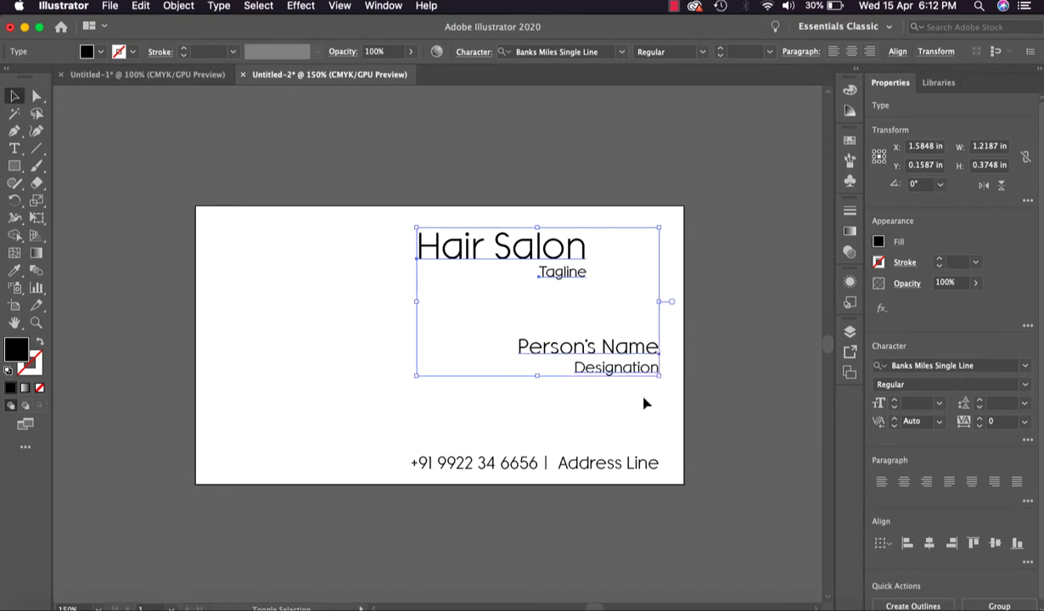
{"action": "left_click", "coordinate": [650, 463], "text": "shift"}
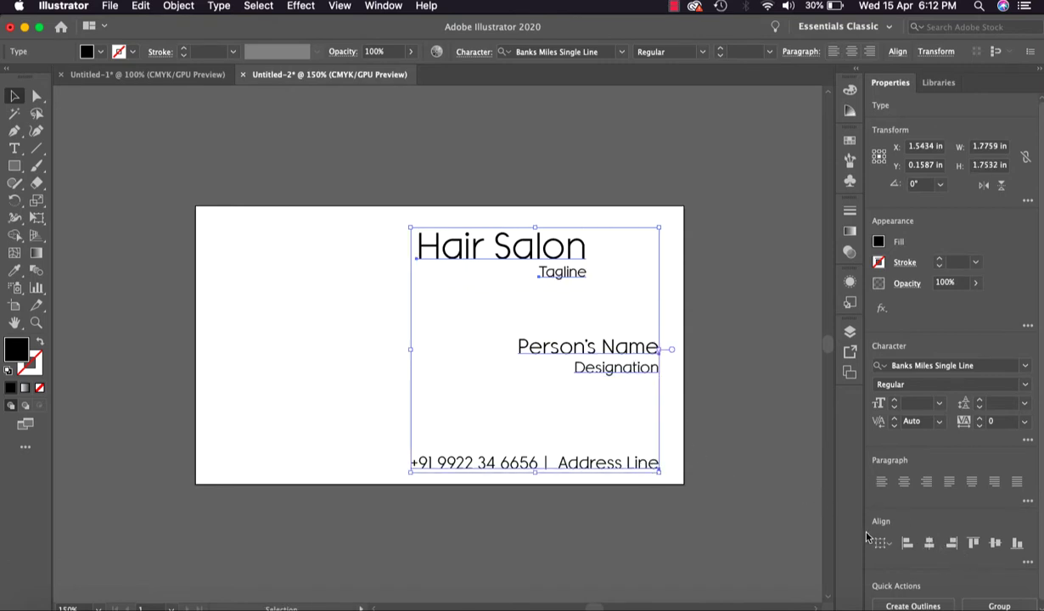
{"action": "left_click", "coordinate": [952, 544]}
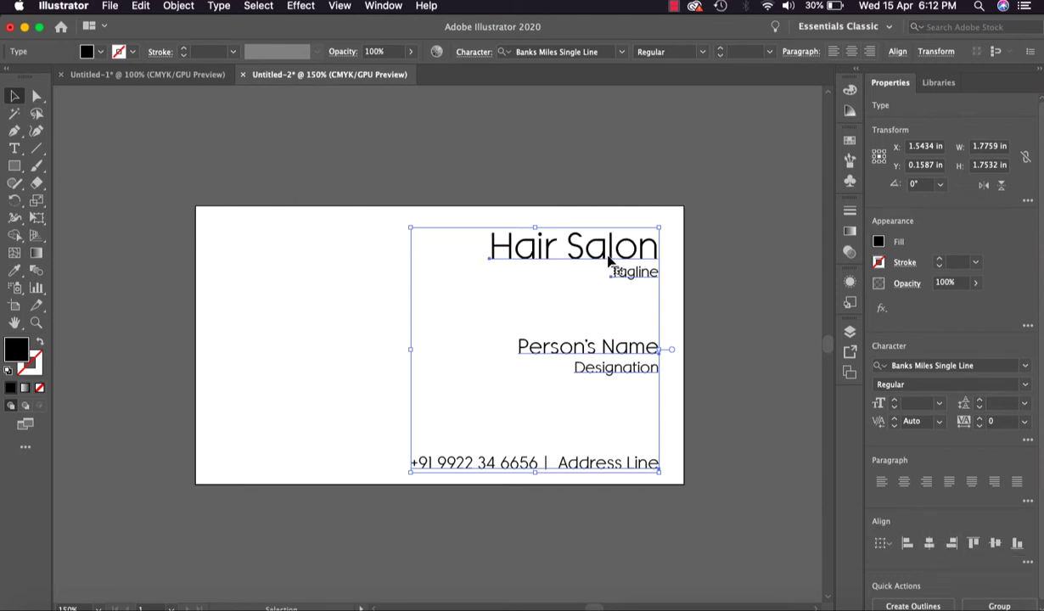
{"action": "left_click_drag", "start_coordinate": [611, 270], "coordinate": [613, 266]}
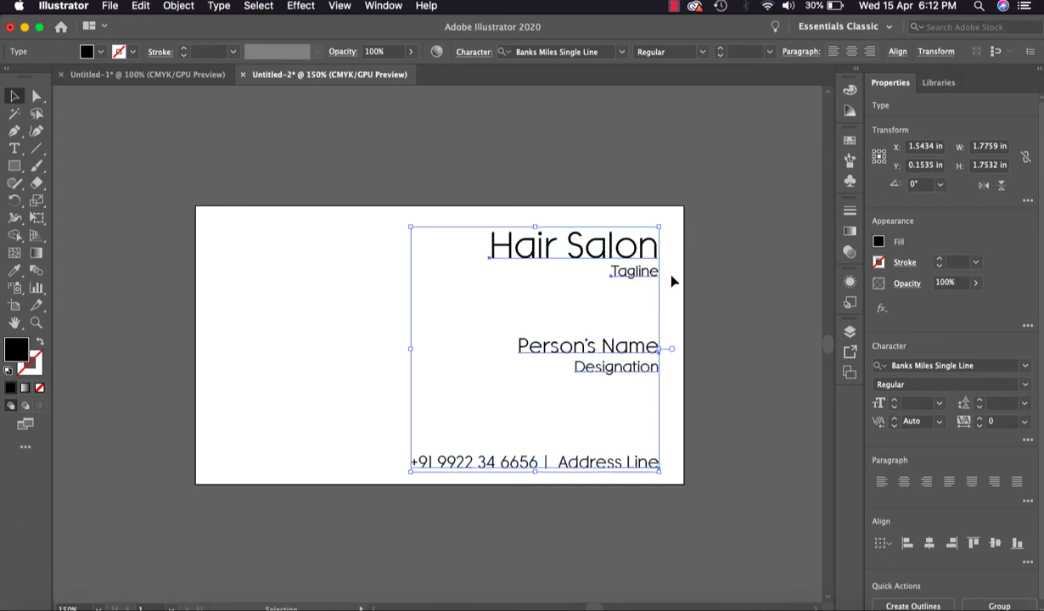
{"action": "left_click", "coordinate": [686, 330]}
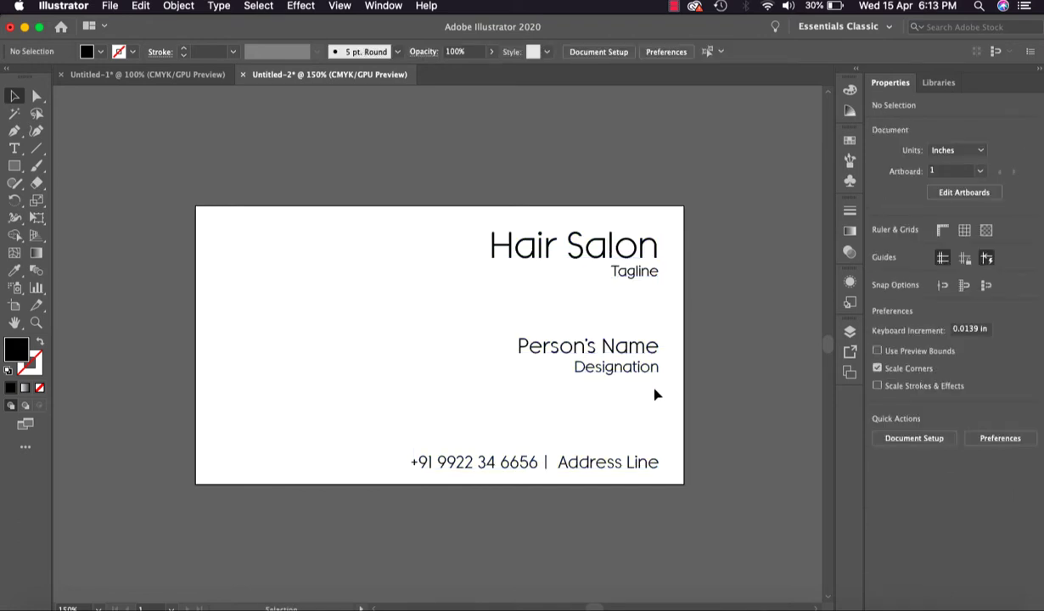
{"action": "left_click_drag", "start_coordinate": [643, 463], "coordinate": [641, 460]}
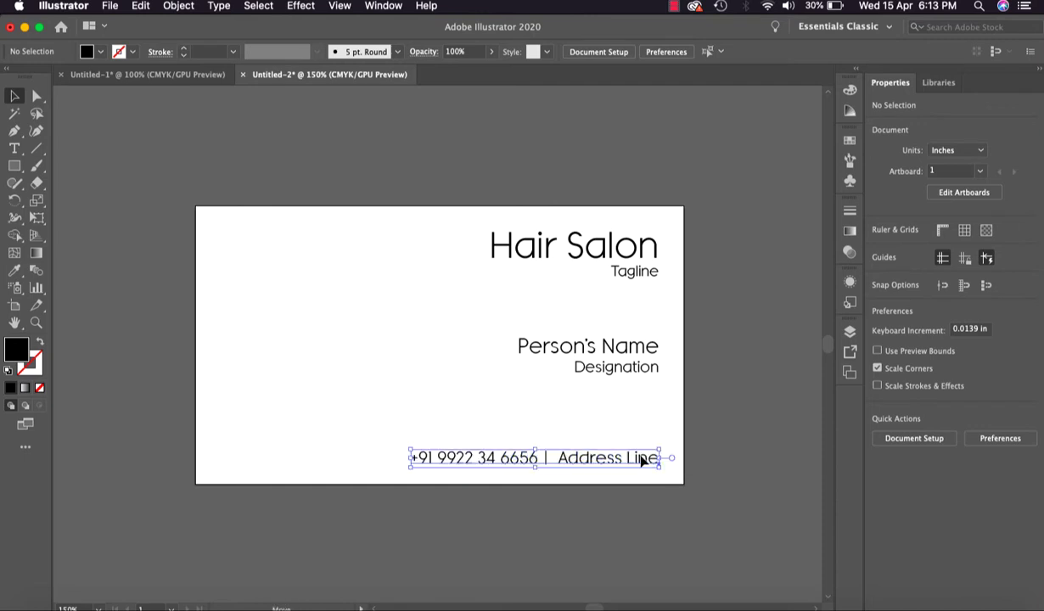
{"action": "left_click", "coordinate": [640, 404]}
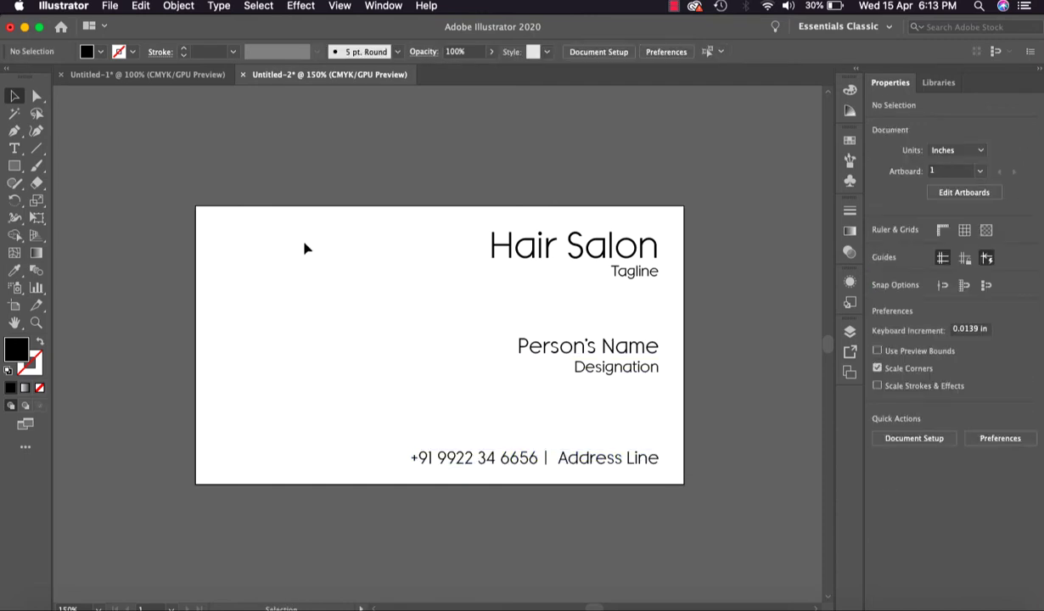
Pen-draw a long S-curve from above the card to past its lower-left corner, as a stroke with no fill
{"action": "left_click", "coordinate": [15, 130]}
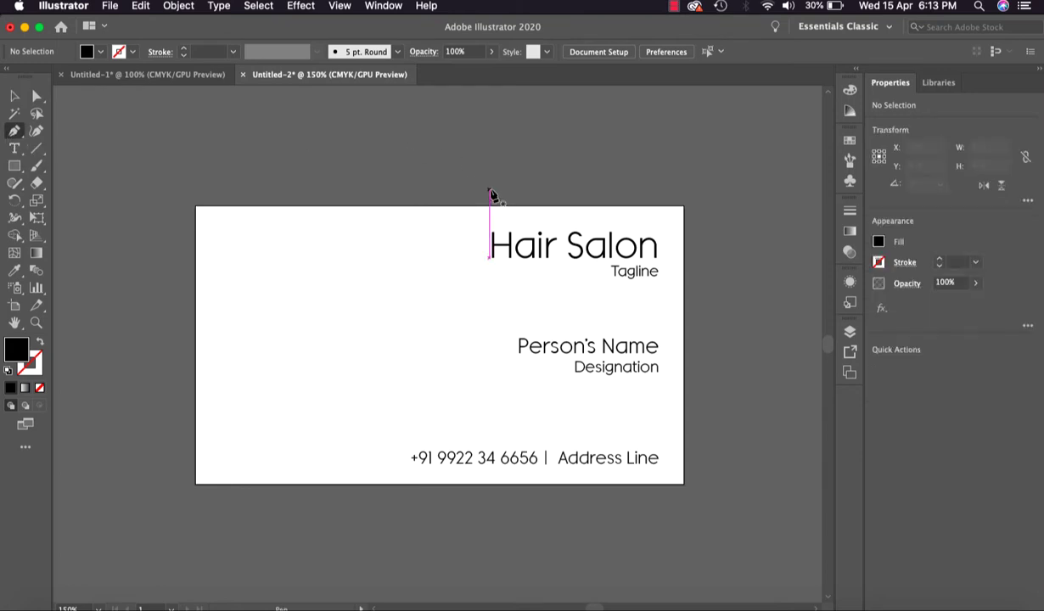
{"action": "left_click", "coordinate": [488, 188]}
{"action": "left_click_drag", "start_coordinate": [426, 229], "coordinate": [408, 294]}
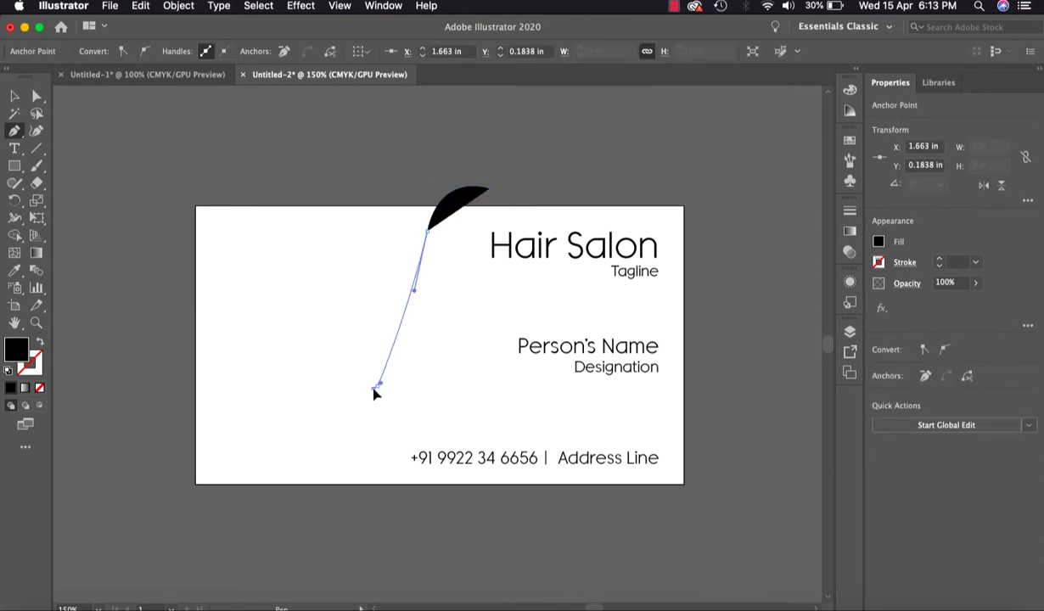
{"action": "mouse_move", "coordinate": [377, 386]}
{"action": "left_mouse_down"}
{"action": "mouse_move", "coordinate": [310, 416]}
{"action": "mouse_move", "coordinate": [248, 466]}
{"action": "left_mouse_up"}
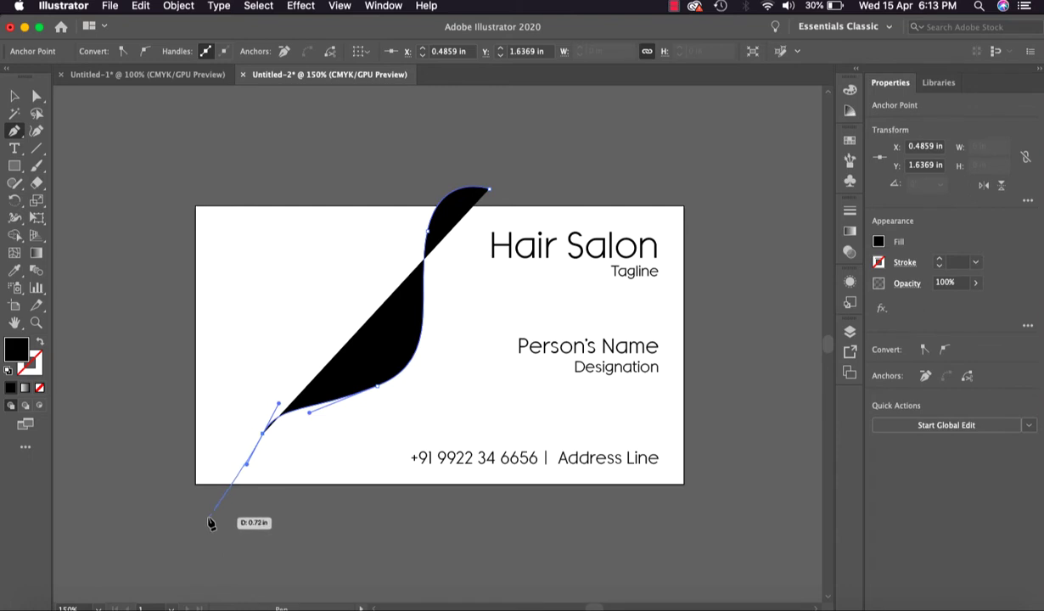
{"action": "mouse_move", "coordinate": [207, 517]}
{"action": "left_mouse_down"}
{"action": "mouse_move", "coordinate": [153, 507]}
{"action": "mouse_move", "coordinate": [182, 530]}
{"action": "left_mouse_up"}
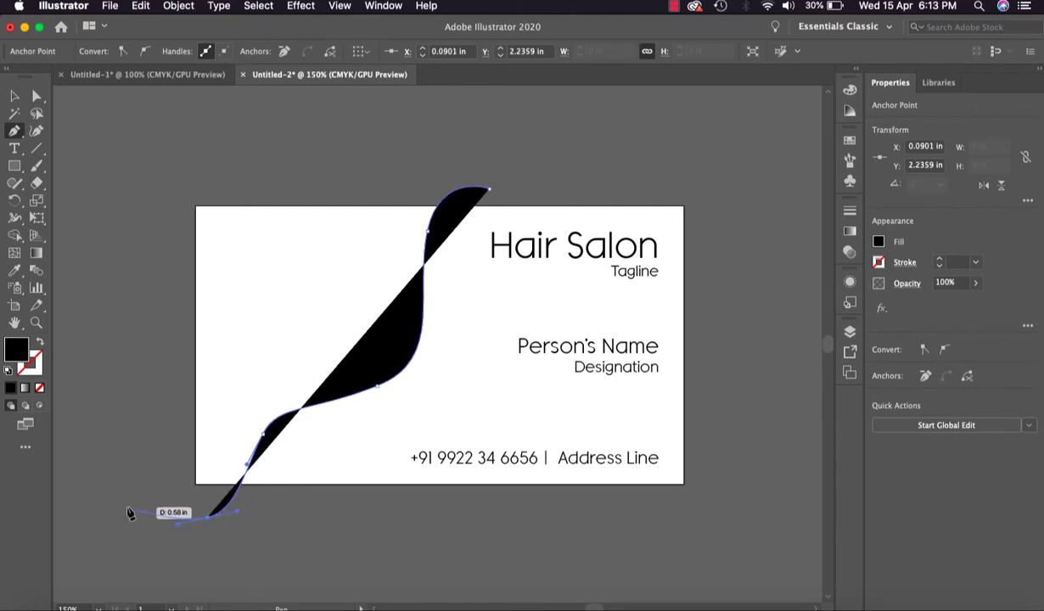
{"action": "left_click", "coordinate": [122, 501]}
{"action": "key", "text": "v"}
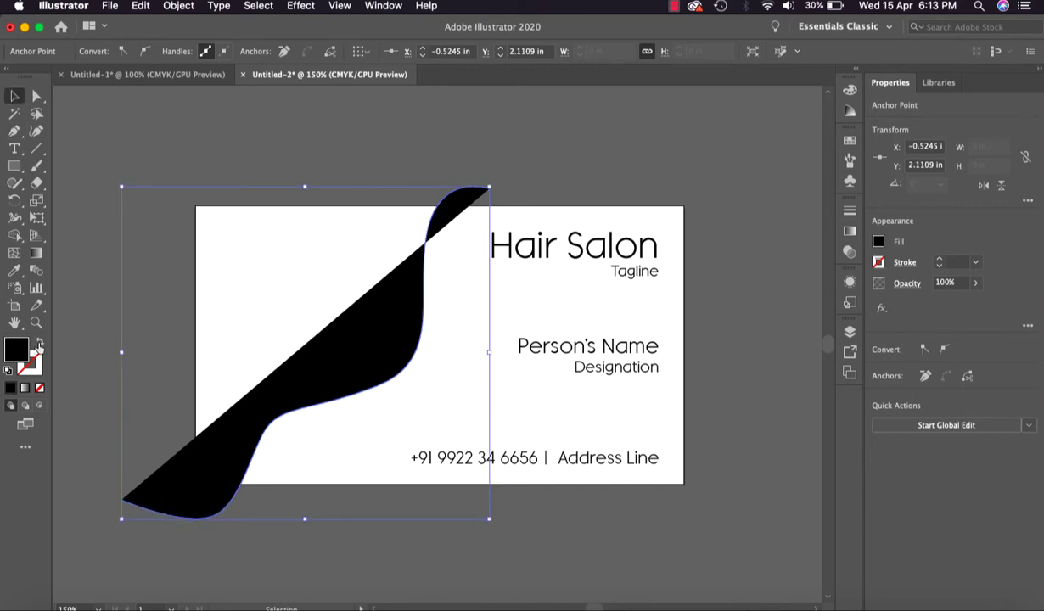
{"action": "left_click", "coordinate": [39, 343]}
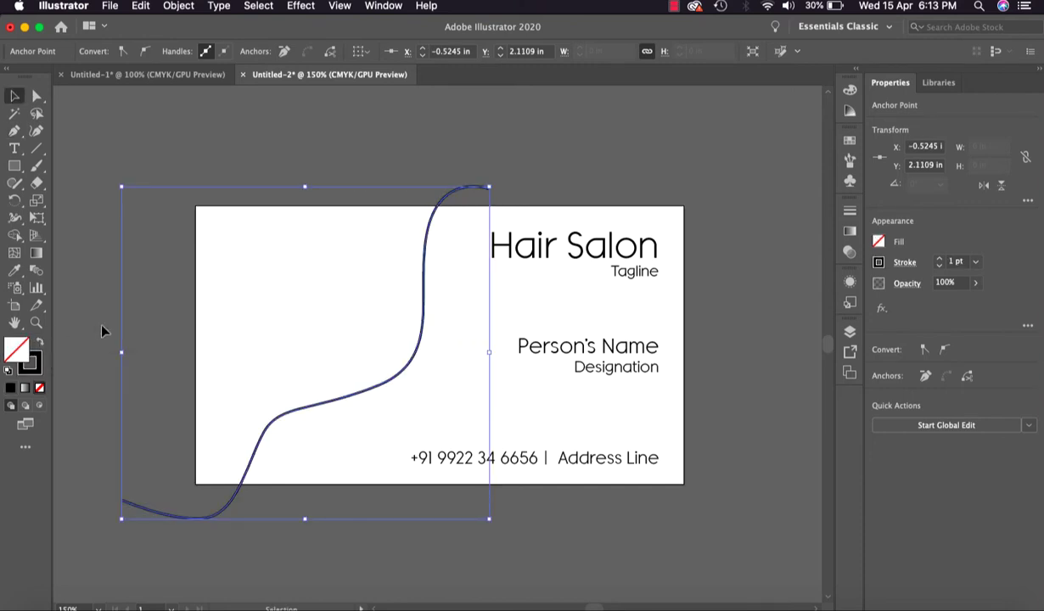
Pen-draw a second wave leftward along the card's top edge, starting at the S-curve's top end
{"action": "left_click", "coordinate": [14, 132]}
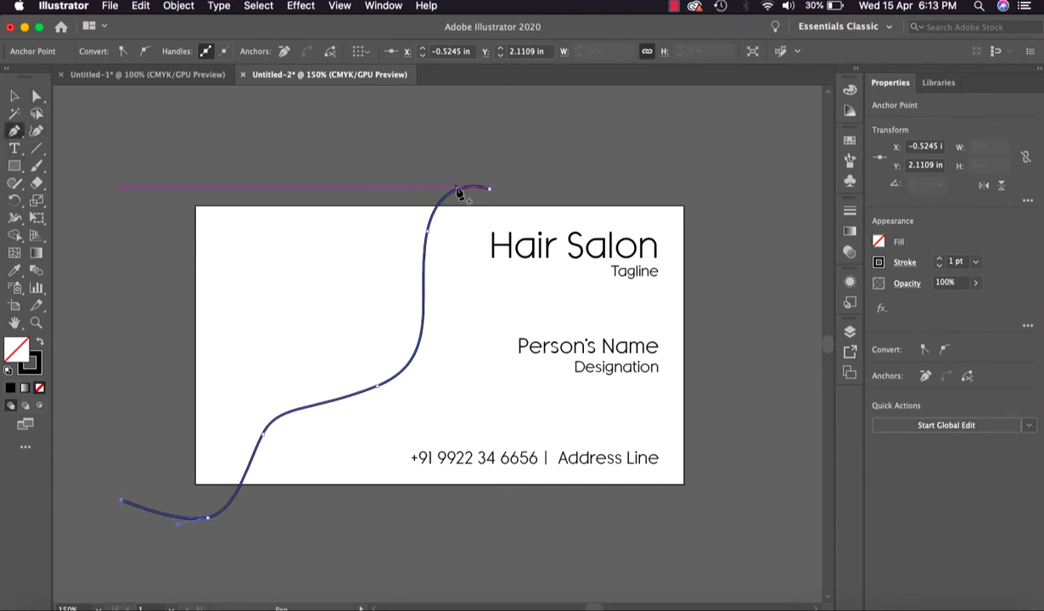
{"action": "left_click_drag", "start_coordinate": [482, 196], "coordinate": [293, 195]}
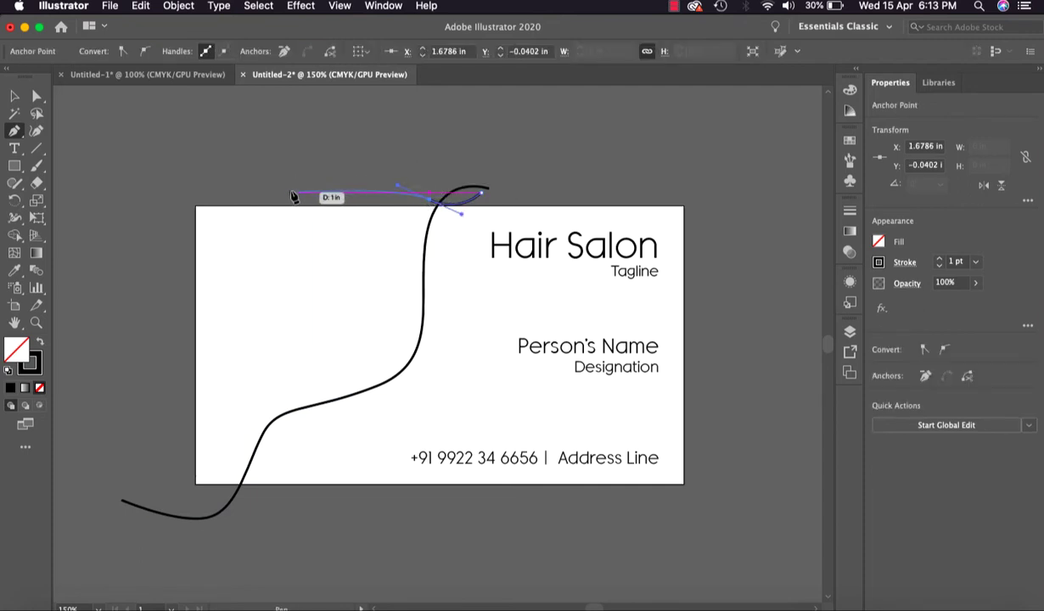
{"action": "mouse_move", "coordinate": [293, 195]}
{"action": "left_mouse_down"}
{"action": "mouse_move", "coordinate": [254, 163]}
{"action": "mouse_move", "coordinate": [198, 244]}
{"action": "left_mouse_up"}
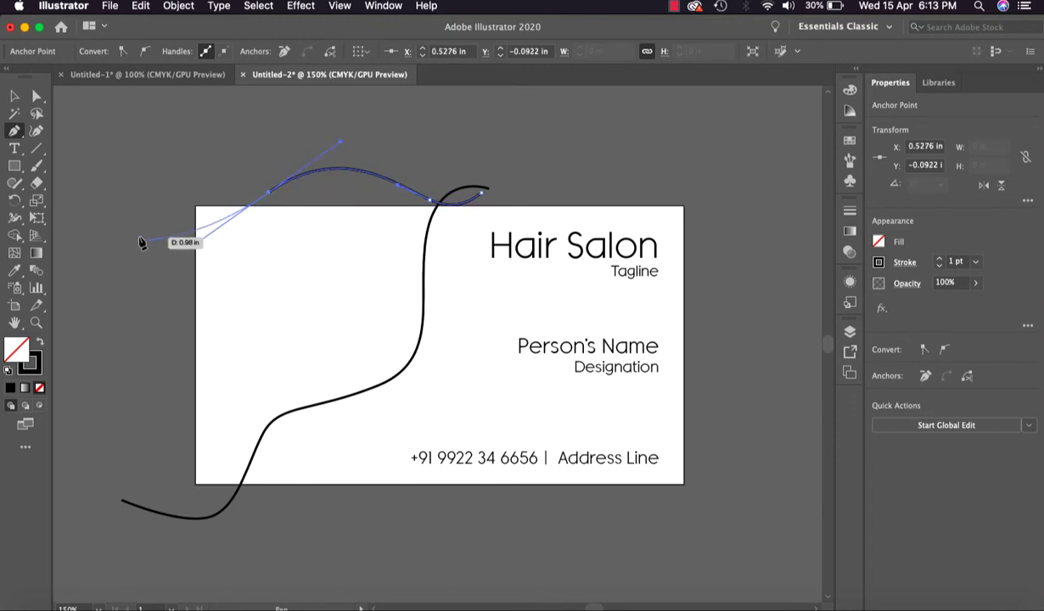
{"action": "mouse_move", "coordinate": [124, 223]}
{"action": "left_mouse_down"}
{"action": "mouse_move", "coordinate": [119, 203]}
{"action": "mouse_move", "coordinate": [144, 210]}
{"action": "left_mouse_up"}
{"action": "key", "text": "v"}
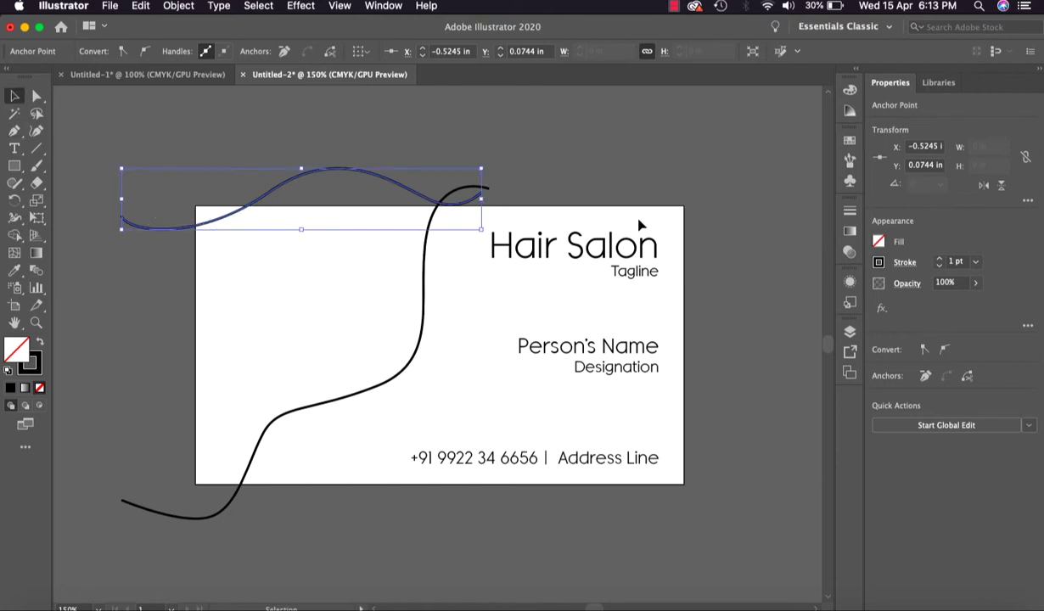
Give the top wave a red stroke and no fill
{"action": "left_click", "coordinate": [850, 90]}
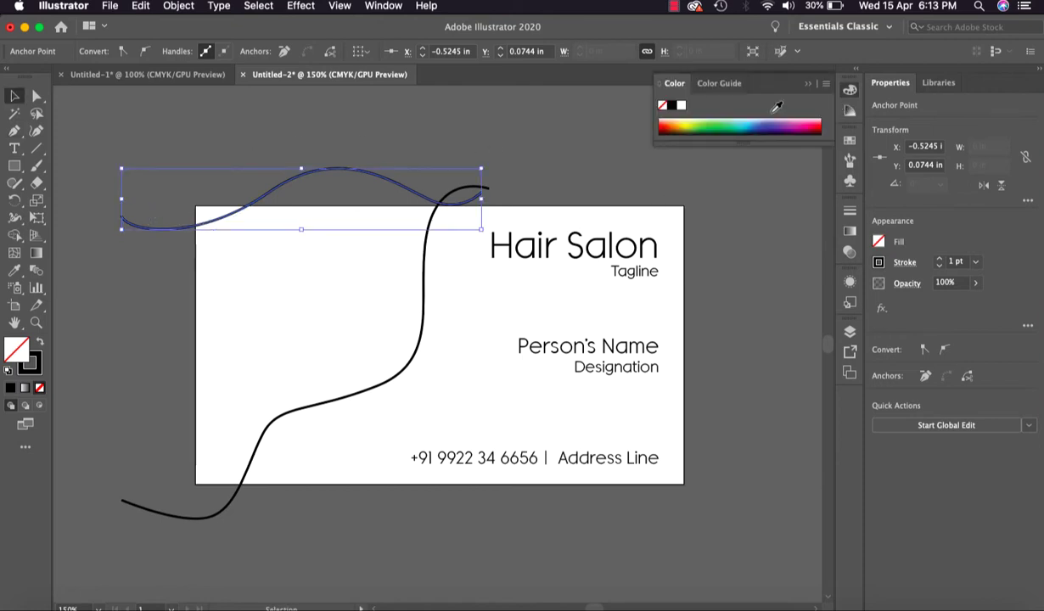
{"action": "left_click", "coordinate": [821, 126]}
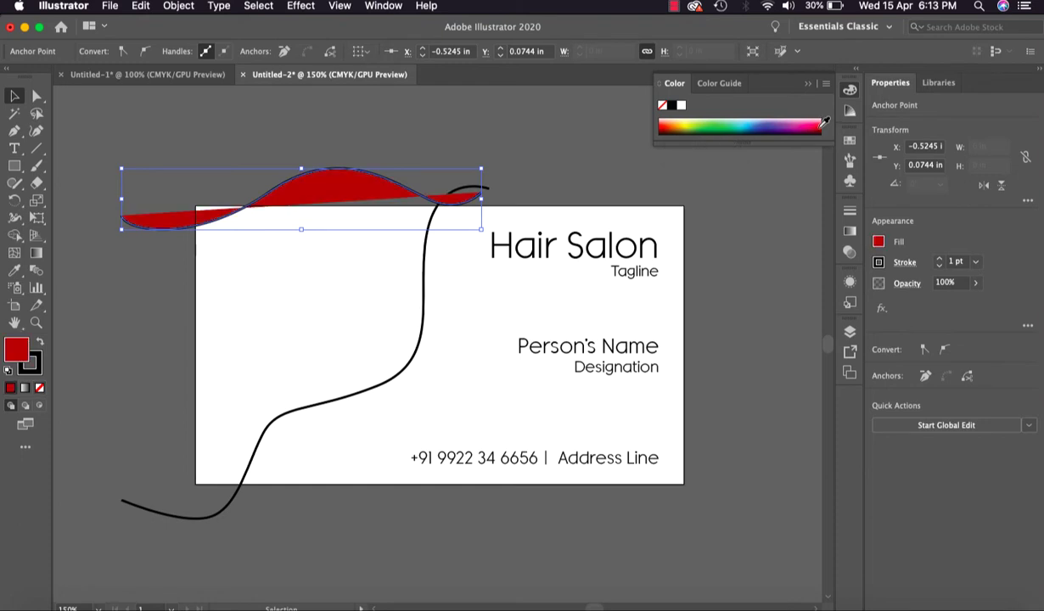
{"action": "left_click", "coordinate": [38, 343]}
{"action": "left_click", "coordinate": [40, 387]}
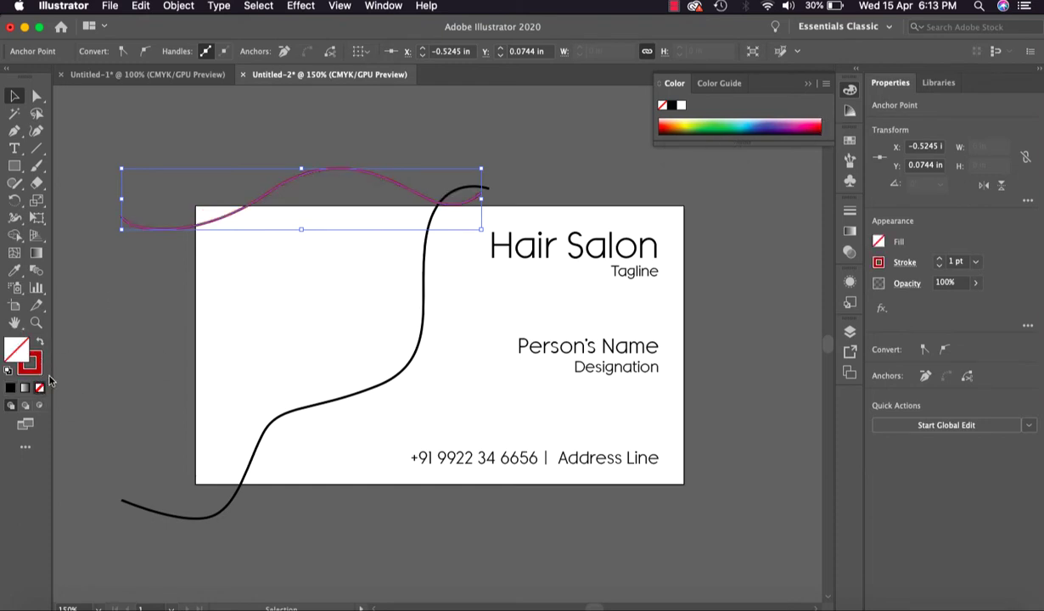
{"action": "left_click", "coordinate": [34, 360]}
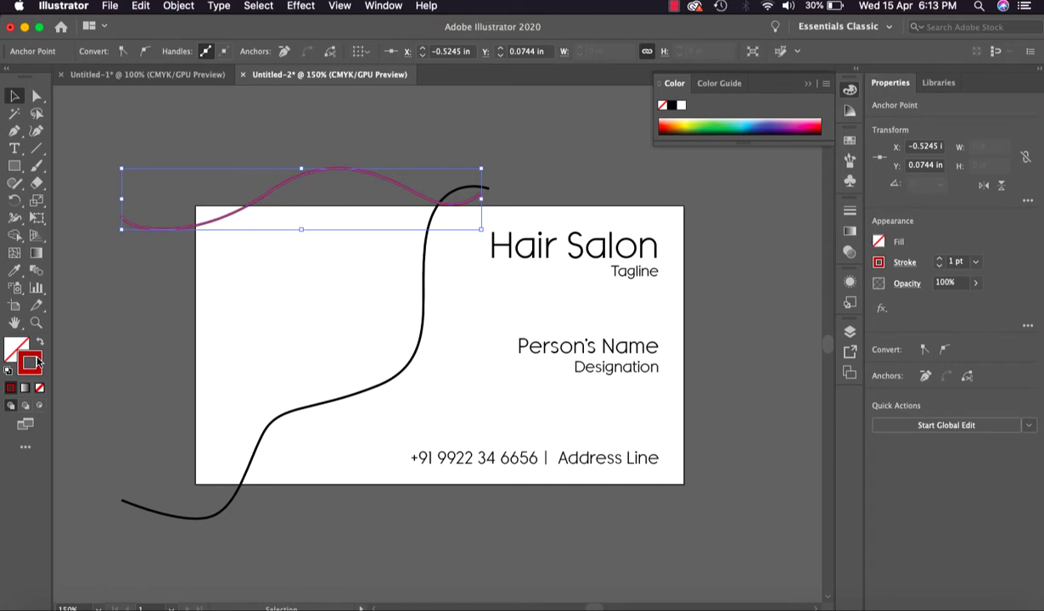
Give the long S-curve a dark blue stroke, then select both lines
{"action": "left_click", "coordinate": [424, 297]}
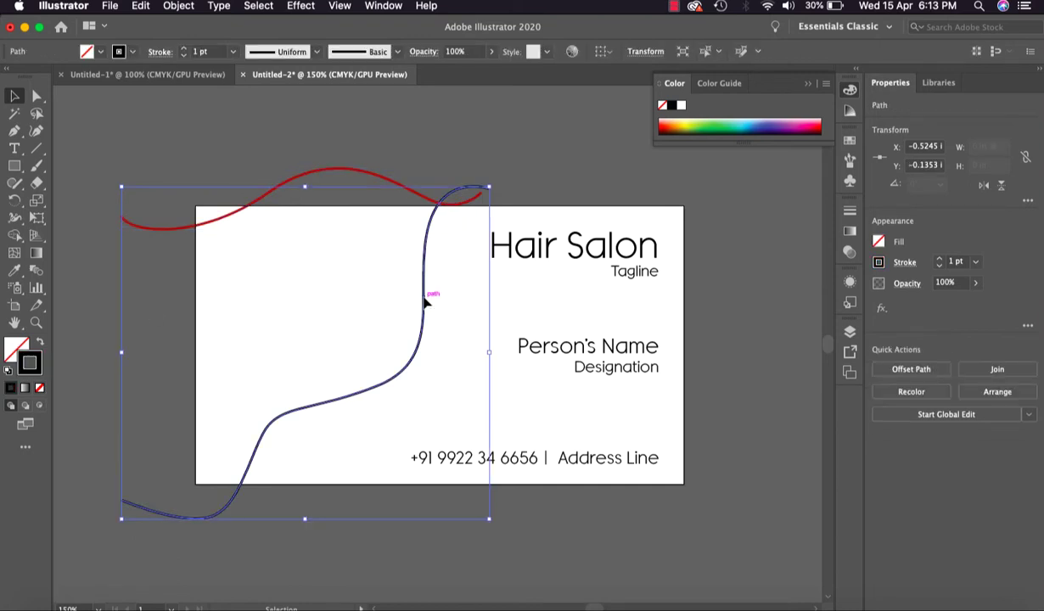
{"action": "left_click", "coordinate": [776, 126]}
{"action": "left_click", "coordinate": [520, 168]}
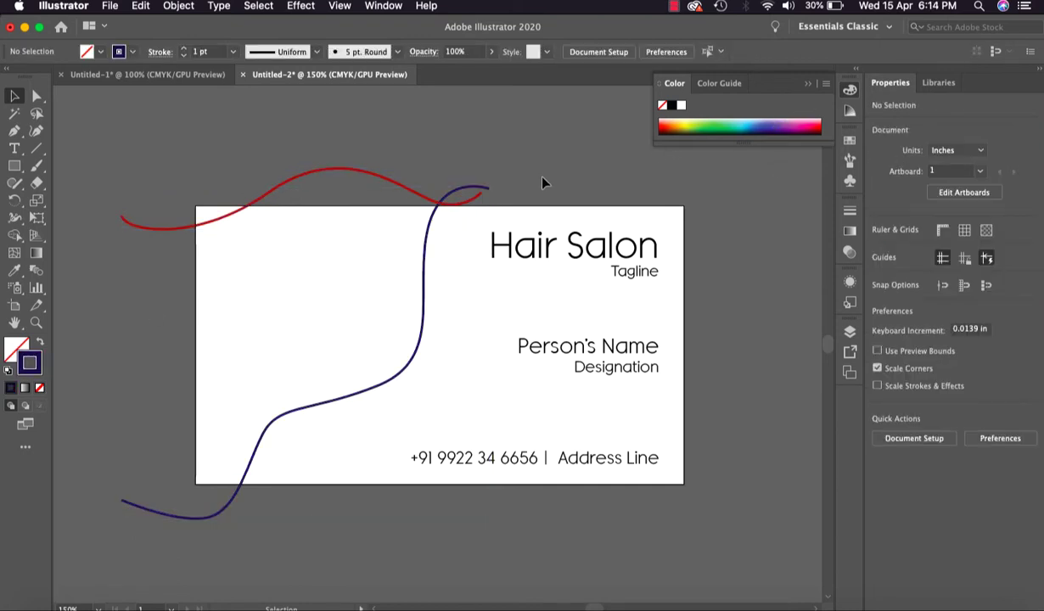
{"action": "left_click_drag", "start_coordinate": [481, 218], "coordinate": [484, 217]}
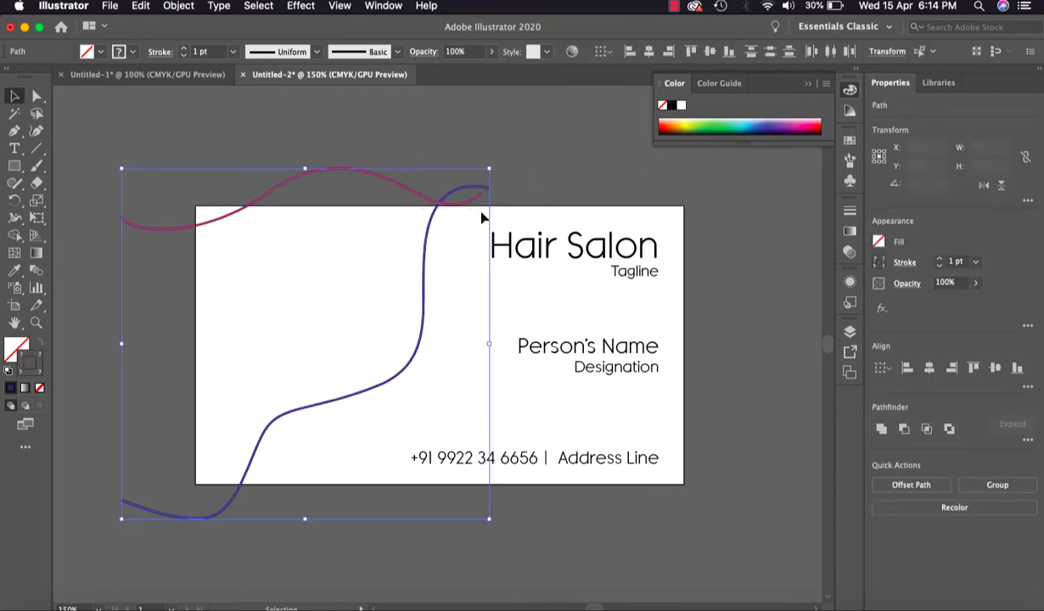
Blend the red wave and the blue curve using Object > Blend > Make
{"action": "left_click", "coordinate": [302, 7]}
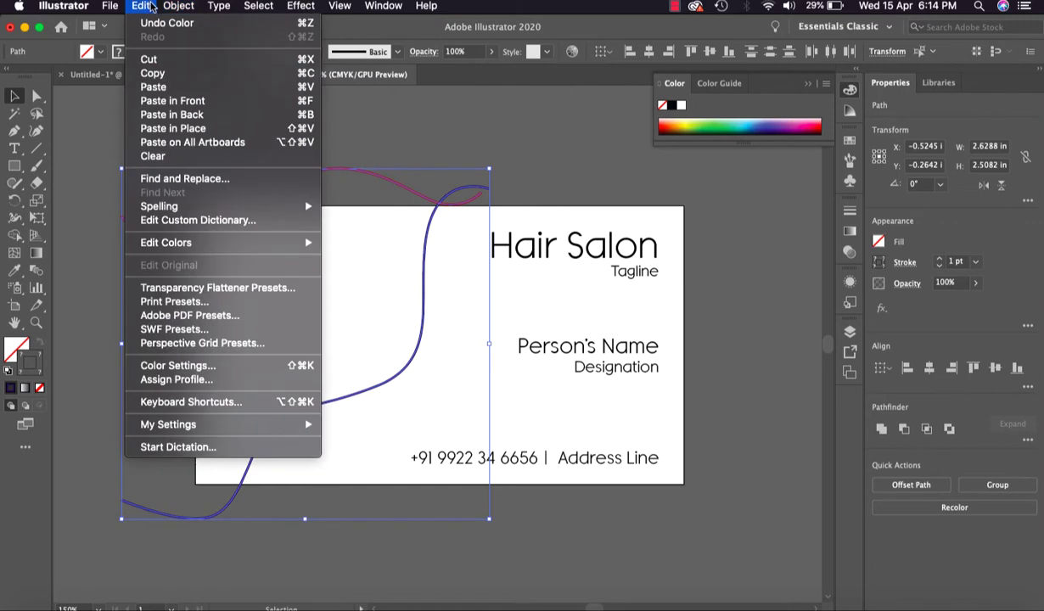
{"action": "left_click", "coordinate": [167, 9]}
{"action": "left_click", "coordinate": [174, 7]}
{"action": "mouse_move", "coordinate": [185, 371]}
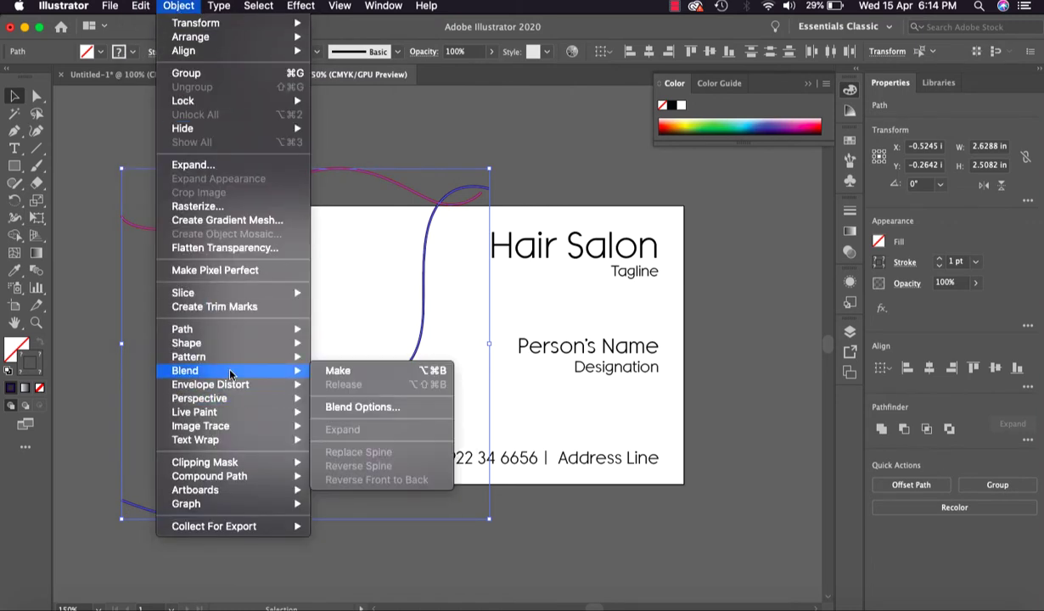
{"action": "left_click", "coordinate": [339, 371]}
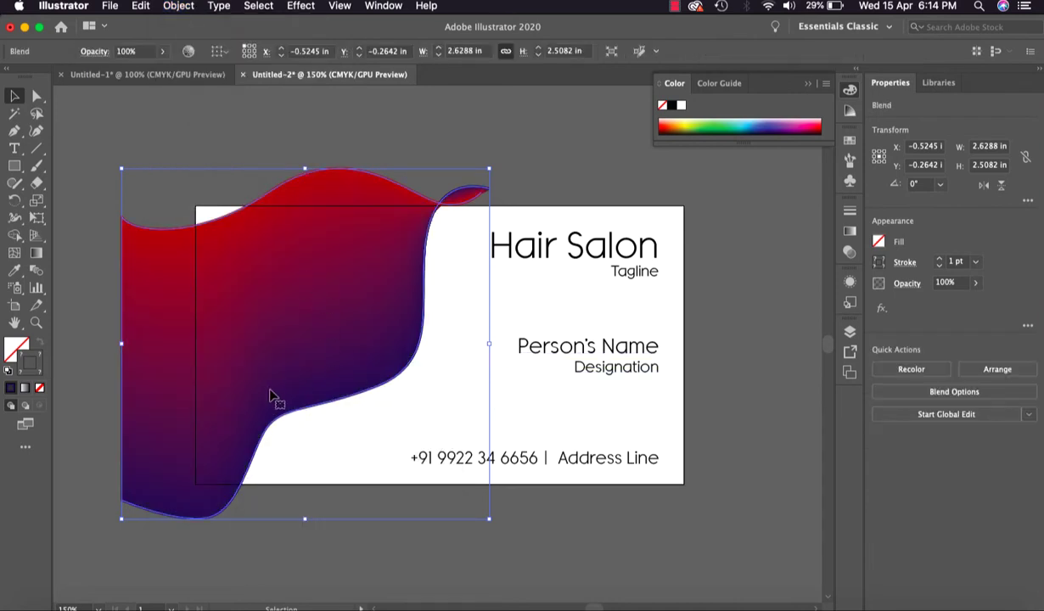
{"action": "left_click", "coordinate": [38, 273]}
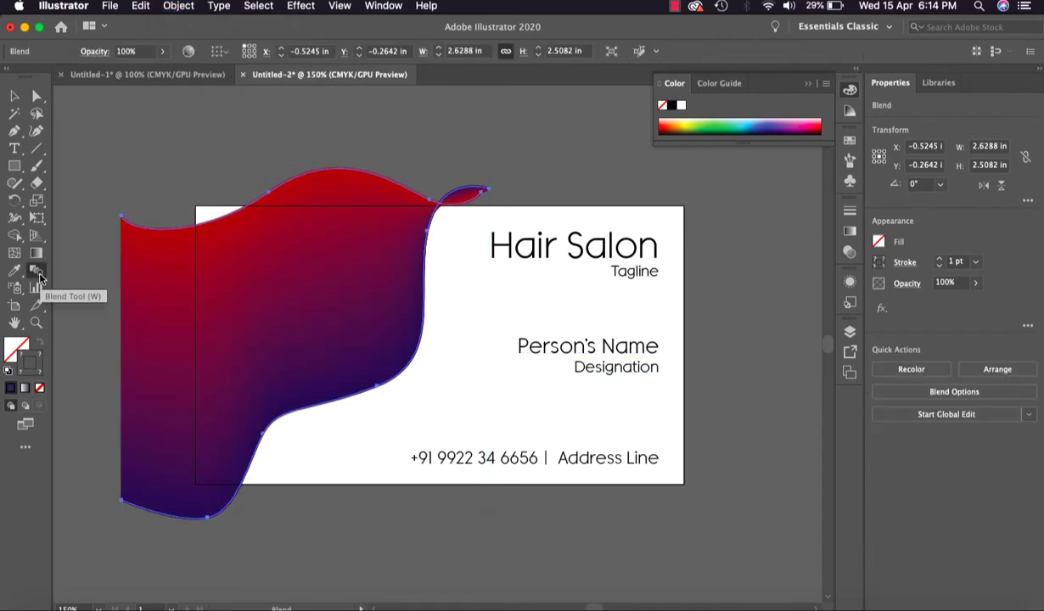
In Blend Options, set Specified Steps spacing to 50 steps, with preview on
{"action": "double_click", "coordinate": [39, 273]}
{"action": "left_click", "coordinate": [764, 261]}
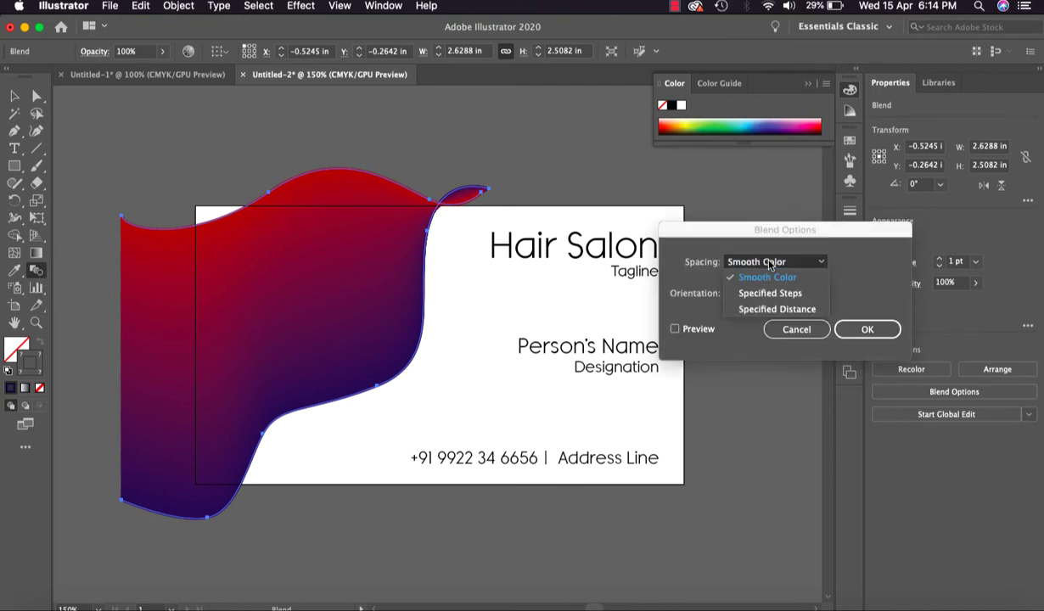
{"action": "left_click", "coordinate": [756, 281]}
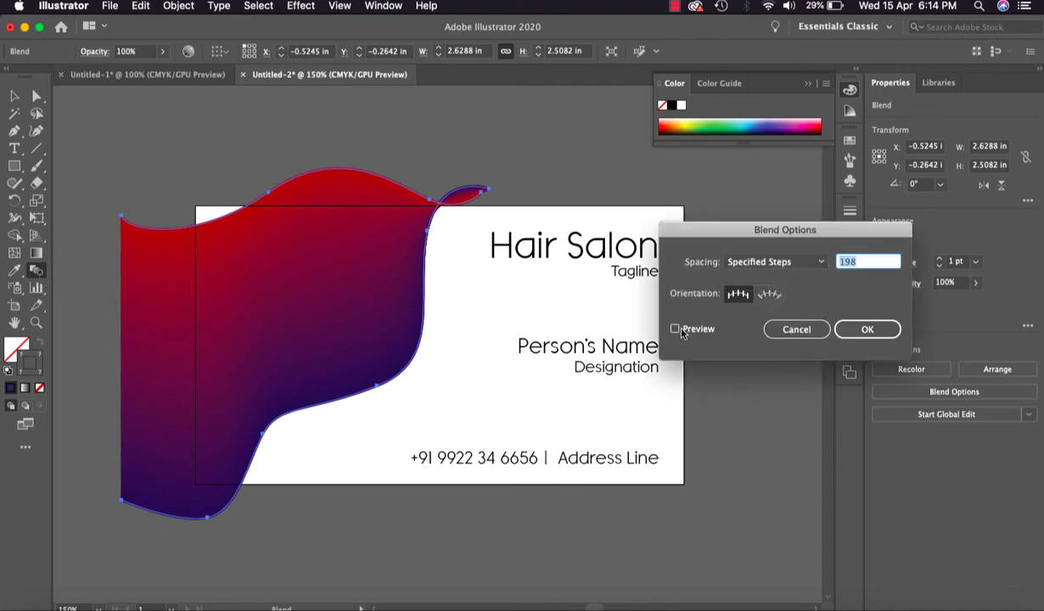
{"action": "left_click", "coordinate": [675, 330]}
{"action": "double_click", "coordinate": [864, 263]}
{"action": "type", "text": "50"}
{"action": "left_click", "coordinate": [788, 262]}
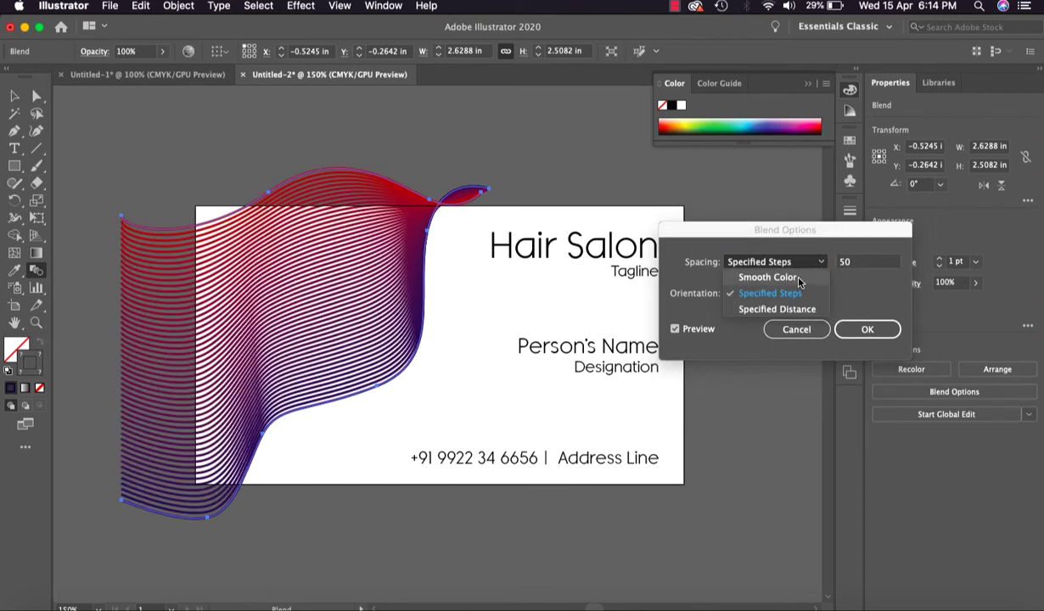
{"action": "left_click", "coordinate": [802, 297]}
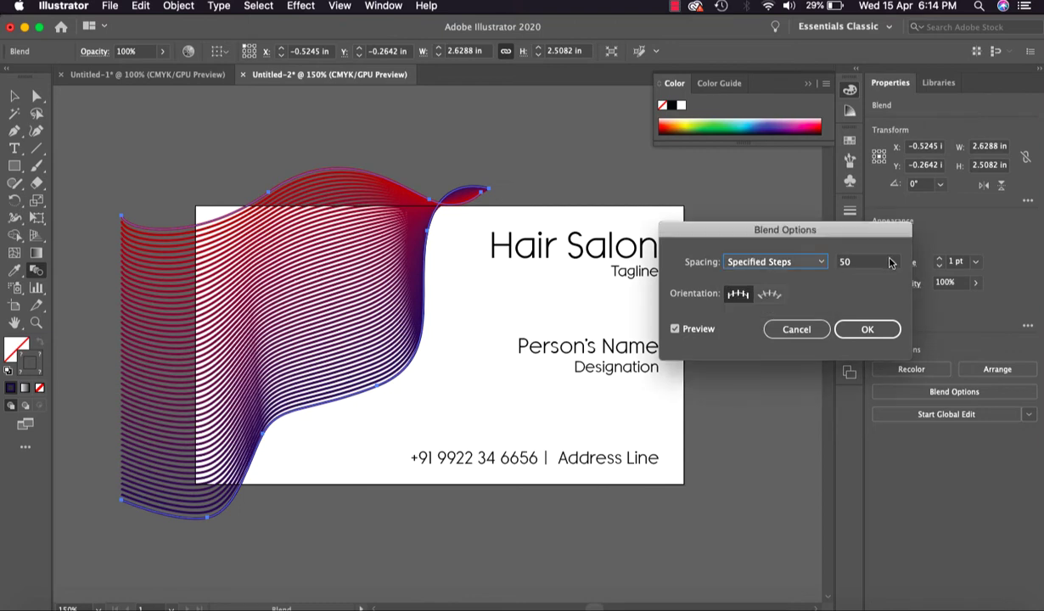
{"action": "left_click", "coordinate": [855, 263]}
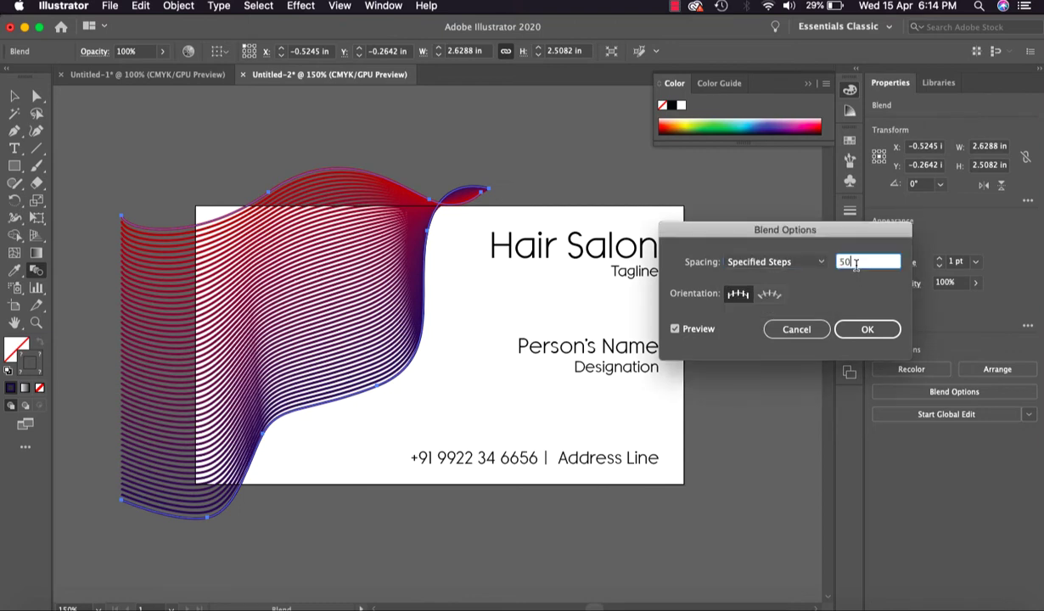
{"action": "left_click", "coordinate": [868, 330]}
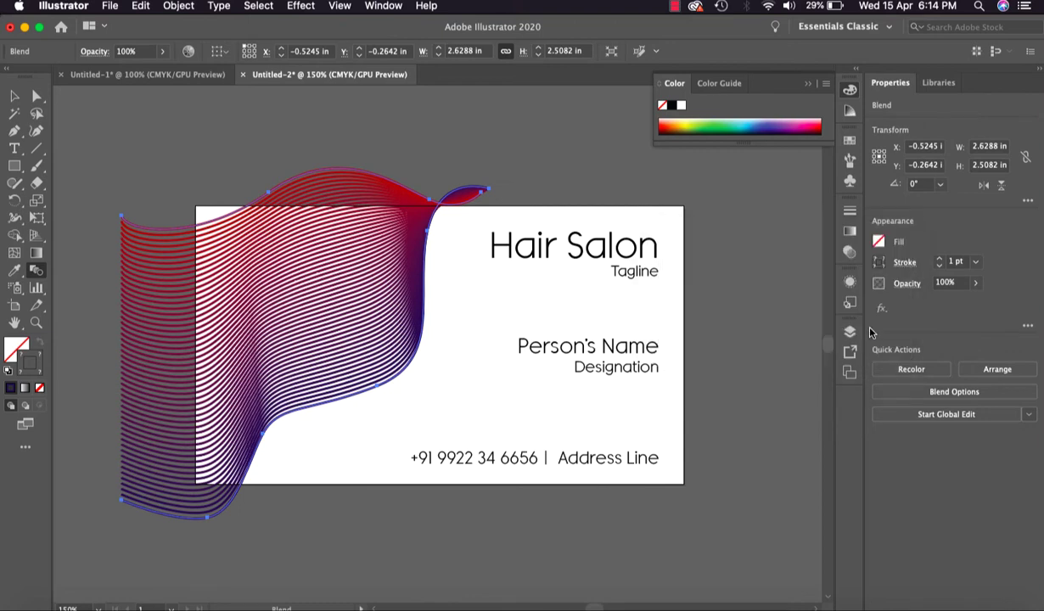
Isolate the blend, select its spine and thin the stroke to 0.25 pt
{"action": "left_click", "coordinate": [13, 96]}
{"action": "left_click", "coordinate": [268, 163]}
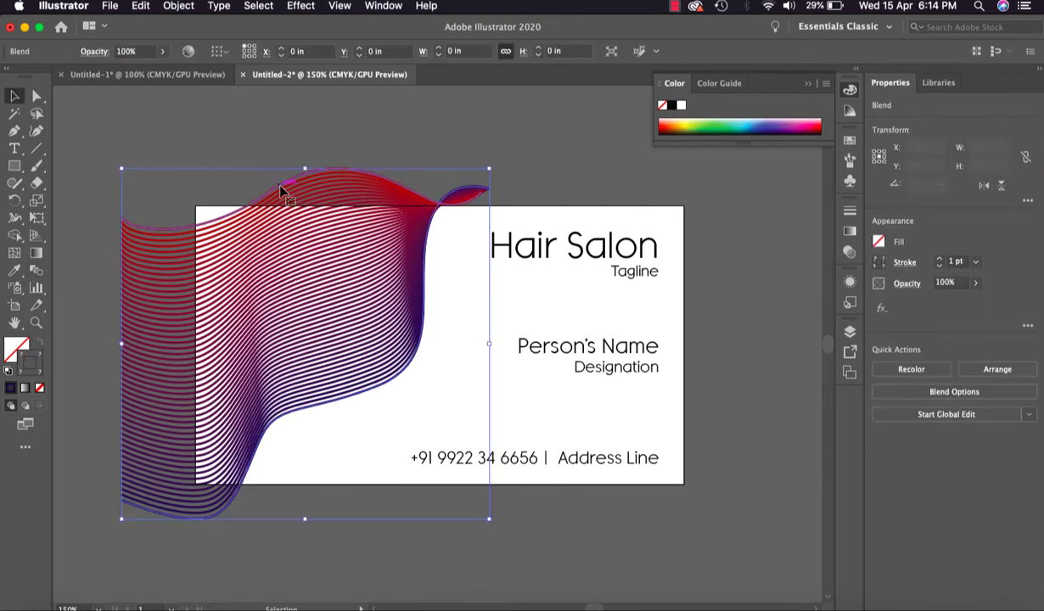
{"action": "double_click", "coordinate": [281, 190]}
{"action": "left_click", "coordinate": [281, 190]}
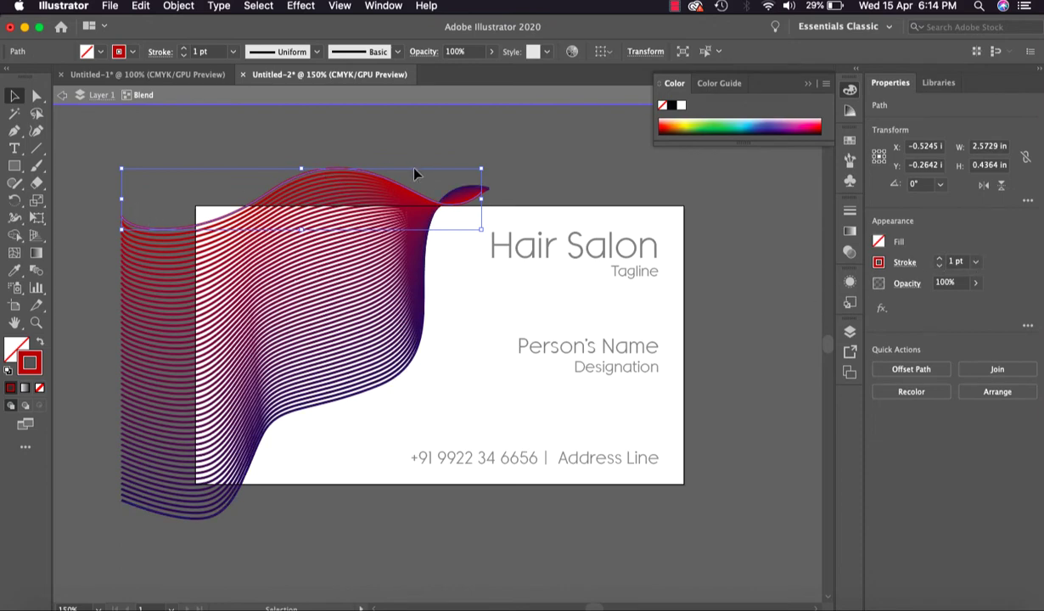
{"action": "left_click", "coordinate": [975, 262]}
{"action": "left_click", "coordinate": [987, 286]}
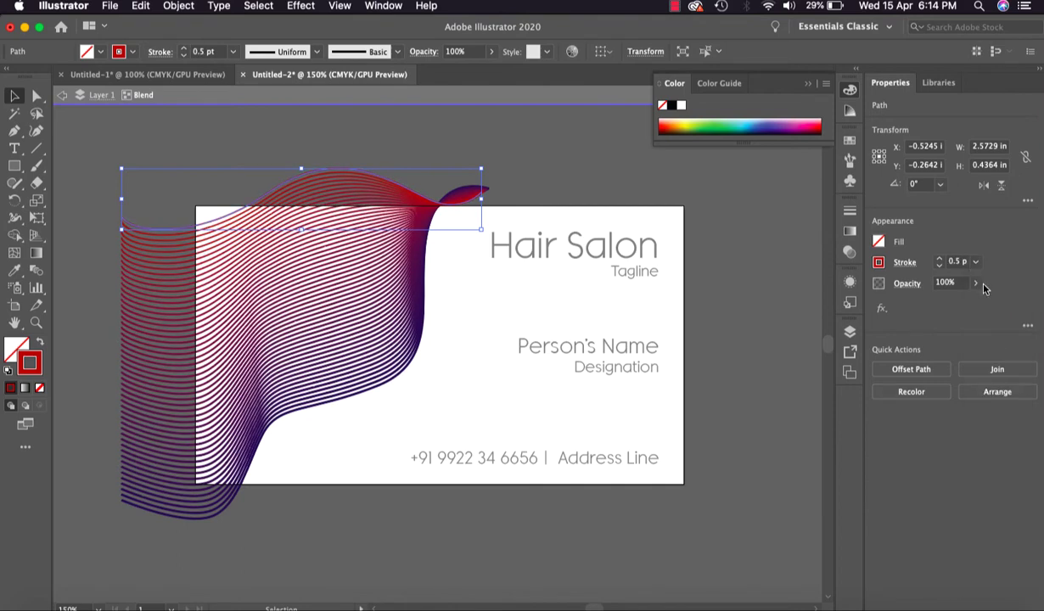
{"action": "left_click", "coordinate": [940, 266]}
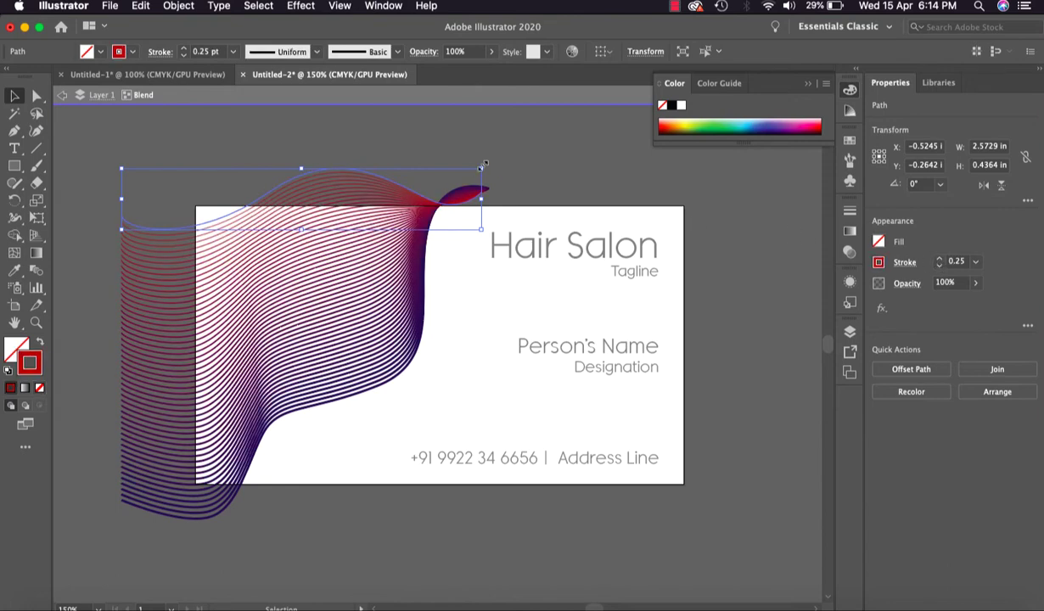
Tilt, widen and heighten the spine, rotate it again, and shift the wave left
{"action": "left_click_drag", "start_coordinate": [485, 164], "coordinate": [499, 186]}
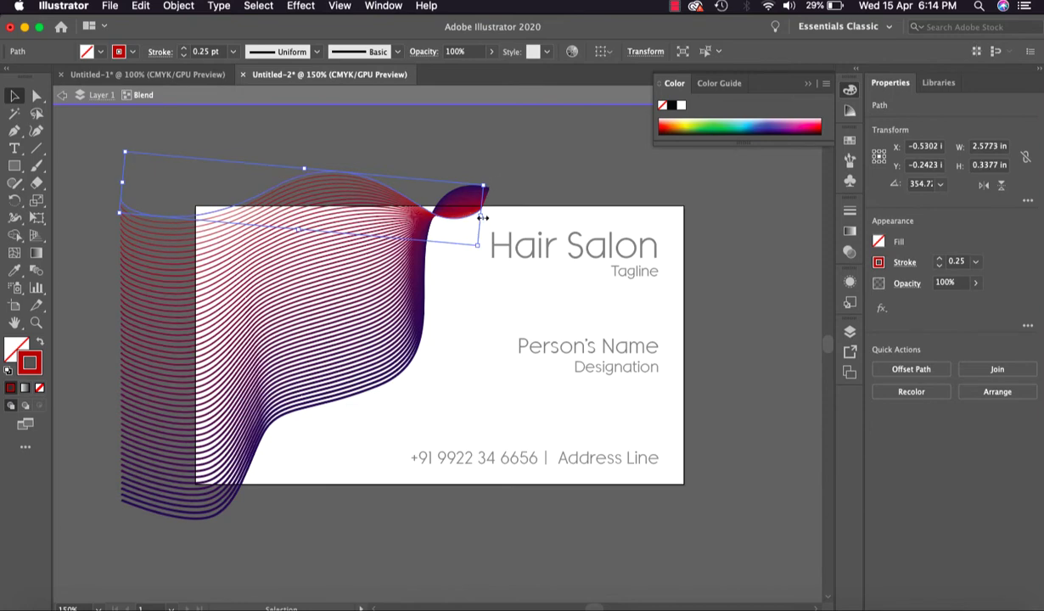
{"action": "left_click_drag", "start_coordinate": [482, 218], "coordinate": [515, 216]}
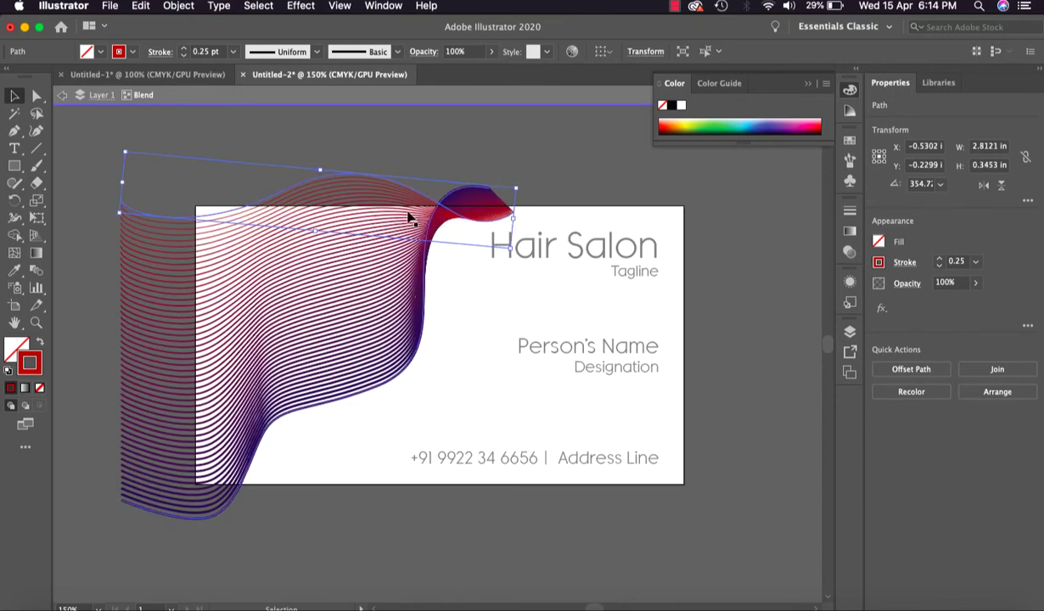
{"action": "left_click_drag", "start_coordinate": [120, 212], "coordinate": [116, 236]}
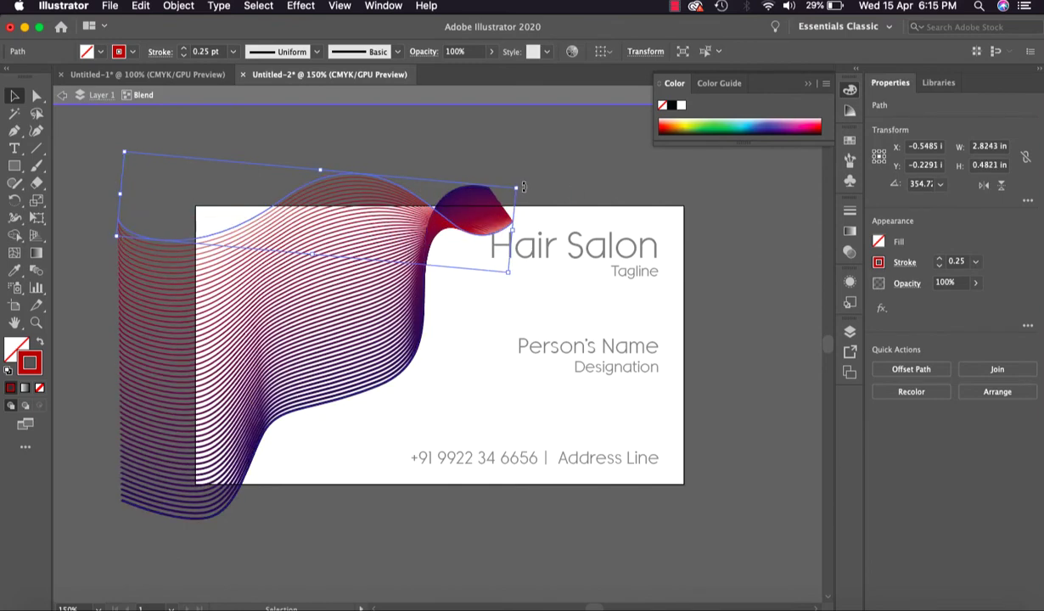
{"action": "left_click_drag", "start_coordinate": [524, 187], "coordinate": [499, 160]}
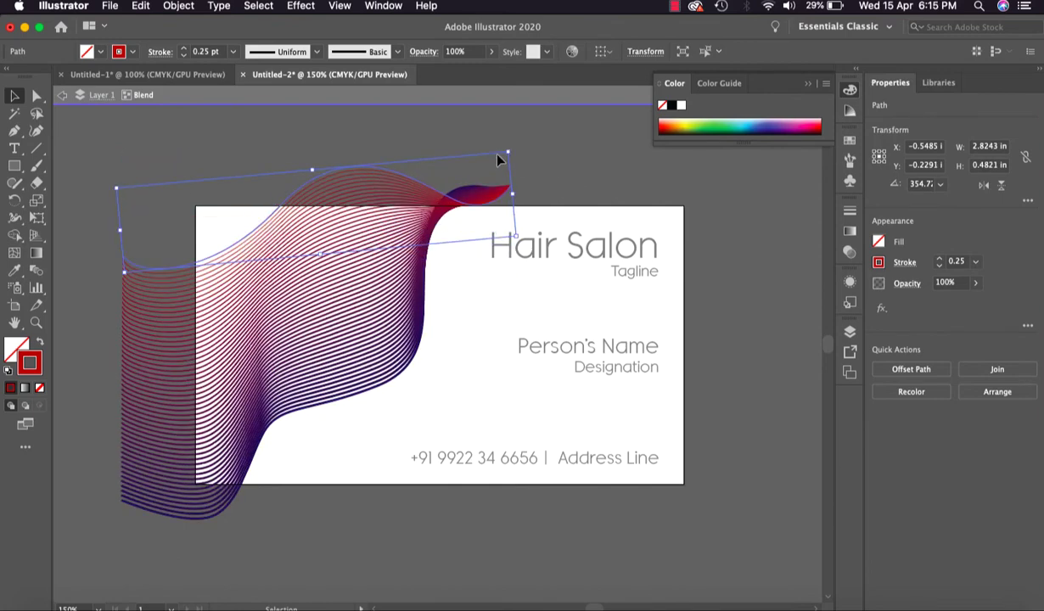
{"action": "left_click_drag", "start_coordinate": [281, 208], "coordinate": [259, 215]}
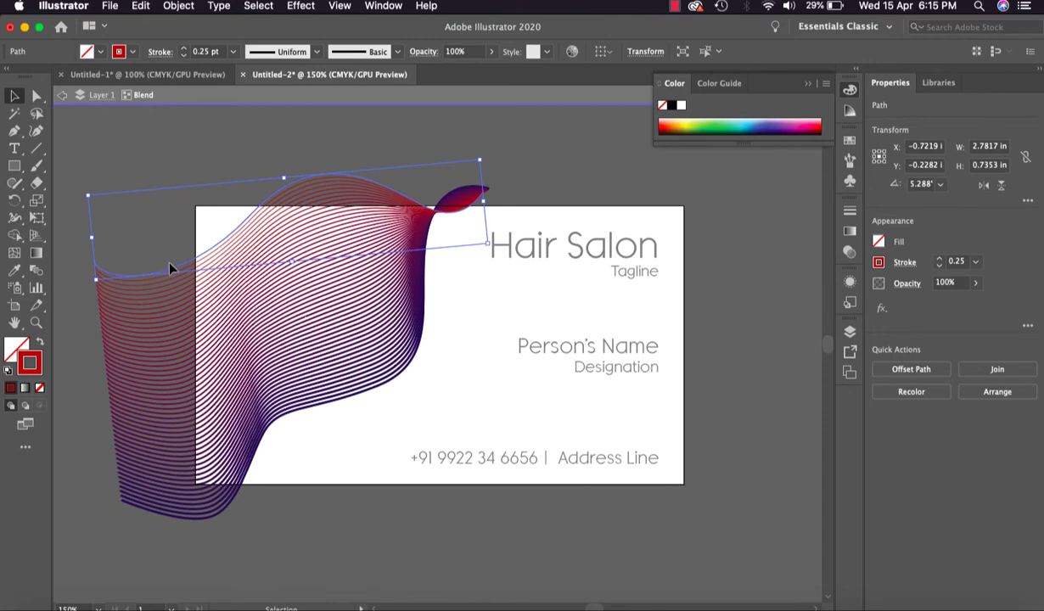
Reposition the blend, then scale its spine down and rotate it to about 11 degrees
{"action": "left_click", "coordinate": [251, 138]}
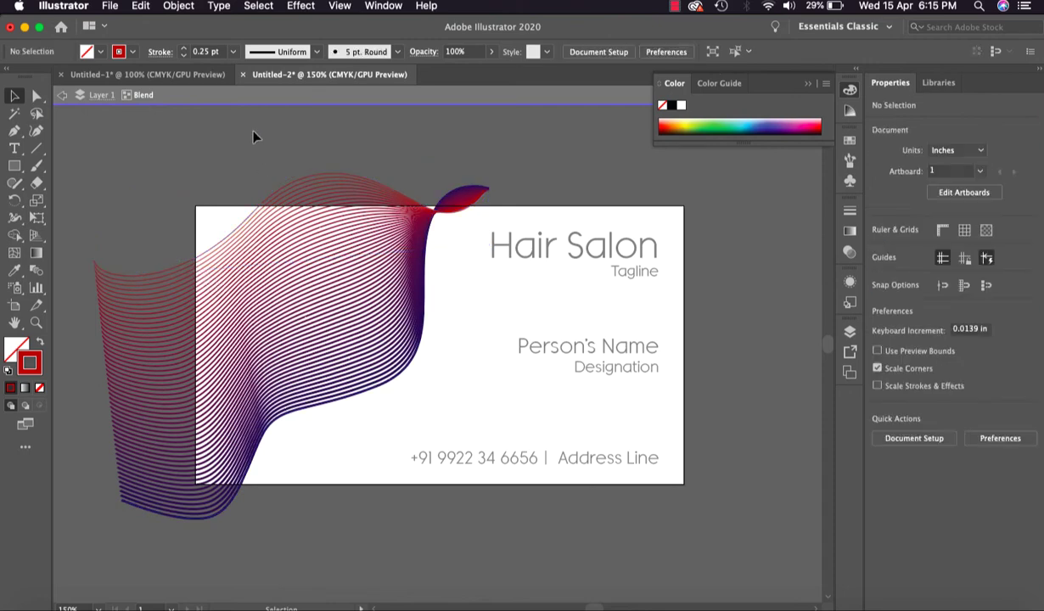
{"action": "mouse_move", "coordinate": [412, 256]}
{"action": "left_mouse_down"}
{"action": "mouse_move", "coordinate": [384, 249]}
{"action": "mouse_move", "coordinate": [396, 266]}
{"action": "left_mouse_up"}
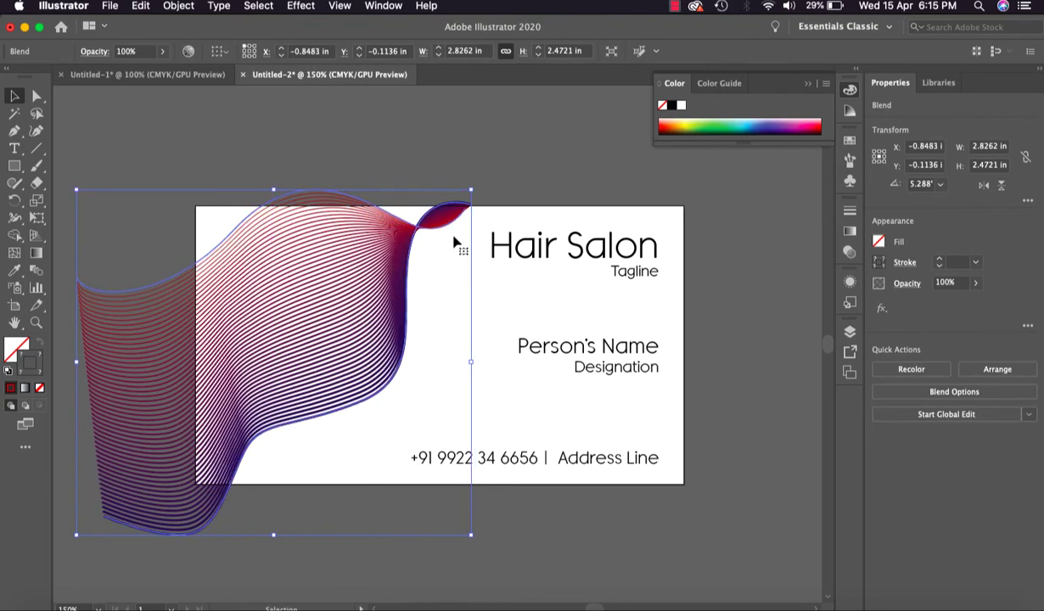
{"action": "double_click", "coordinate": [288, 199]}
{"action": "left_click", "coordinate": [289, 199]}
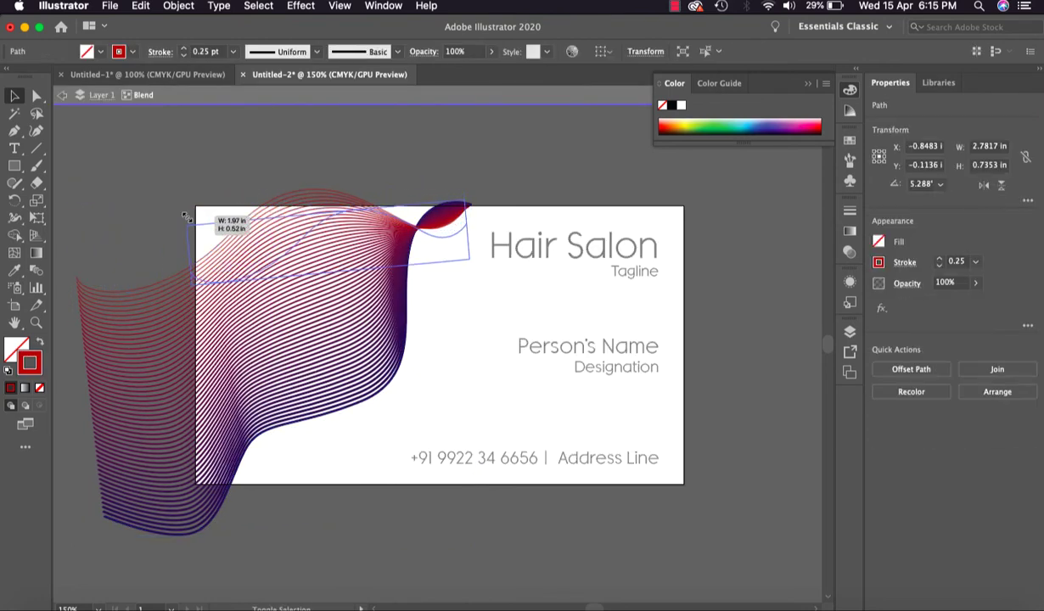
{"action": "left_click_drag", "start_coordinate": [69, 210], "coordinate": [187, 226]}
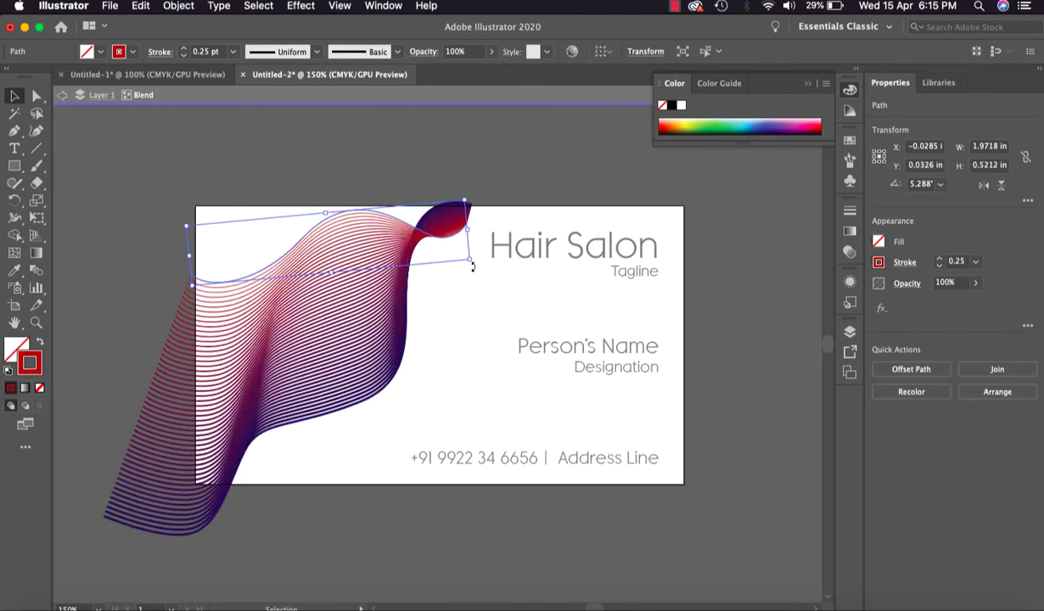
{"action": "left_click_drag", "start_coordinate": [472, 266], "coordinate": [477, 248]}
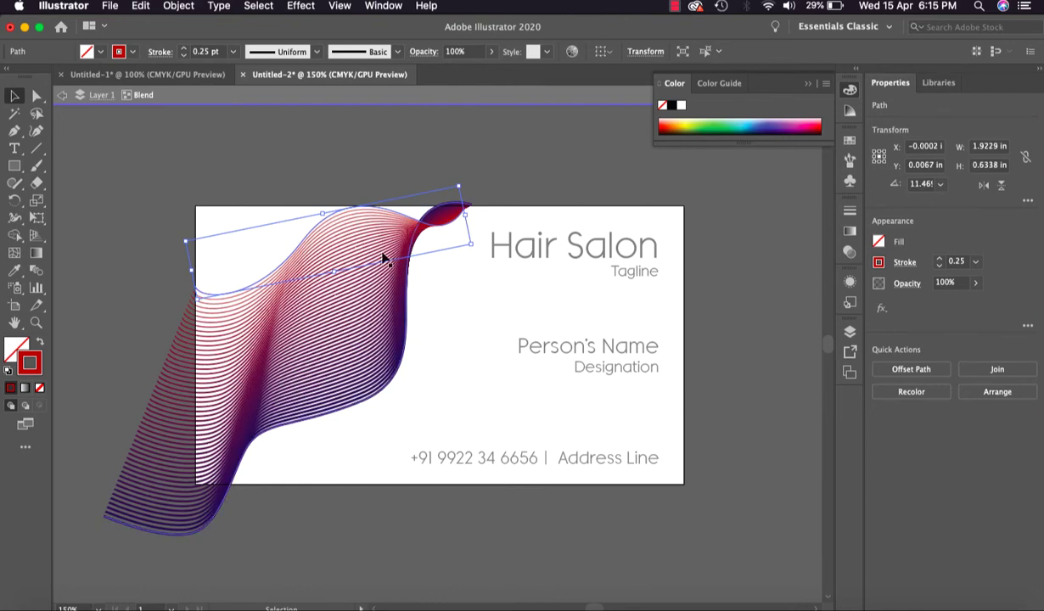
Rotate the spine to about 18 degrees and nudge the wave into place
{"action": "left_click_drag", "start_coordinate": [317, 229], "coordinate": [318, 239]}
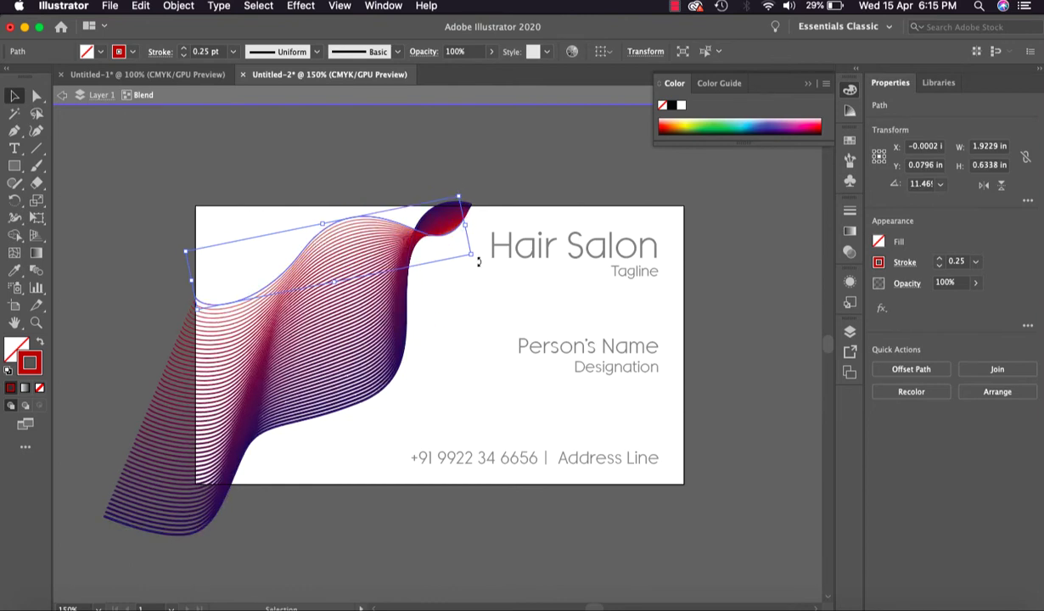
{"action": "left_click_drag", "start_coordinate": [479, 263], "coordinate": [475, 247]}
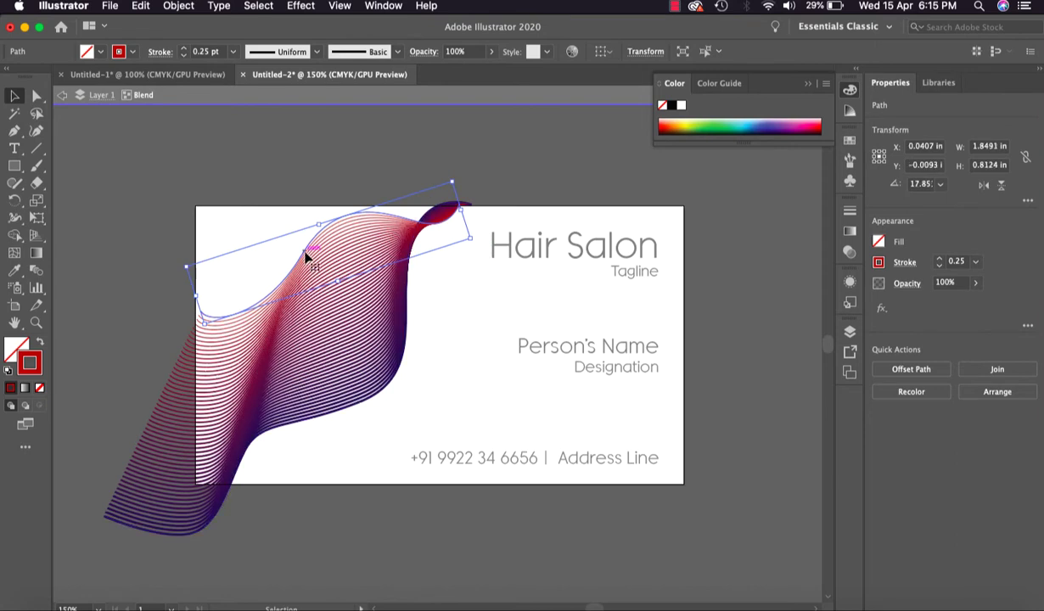
{"action": "left_click_drag", "start_coordinate": [307, 257], "coordinate": [321, 280]}
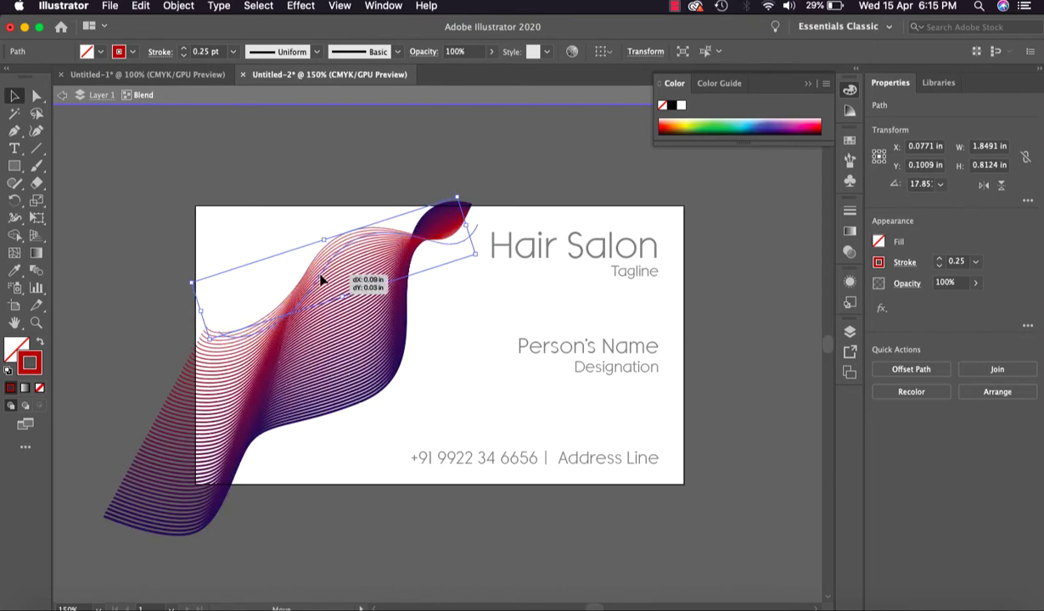
{"action": "left_click_drag", "start_coordinate": [322, 280], "coordinate": [316, 259]}
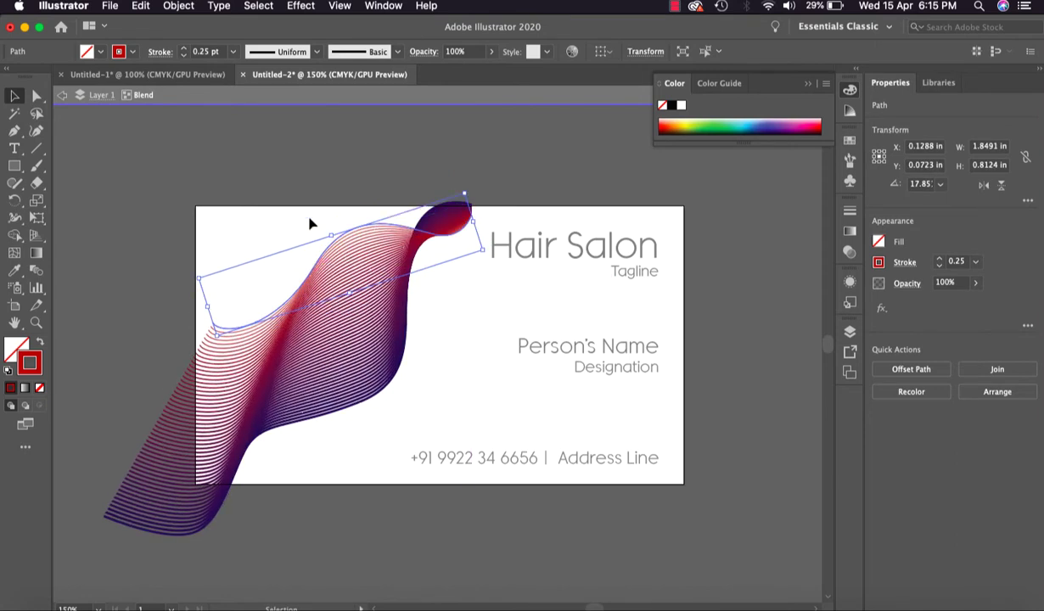
{"action": "left_click", "coordinate": [310, 174]}
{"action": "double_click", "coordinate": [444, 161]}
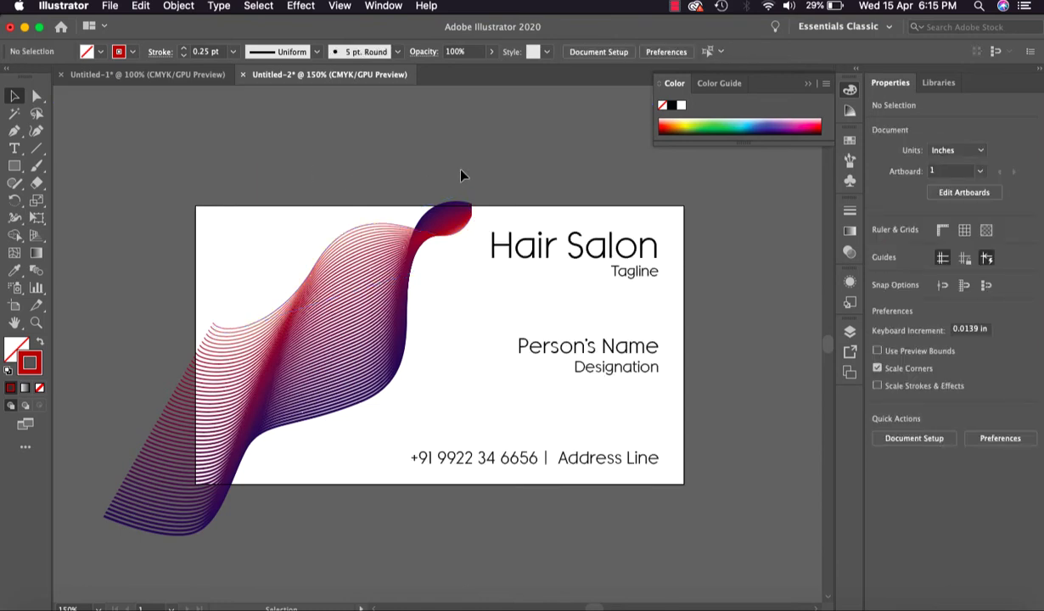
With Direct Selection, pull the spine's top anchor into a pointed tip and adjust its curve
{"action": "double_click", "coordinate": [466, 228]}
{"action": "left_click", "coordinate": [464, 231]}
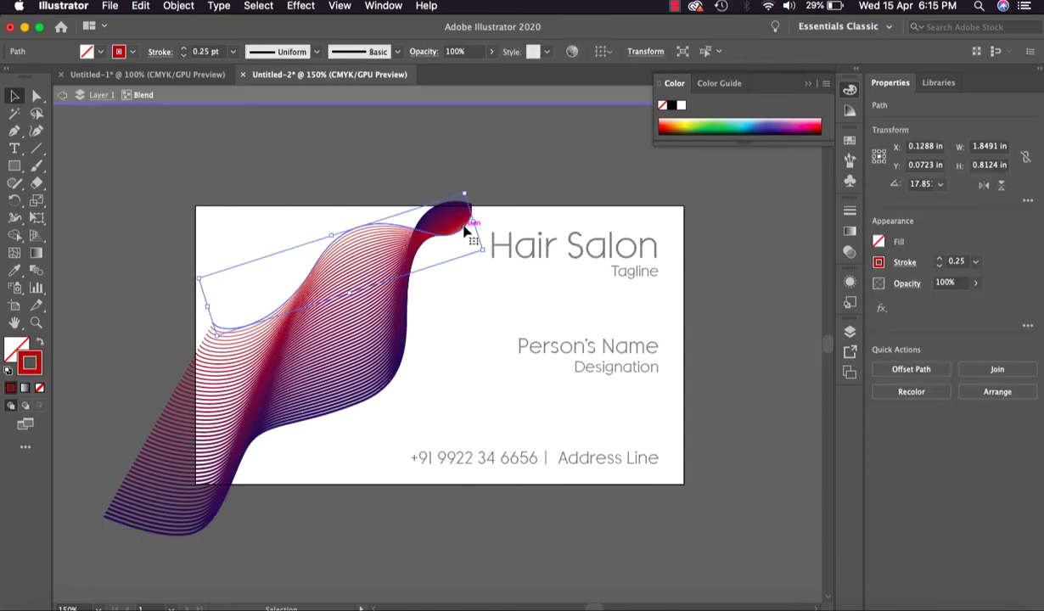
{"action": "left_click", "coordinate": [36, 98]}
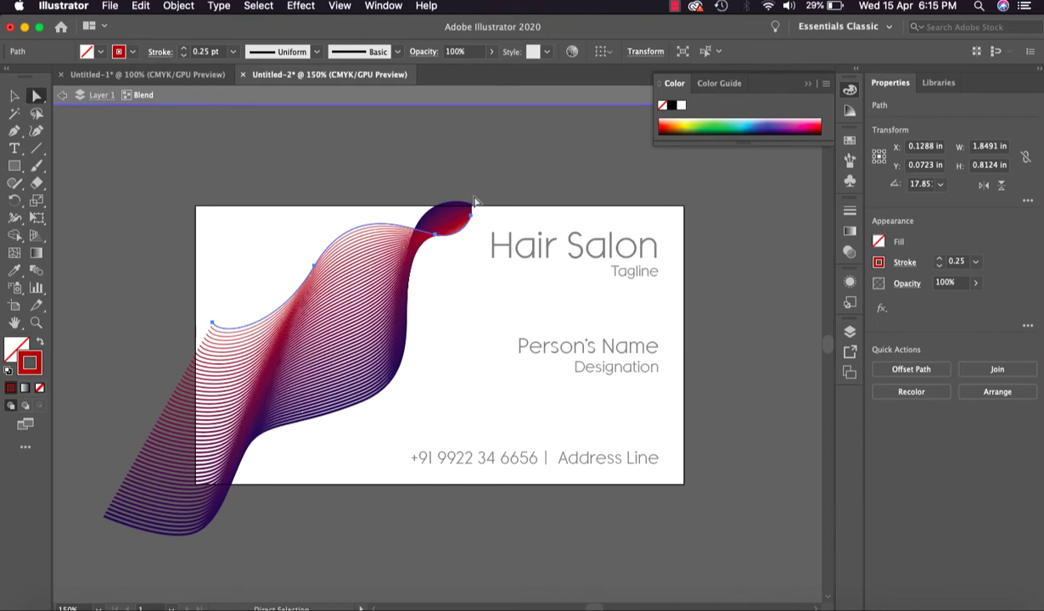
{"action": "mouse_move", "coordinate": [474, 202]}
{"action": "left_mouse_down"}
{"action": "mouse_move", "coordinate": [478, 213]}
{"action": "mouse_move", "coordinate": [473, 197]}
{"action": "left_mouse_up"}
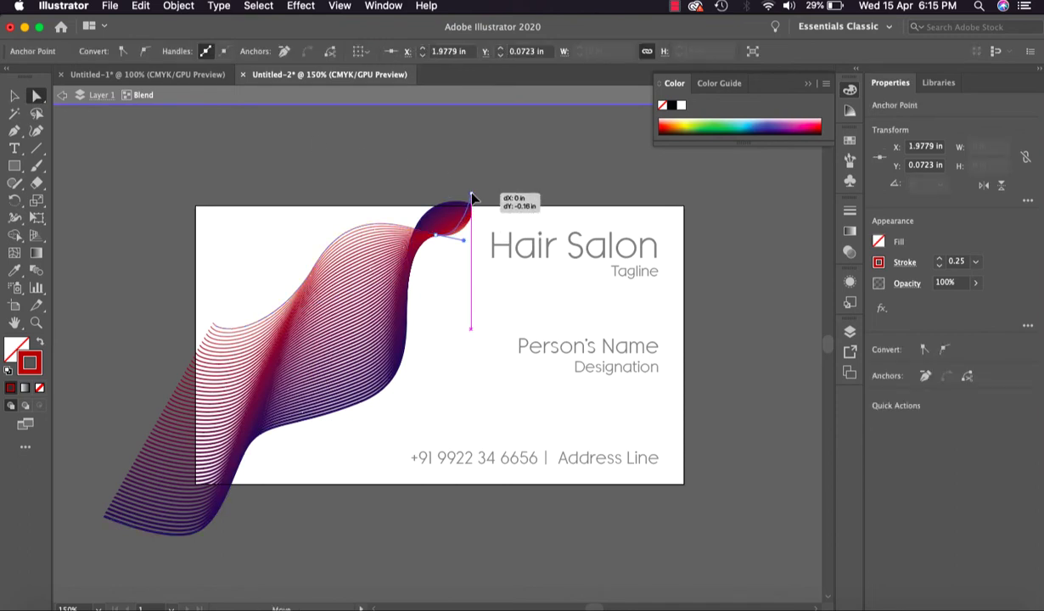
{"action": "left_click", "coordinate": [471, 246]}
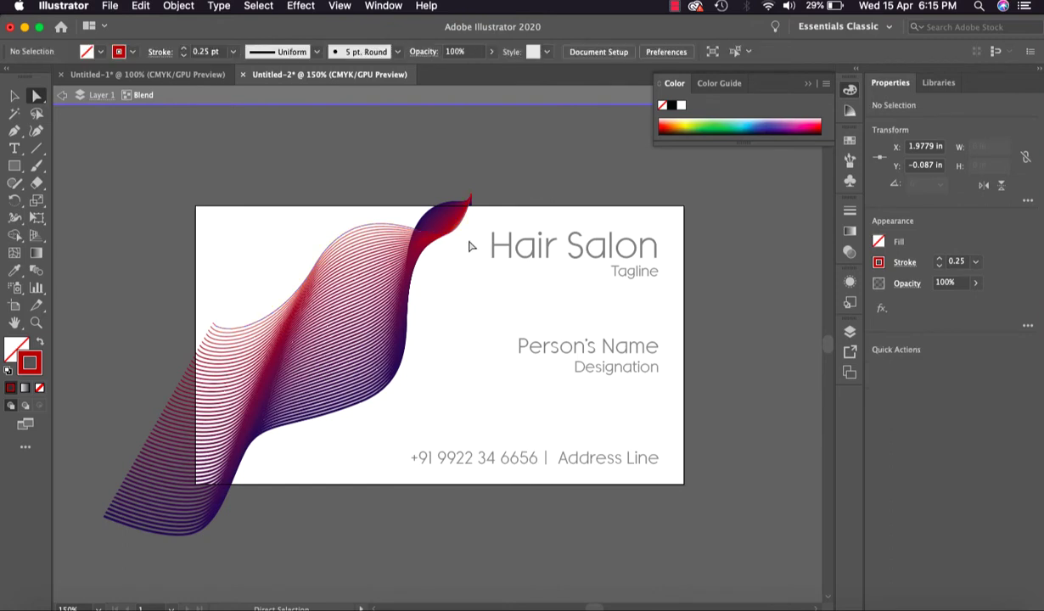
{"action": "left_click", "coordinate": [472, 197]}
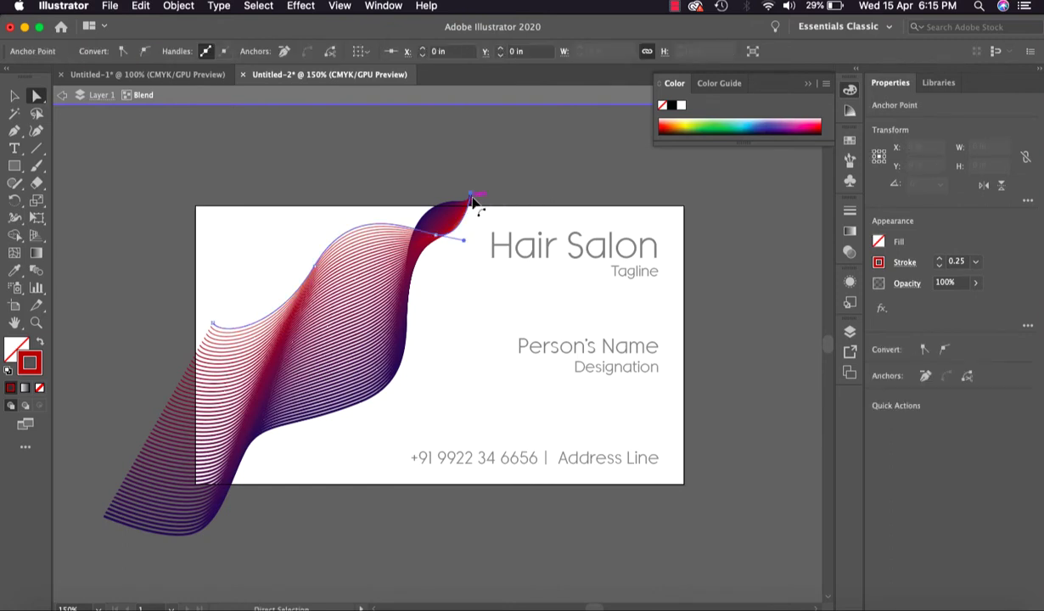
{"action": "mouse_move", "coordinate": [465, 246]}
{"action": "left_mouse_down"}
{"action": "mouse_move", "coordinate": [479, 239]}
{"action": "mouse_move", "coordinate": [471, 246]}
{"action": "left_mouse_up"}
{"action": "left_click", "coordinate": [14, 95]}
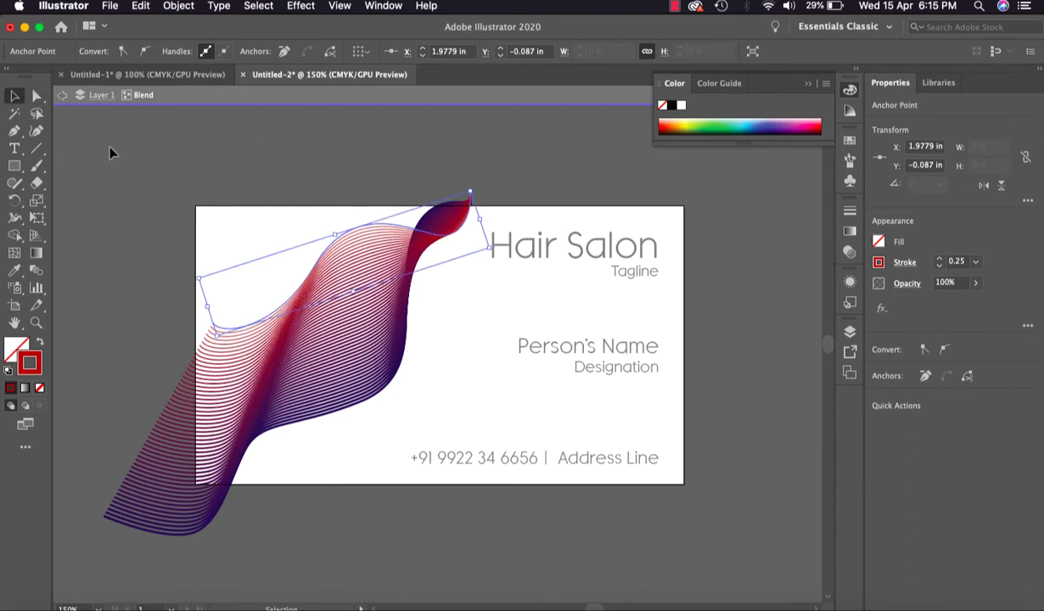
{"action": "left_click", "coordinate": [273, 175]}
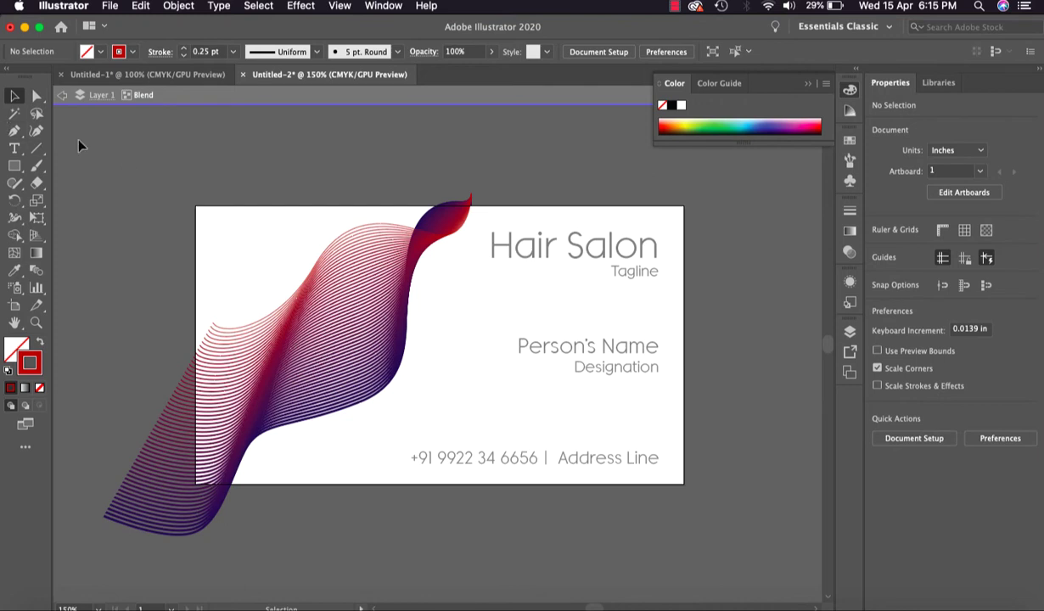
{"action": "double_click", "coordinate": [112, 144]}
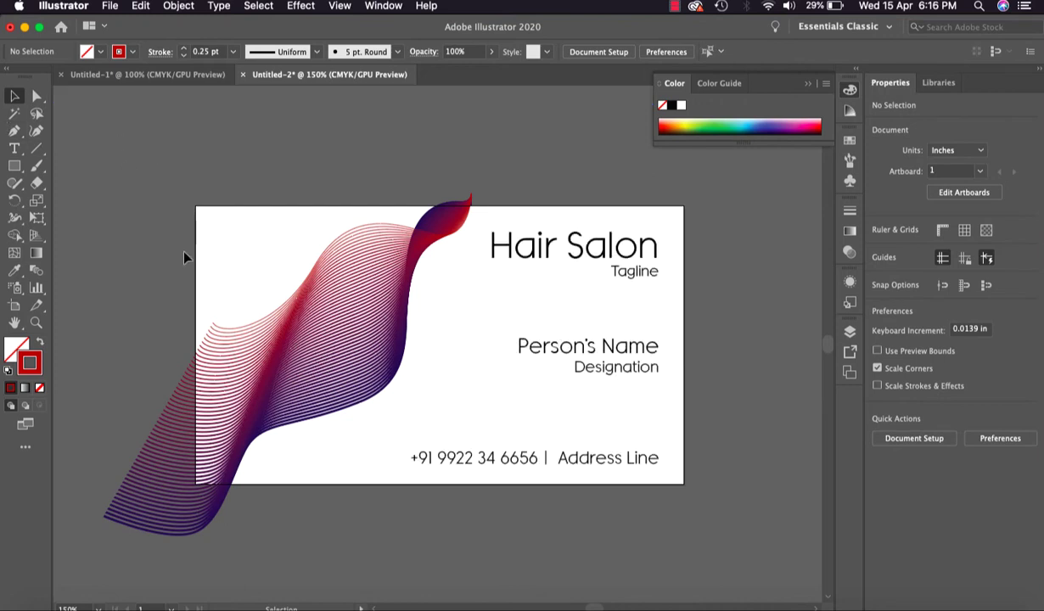
Drag the blend's left corner handles outward to about 2.89 × 2.69 in
{"action": "left_click", "coordinate": [217, 344]}
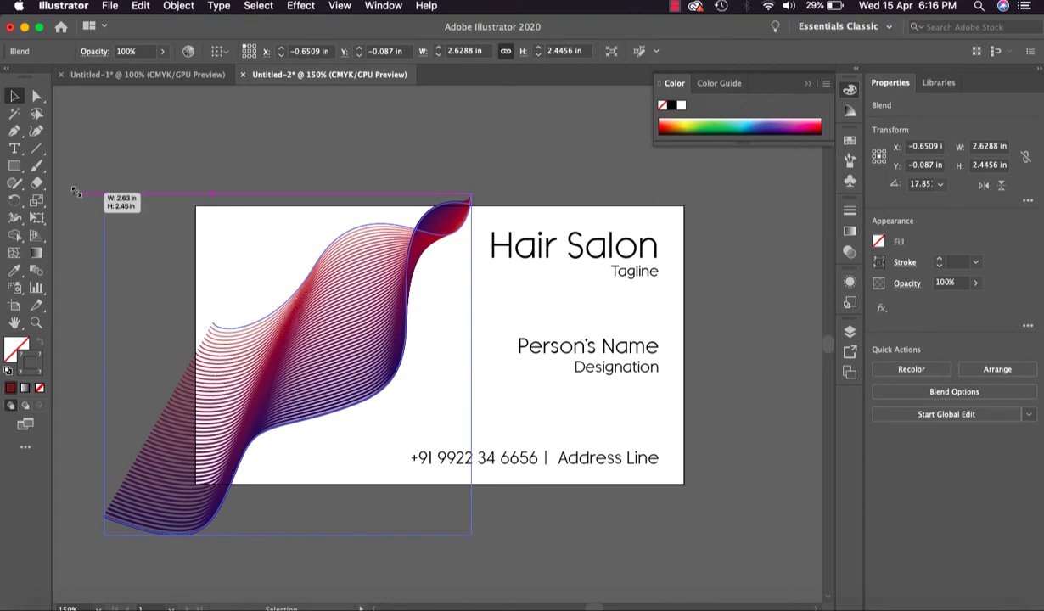
{"action": "left_click_drag", "start_coordinate": [106, 192], "coordinate": [82, 189]}
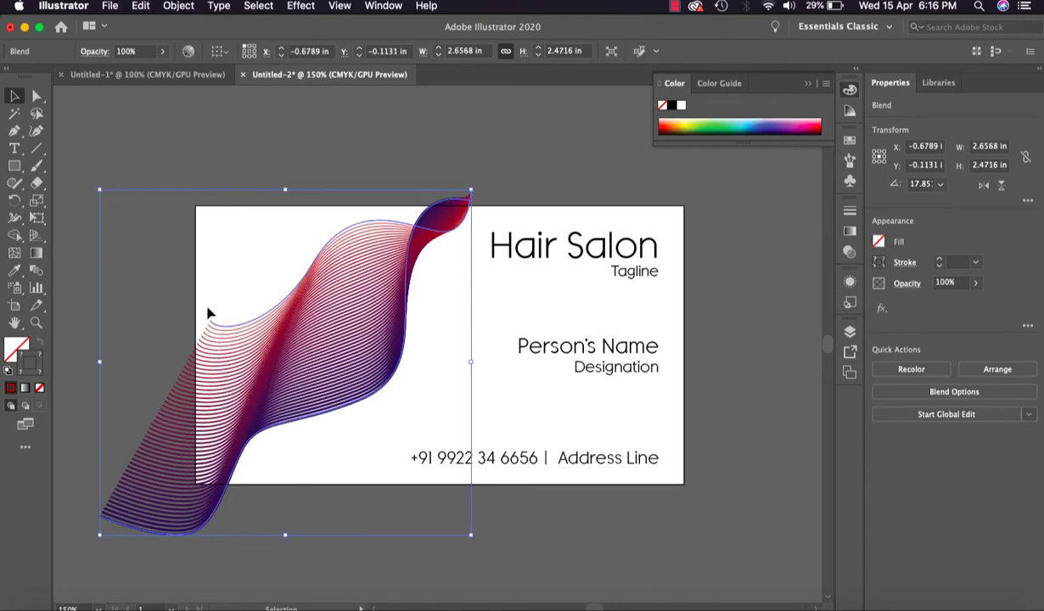
{"action": "mouse_move", "coordinate": [99, 193]}
{"action": "left_mouse_down"}
{"action": "mouse_move", "coordinate": [64, 172]}
{"action": "mouse_move", "coordinate": [76, 175]}
{"action": "left_mouse_up"}
{"action": "left_click_drag", "start_coordinate": [433, 354], "coordinate": [429, 364]}
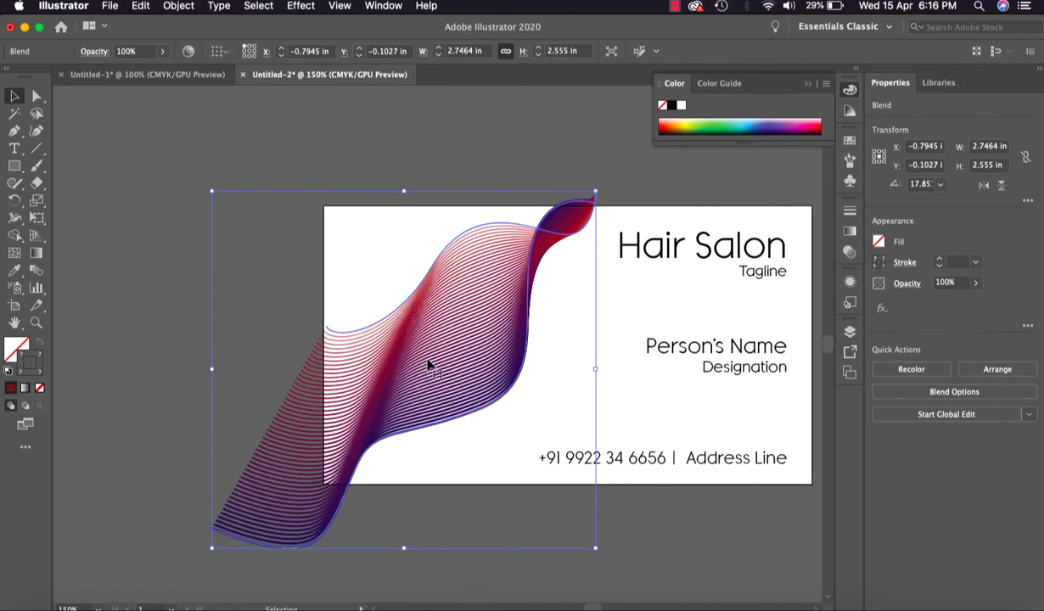
{"action": "left_click_drag", "start_coordinate": [212, 549], "coordinate": [192, 568]}
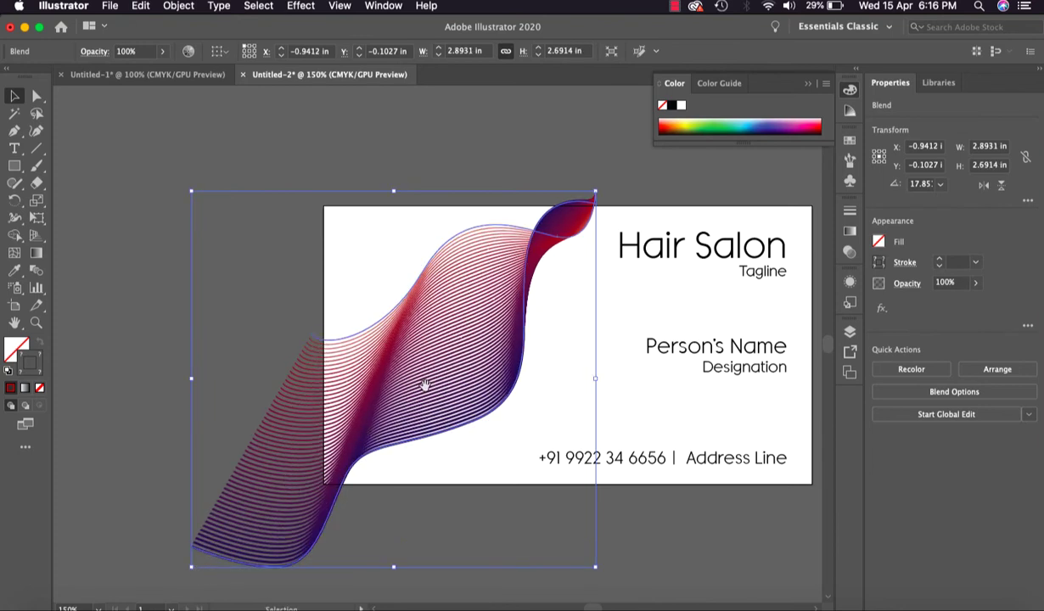
{"action": "scroll", "coordinate": [291, 338], "scroll_direction": "right", "scroll_amount": 5}
Deselect, pan the card into view and set the stroke colour to None
{"action": "left_click", "coordinate": [249, 194]}
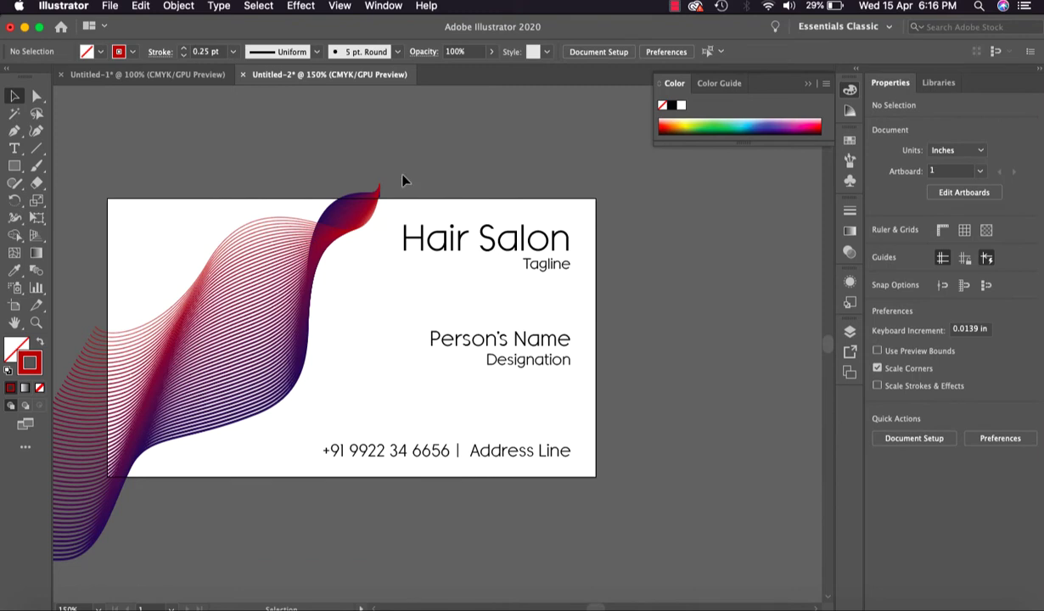
{"action": "left_click_drag", "start_coordinate": [224, 226], "coordinate": [320, 185]}
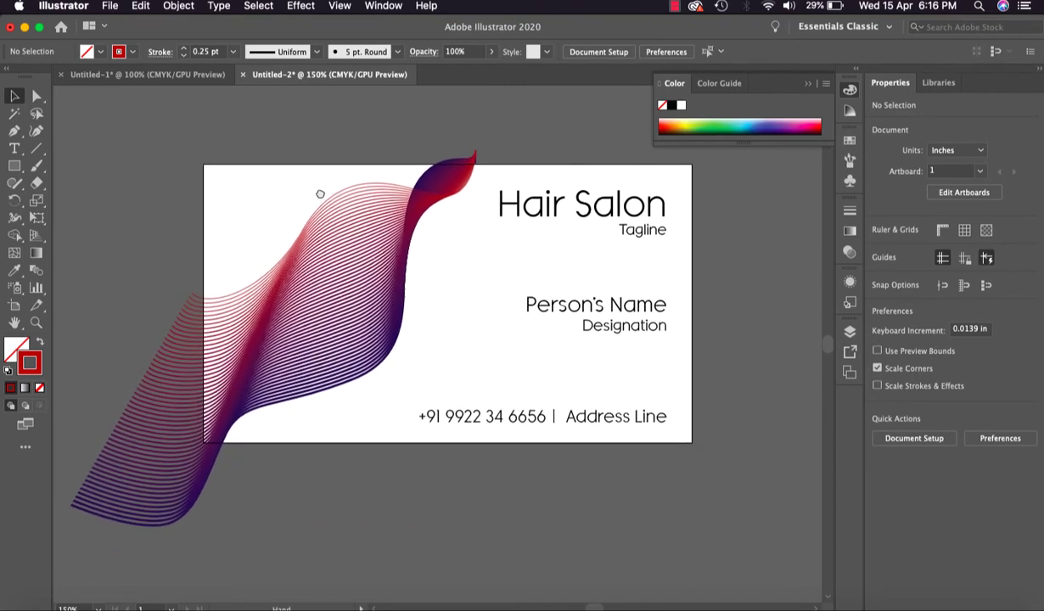
{"action": "left_click", "coordinate": [14, 167]}
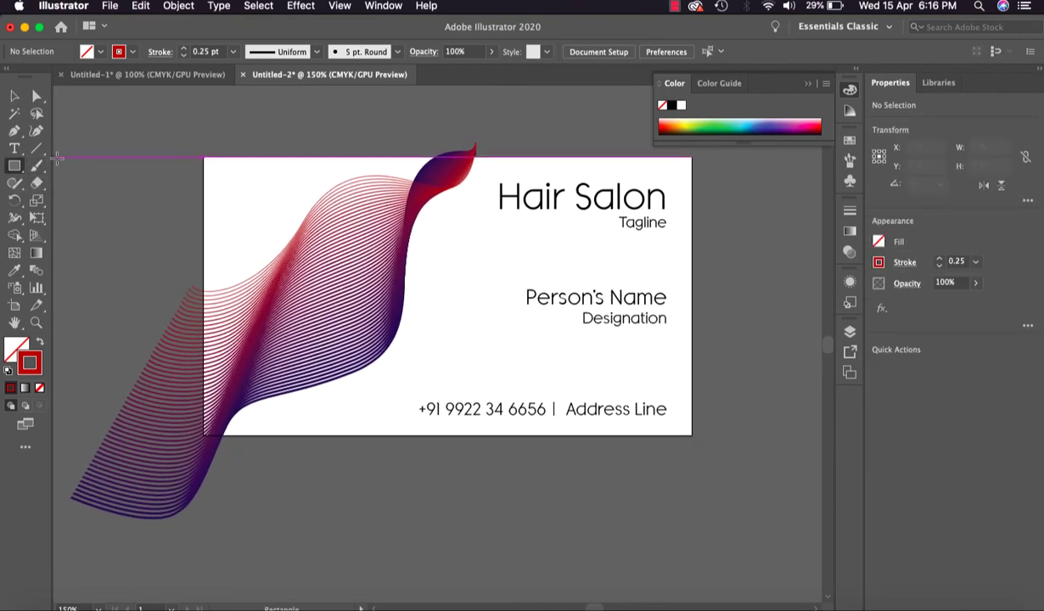
{"action": "key", "text": "i"}
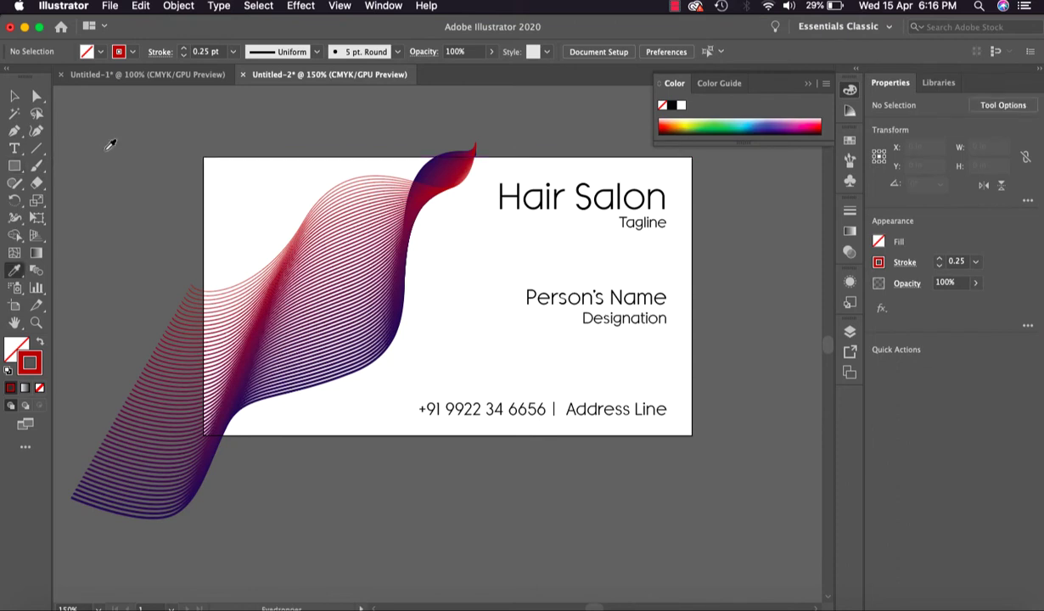
{"action": "key", "text": "shift+x"}
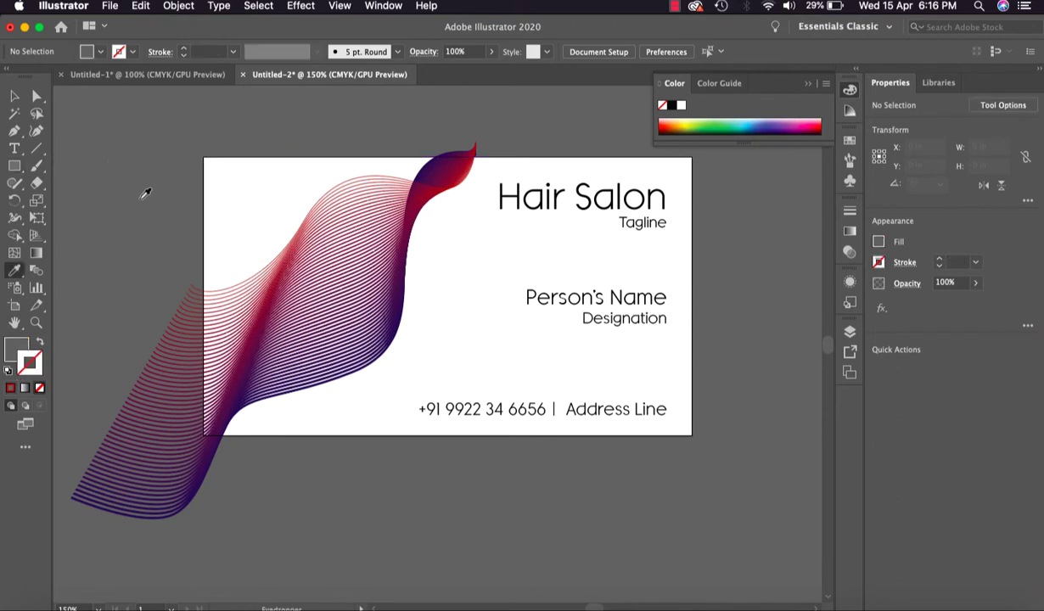
{"action": "left_click", "coordinate": [14, 166]}
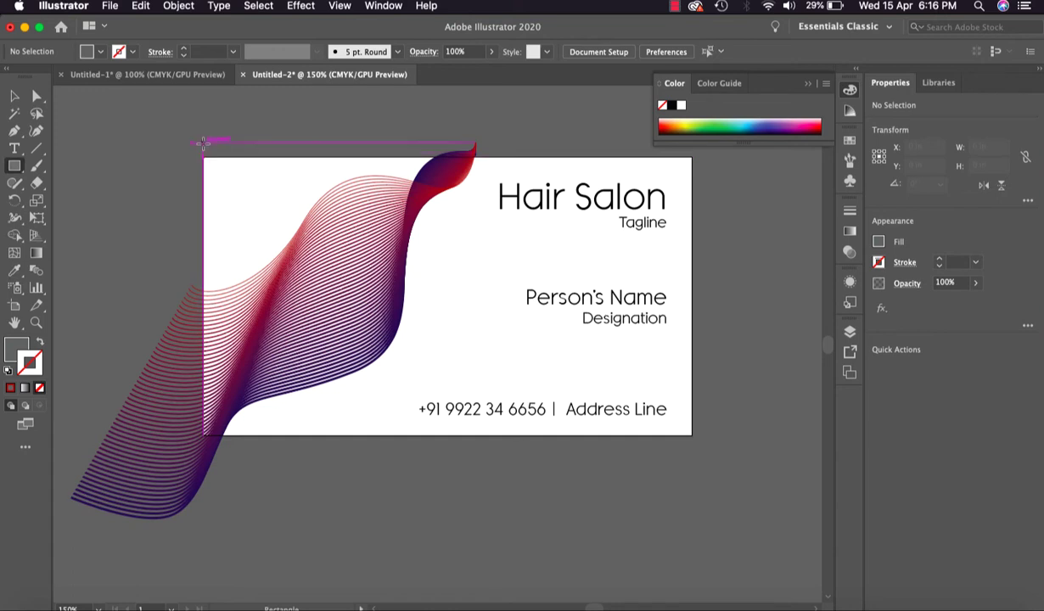
Sketch trial rectangles along the card's left edge, below it and above it
{"action": "left_click_drag", "start_coordinate": [202, 140], "coordinate": [158, 550]}
{"action": "left_click_drag", "start_coordinate": [485, 502], "coordinate": [257, 469]}
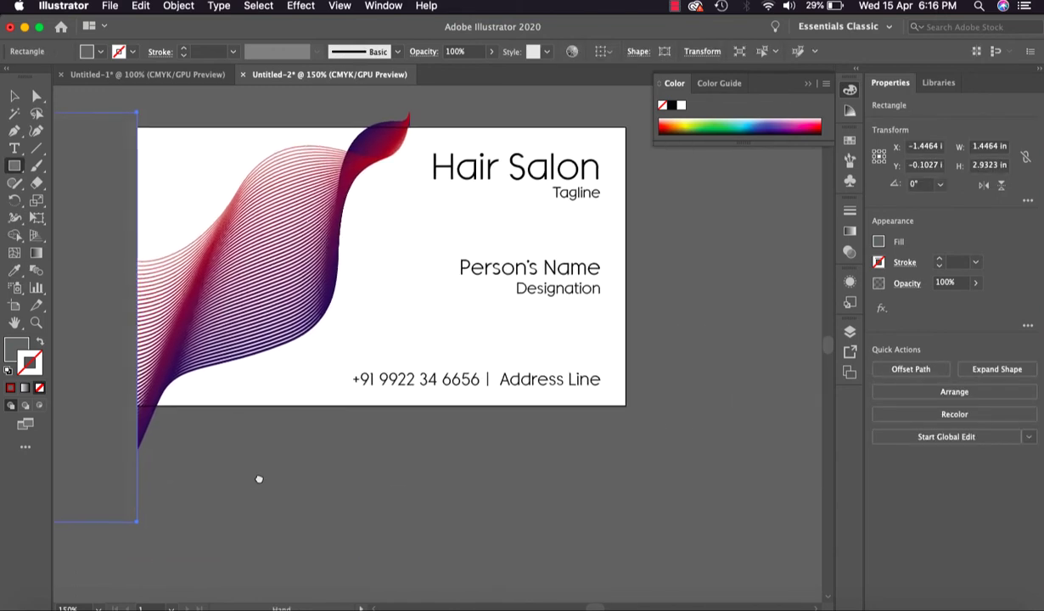
{"action": "left_click_drag", "start_coordinate": [611, 499], "coordinate": [68, 403]}
{"action": "scroll", "coordinate": [340, 365], "scroll_direction": "up", "scroll_amount": 5}
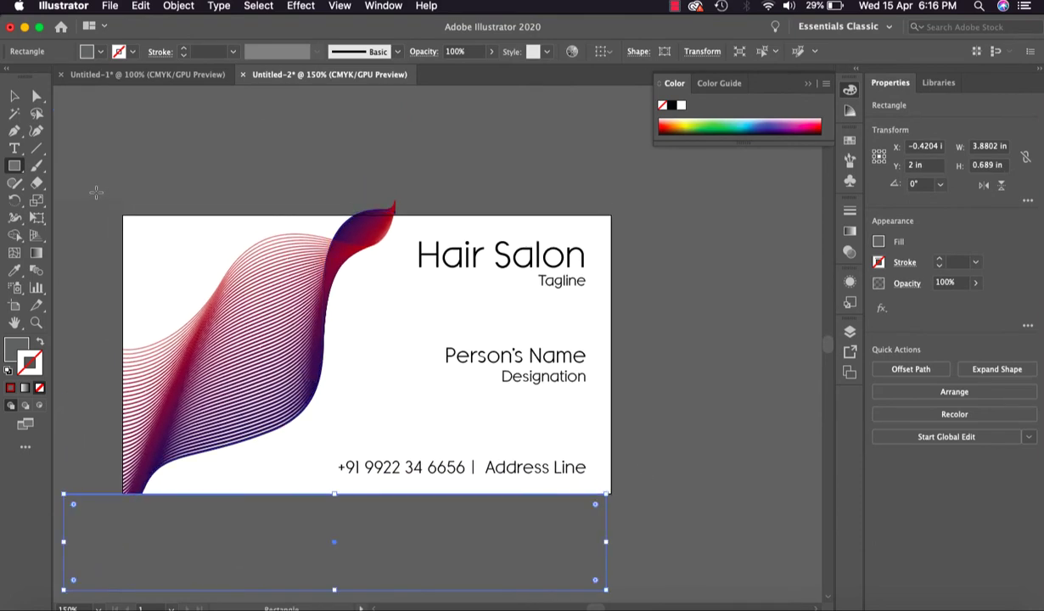
{"action": "left_click_drag", "start_coordinate": [104, 149], "coordinate": [622, 215]}
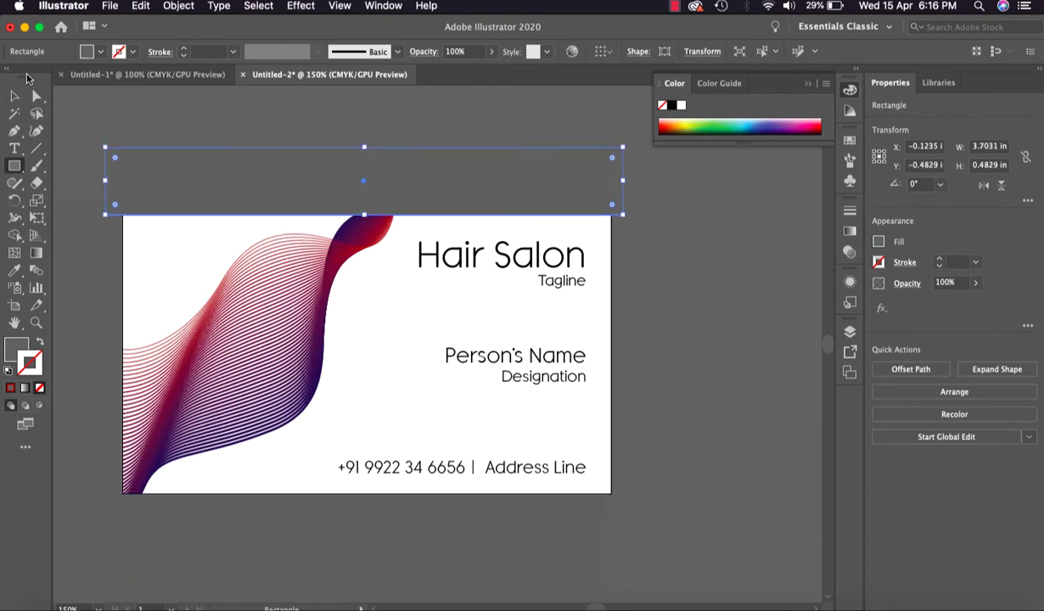
{"action": "left_click", "coordinate": [15, 95]}
{"action": "left_click", "coordinate": [691, 287]}
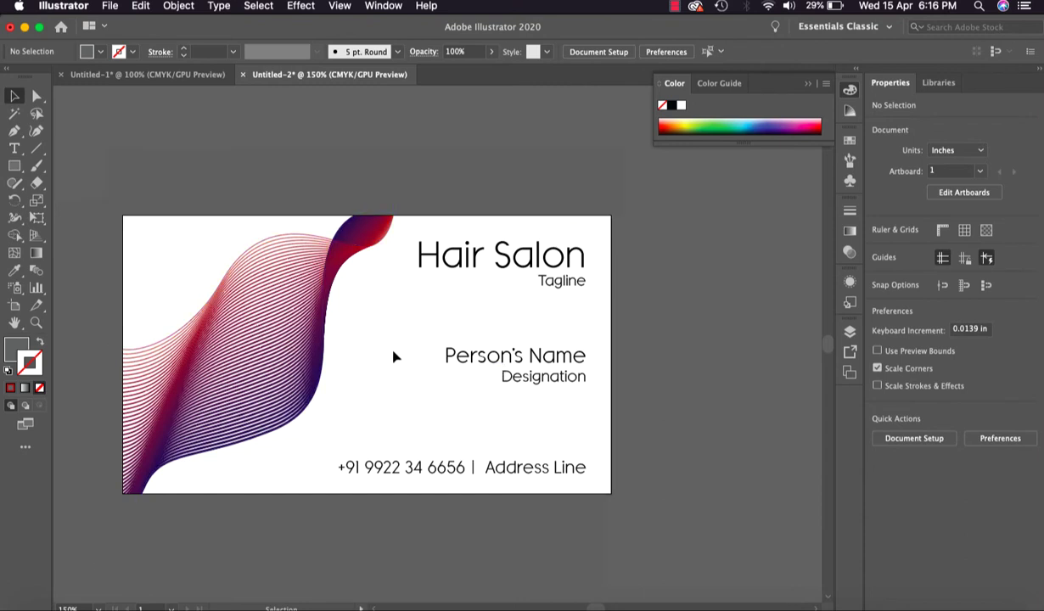
Draw a 3.5 × 2 in rectangle covering the whole card at X 0, Y 0
{"action": "left_click", "coordinate": [17, 167]}
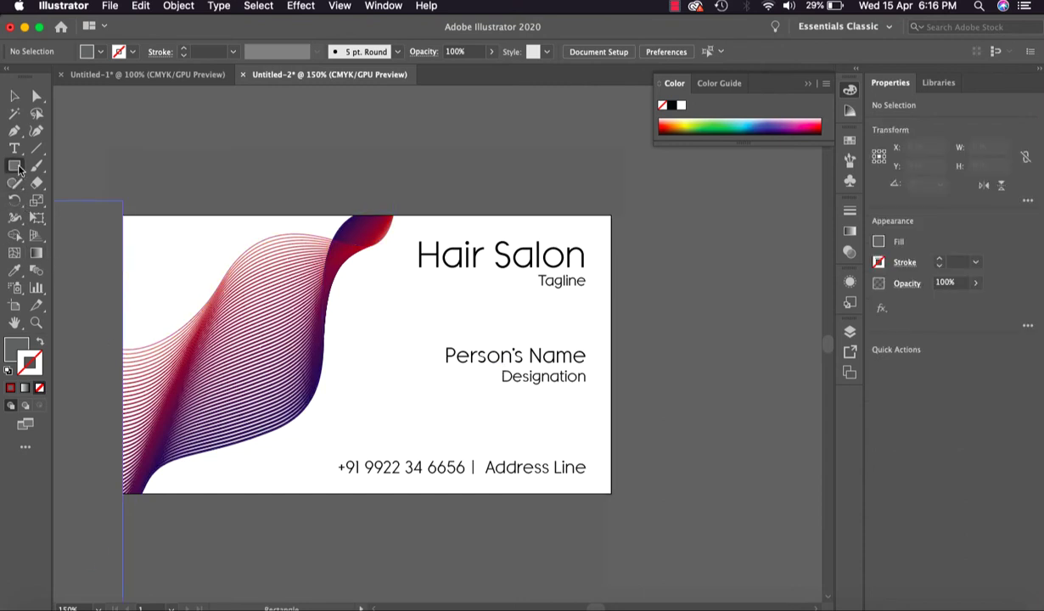
{"action": "mouse_move", "coordinate": [622, 150]}
{"action": "left_mouse_down"}
{"action": "mouse_move", "coordinate": [123, 214]}
{"action": "mouse_move", "coordinate": [610, 493]}
{"action": "left_mouse_up"}
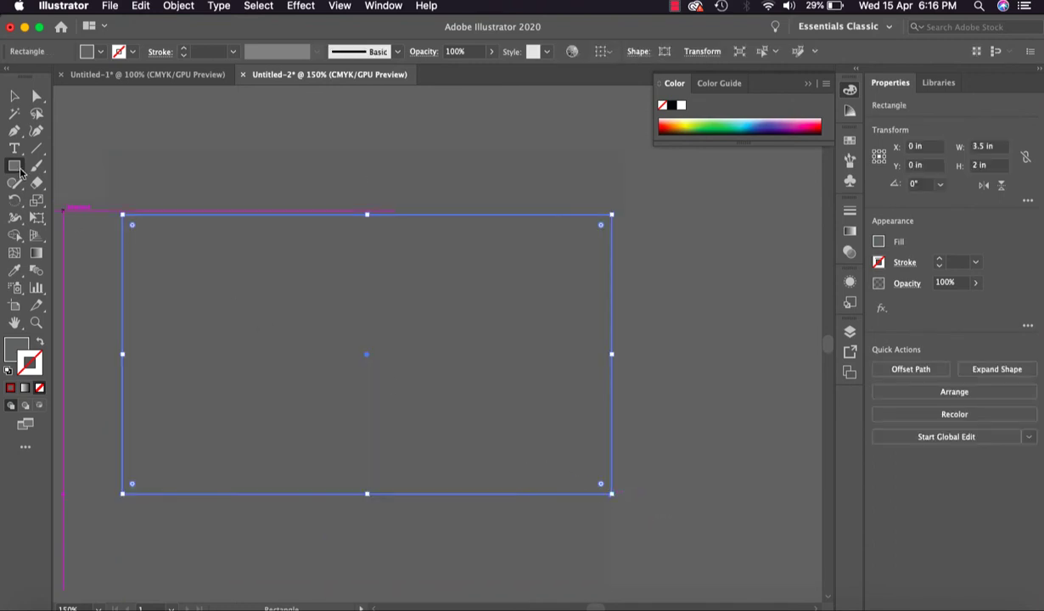
{"action": "left_click", "coordinate": [14, 98]}
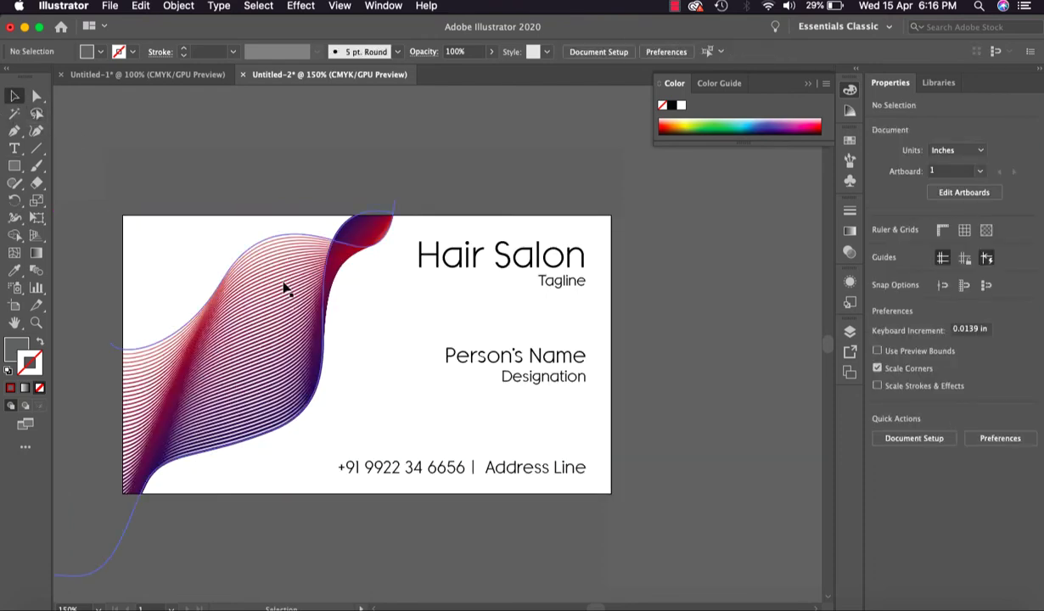
{"action": "left_click", "coordinate": [285, 288]}
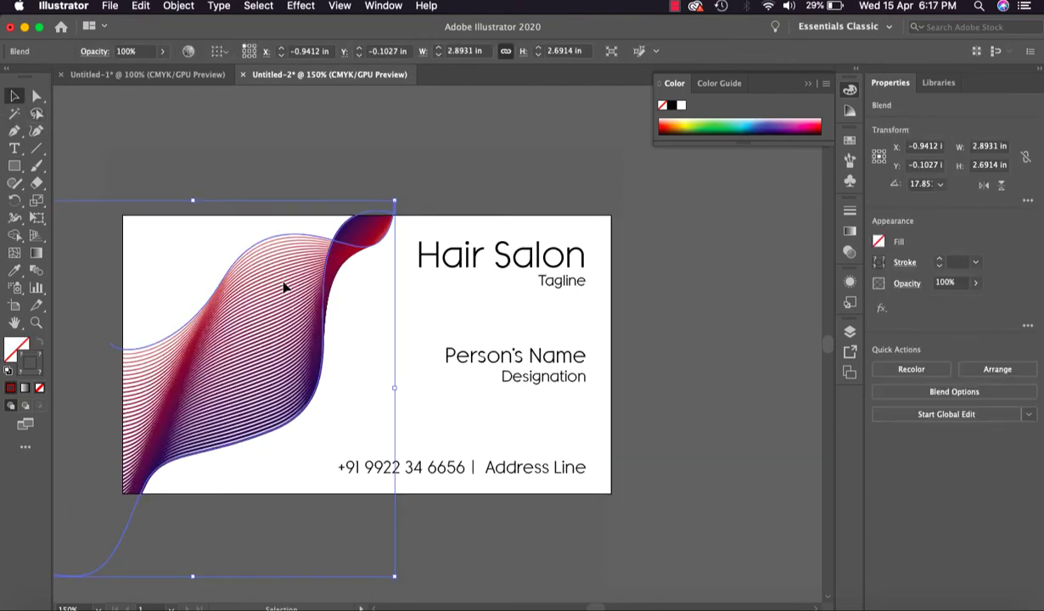
{"action": "left_click", "coordinate": [208, 239]}
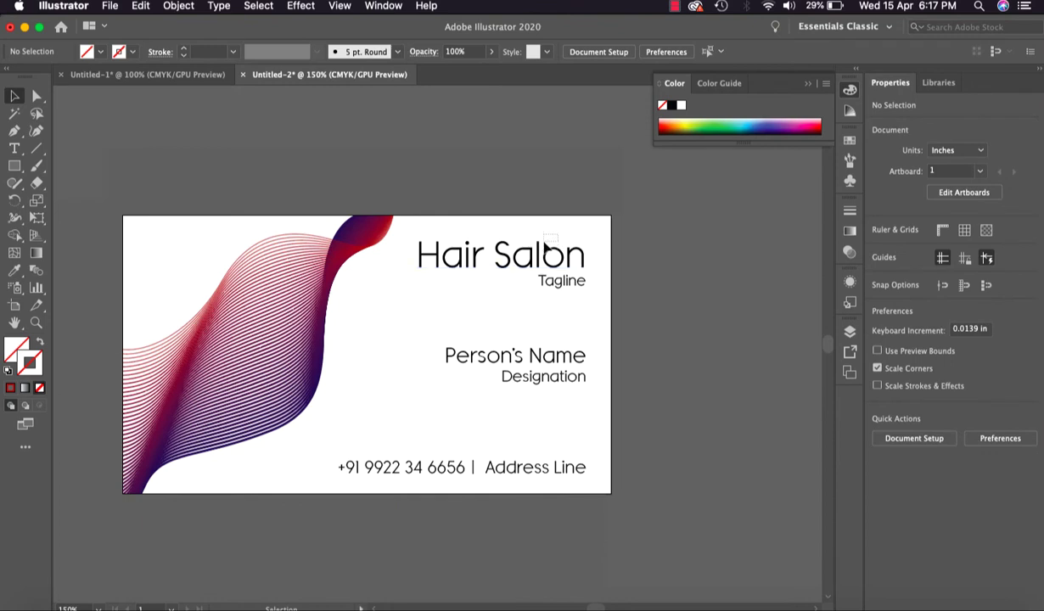
Select all and make a clipping mask (Cmd+7) to trim the blend to the card
{"action": "key", "text": "super+a"}
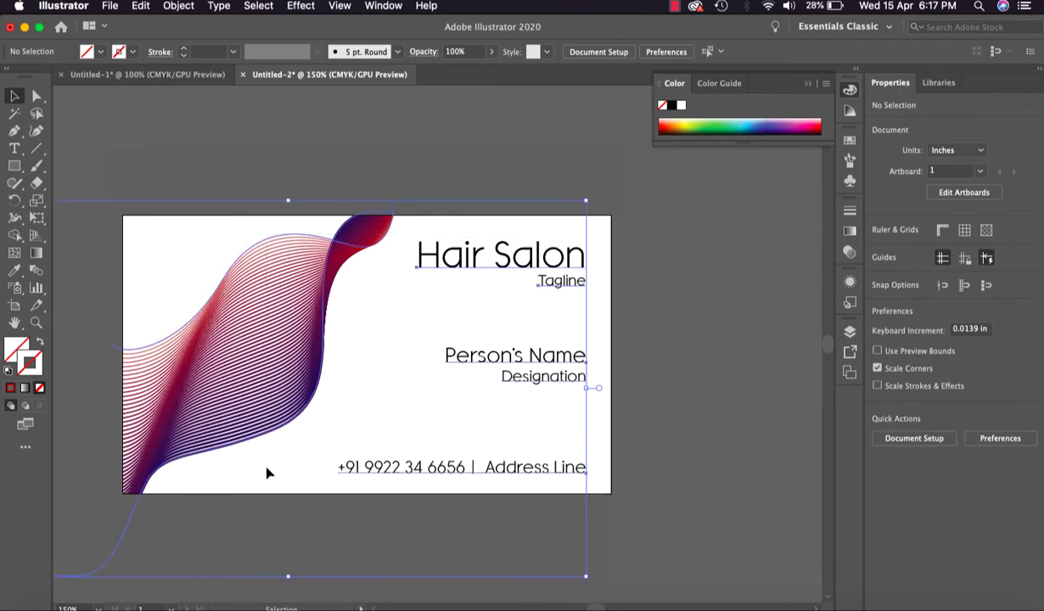
{"action": "key", "text": "a"}
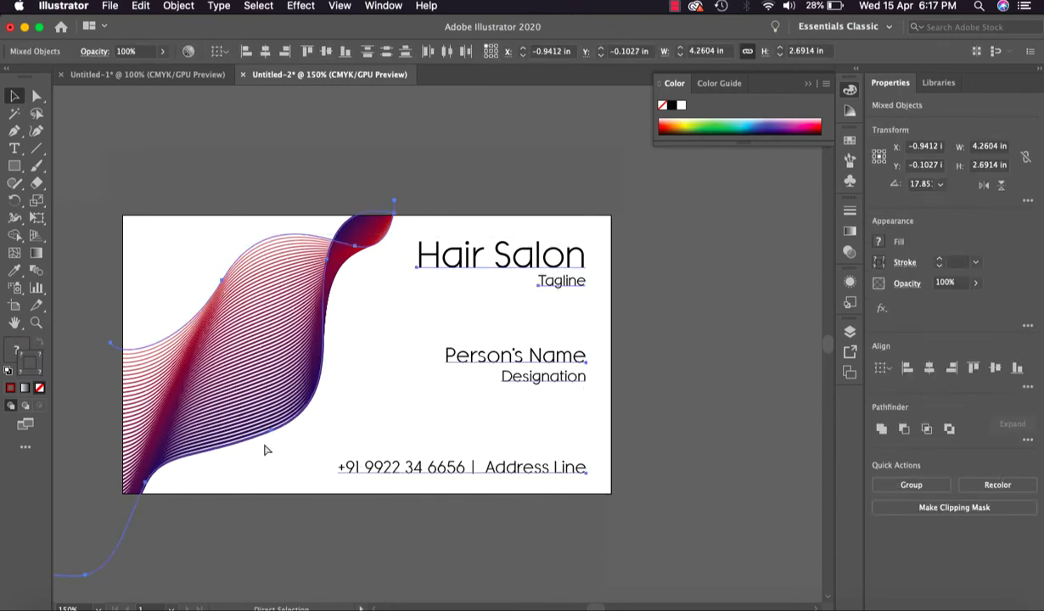
{"action": "key", "text": "super+7"}
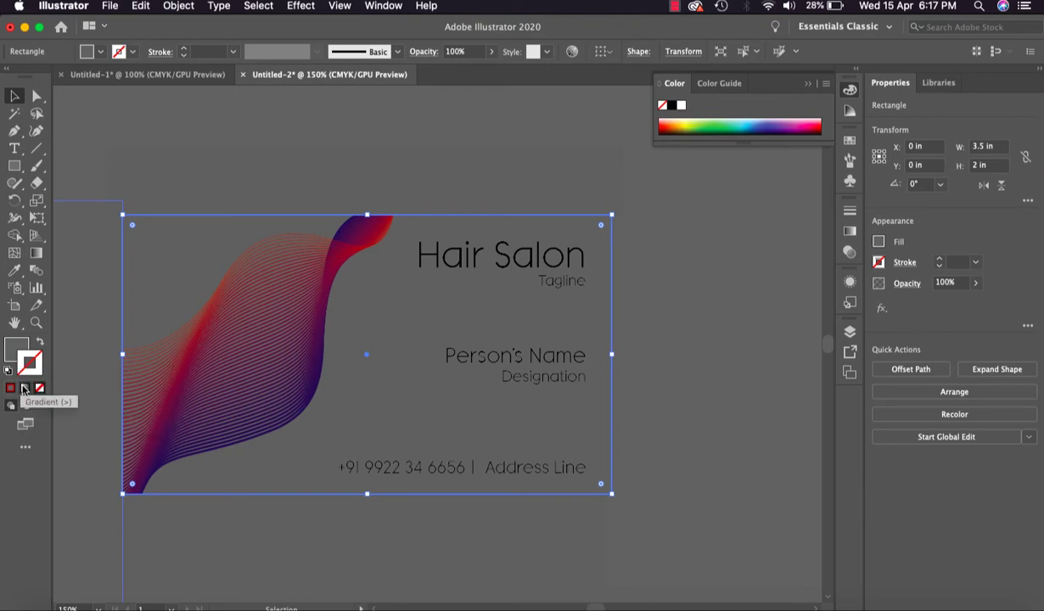
Fill the card rectangle with a gradient from the wave's red to its dark purple
{"action": "left_click", "coordinate": [14, 348]}
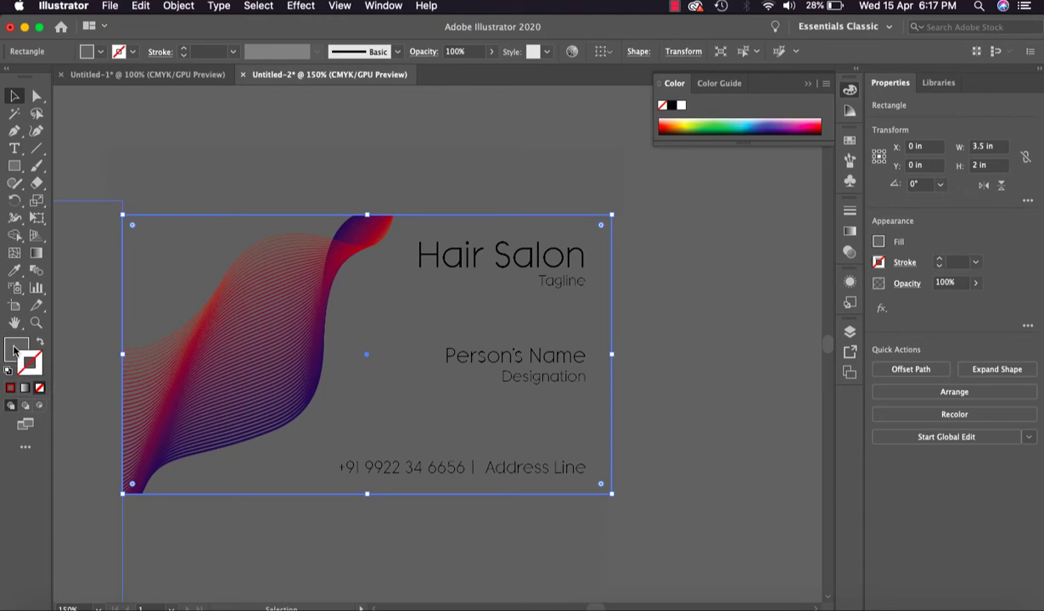
{"action": "left_click", "coordinate": [24, 389]}
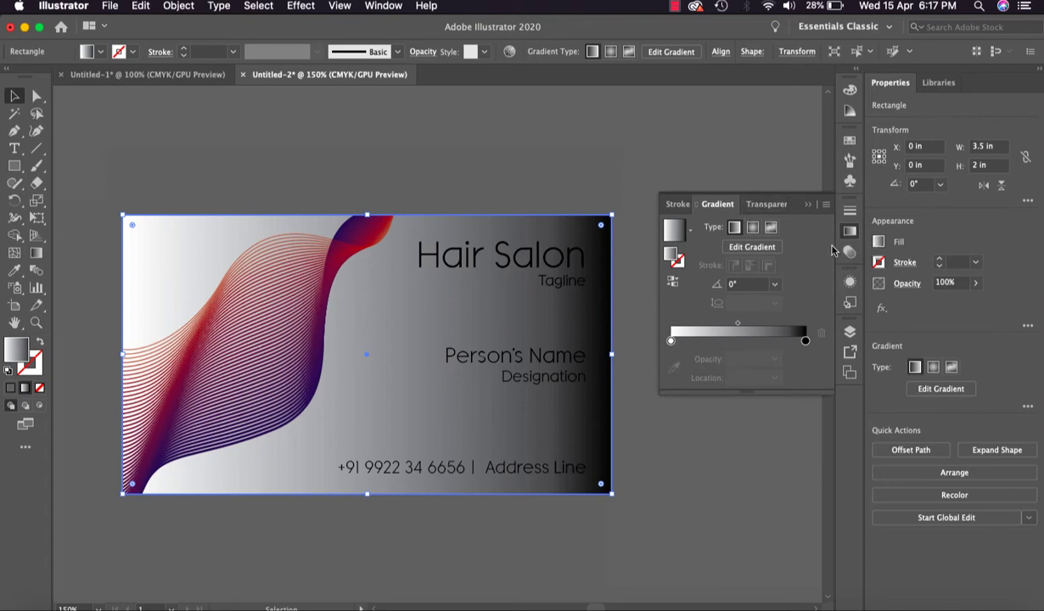
{"action": "left_click", "coordinate": [671, 341]}
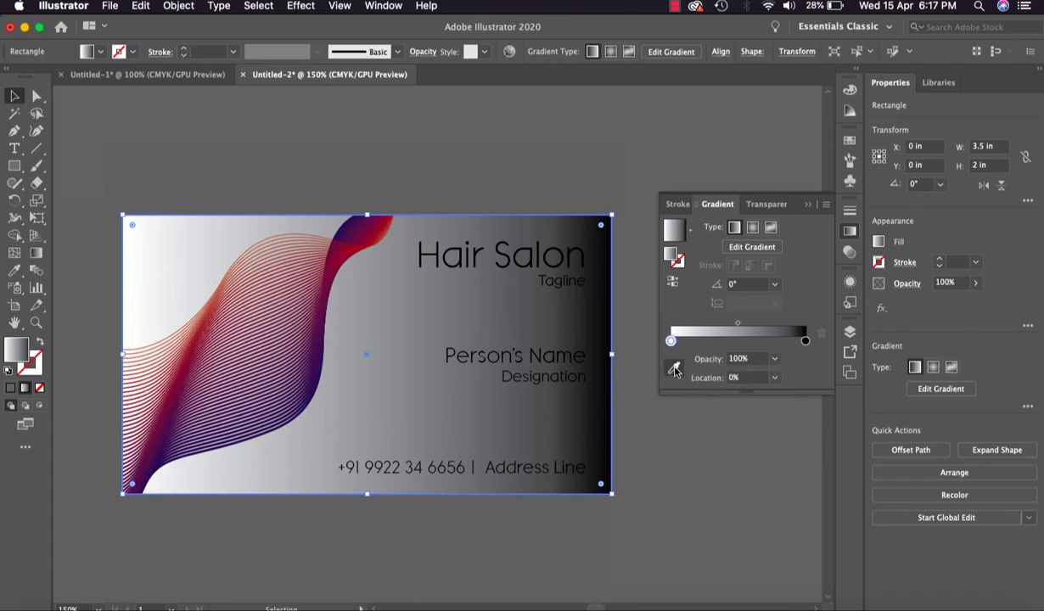
{"action": "left_click", "coordinate": [675, 369]}
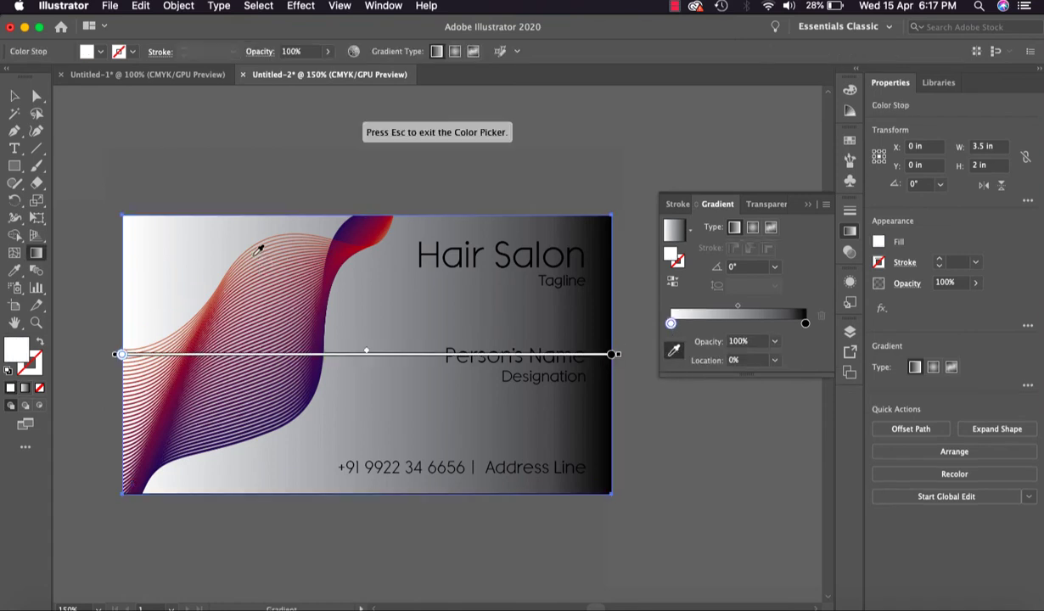
{"action": "left_click", "coordinate": [253, 245]}
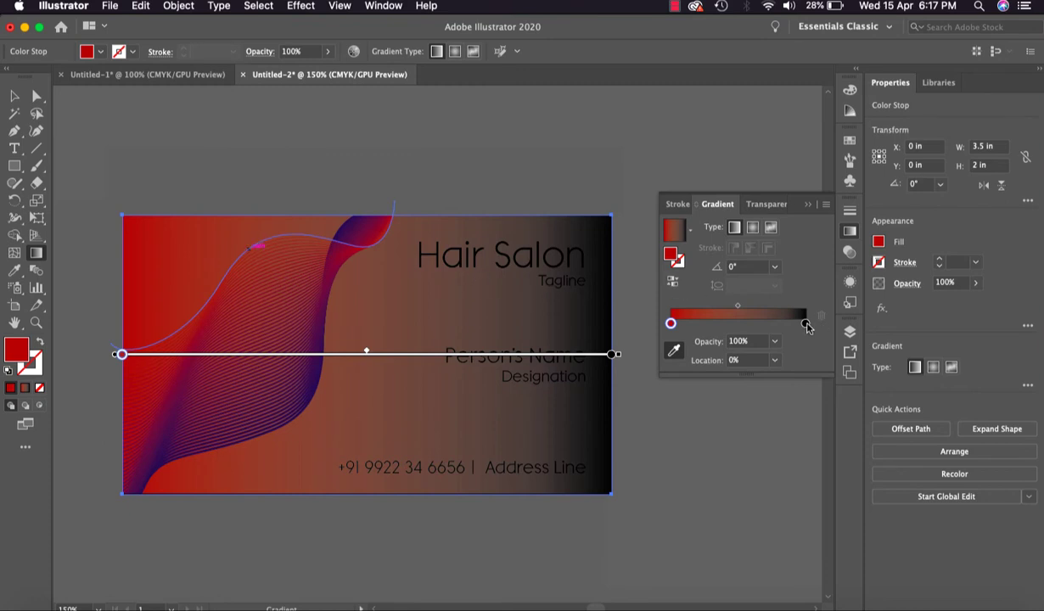
{"action": "left_click", "coordinate": [806, 324]}
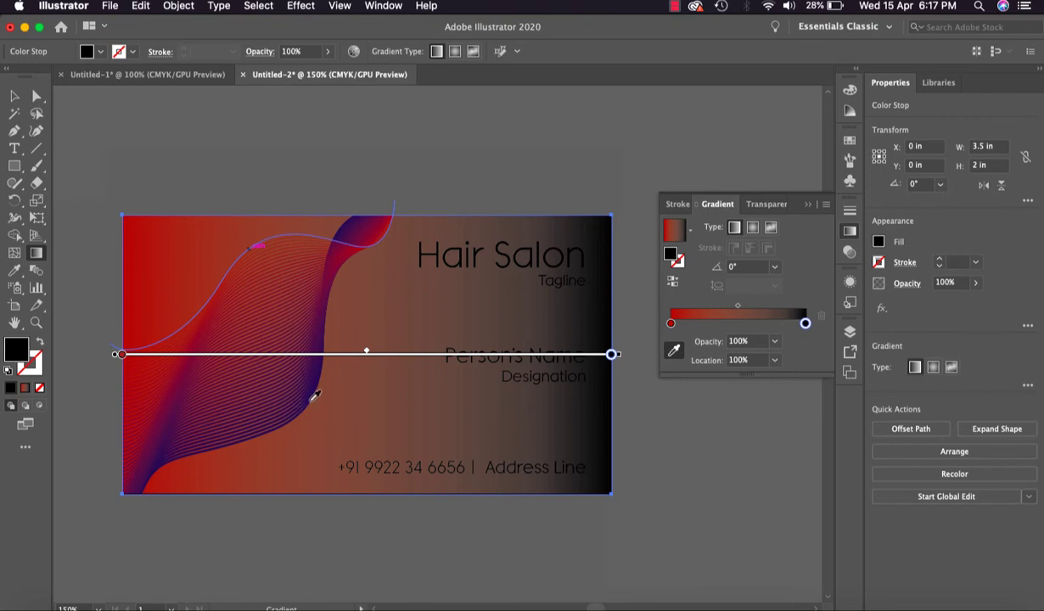
{"action": "left_click", "coordinate": [314, 395]}
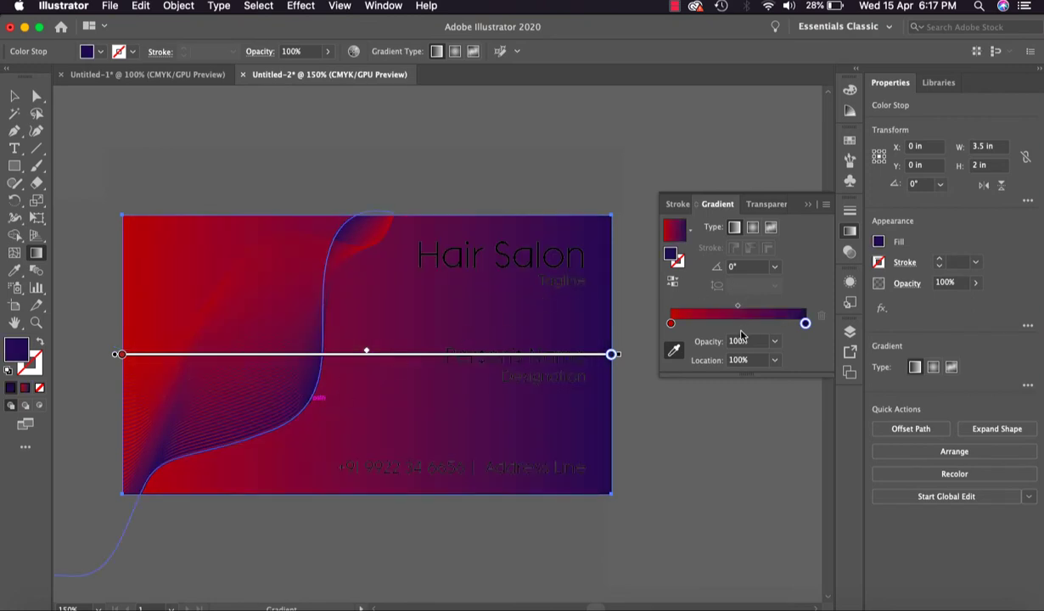
Make the red gradient stop fully transparent and set the purple stop to 80% opacity
{"action": "left_click", "coordinate": [670, 323]}
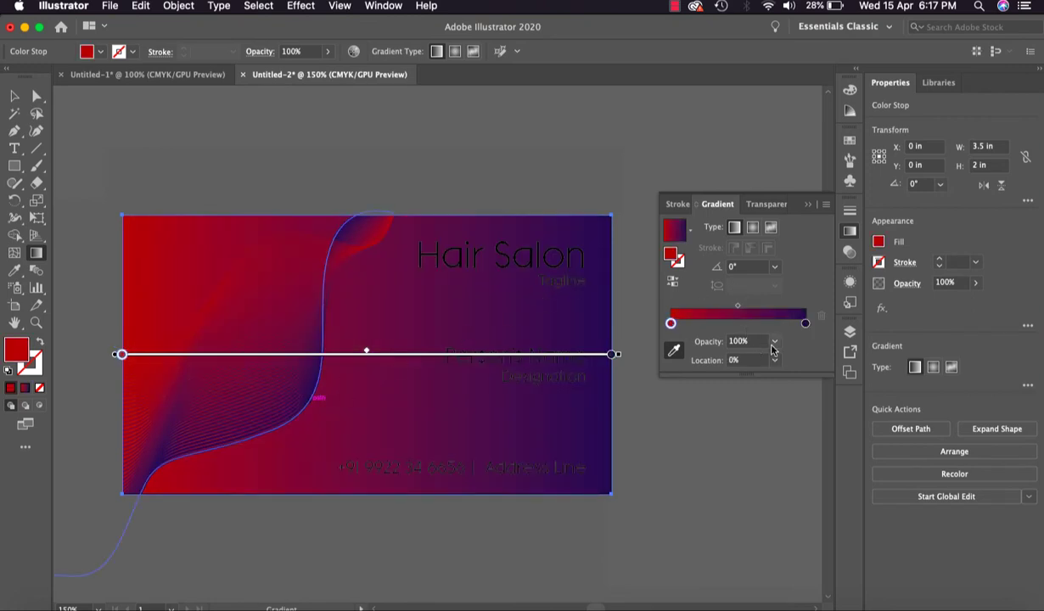
{"action": "left_click", "coordinate": [774, 342]}
{"action": "left_click", "coordinate": [781, 358]}
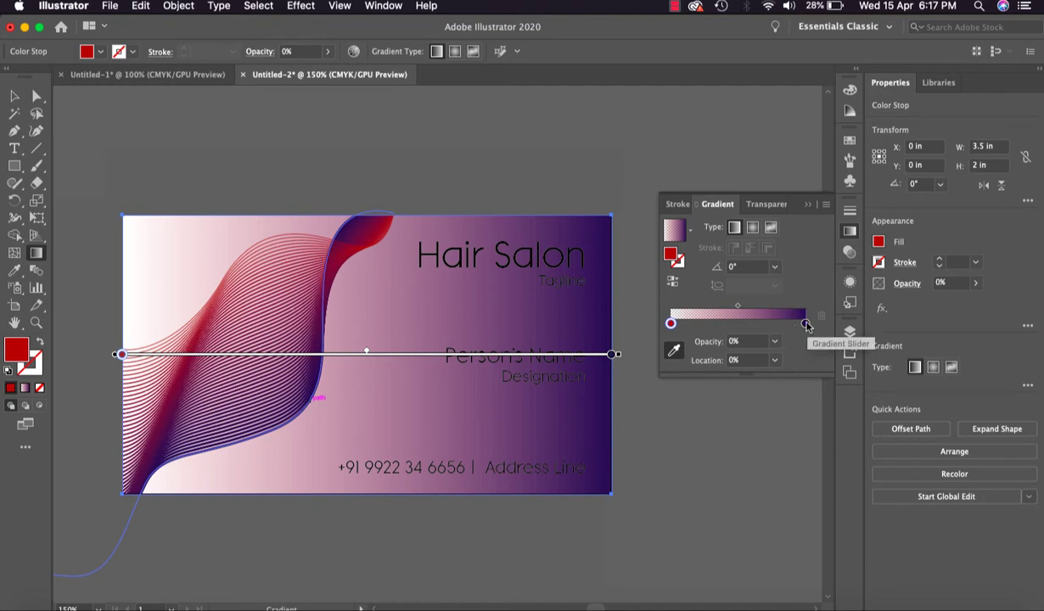
{"action": "left_click", "coordinate": [805, 324]}
{"action": "left_click", "coordinate": [774, 341]}
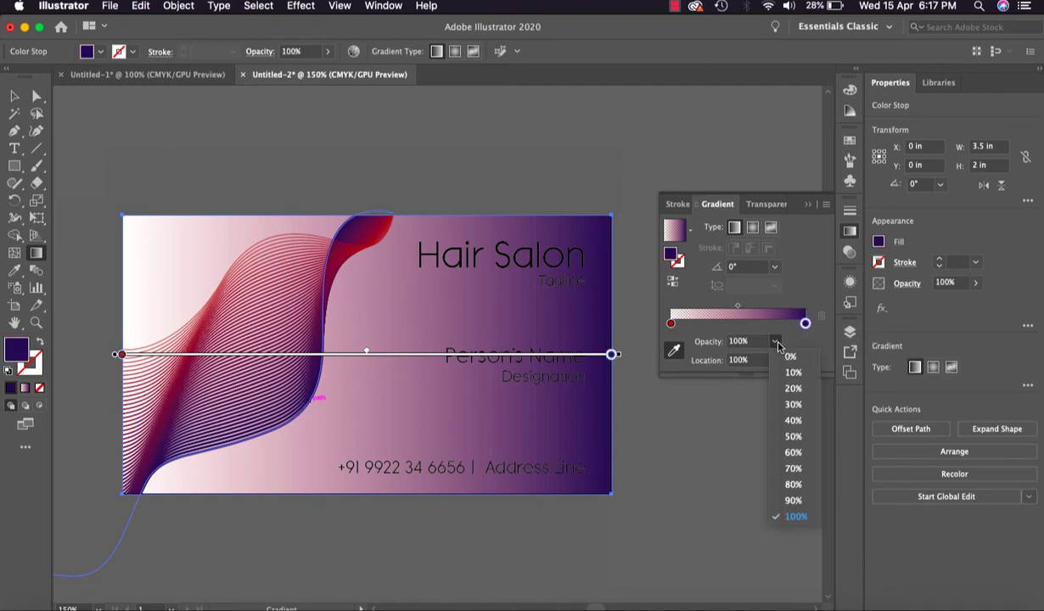
{"action": "left_click", "coordinate": [794, 501]}
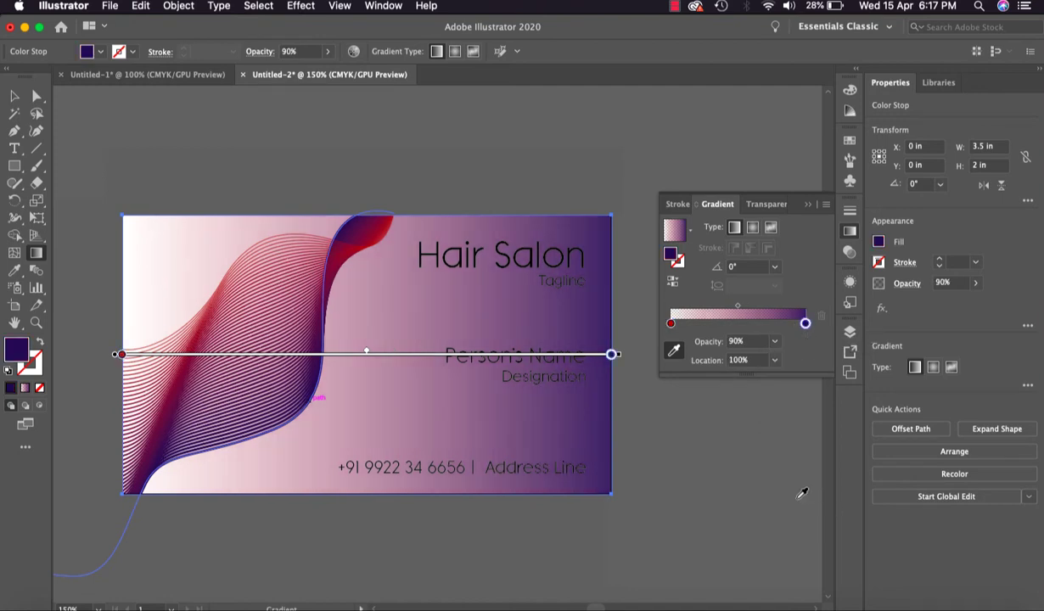
{"action": "left_click", "coordinate": [774, 342]}
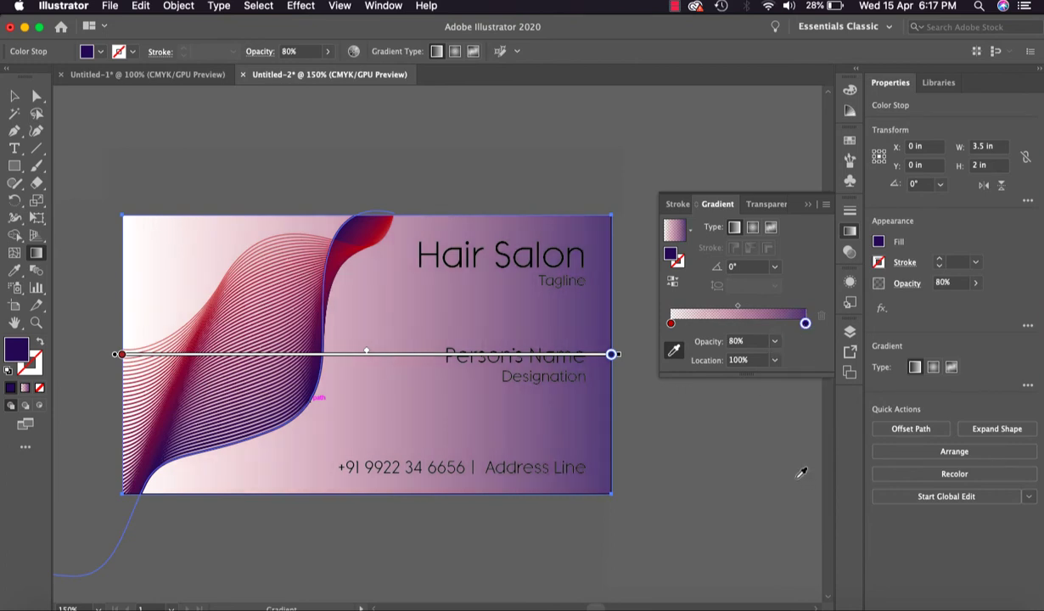
{"action": "left_click", "coordinate": [14, 96]}
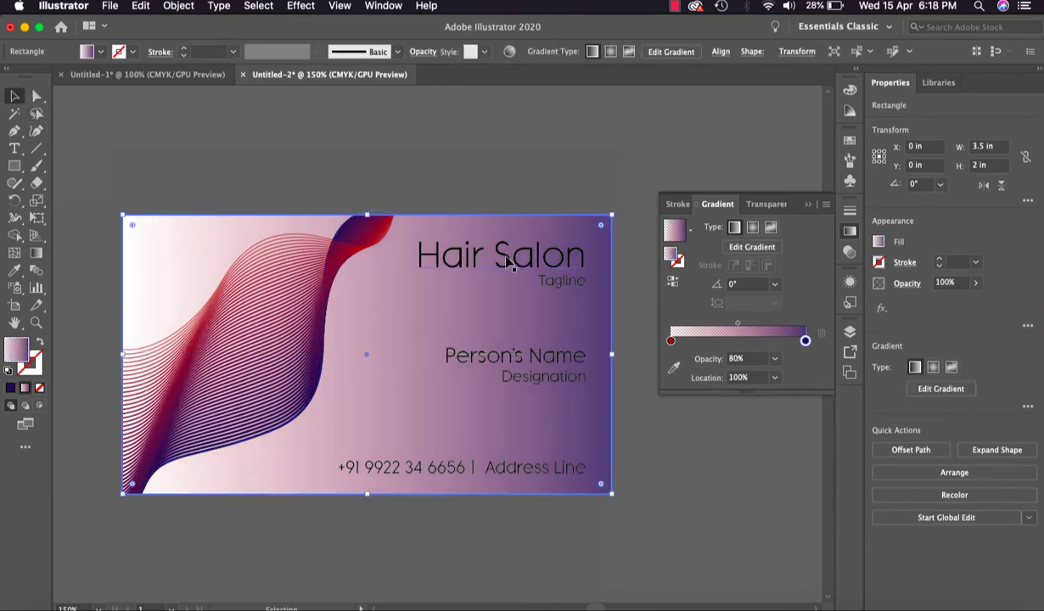
Make all the card's text lines, including the phone and address line, white
{"action": "left_click", "coordinate": [477, 260]}
{"action": "left_click", "coordinate": [560, 282], "text": "shift"}
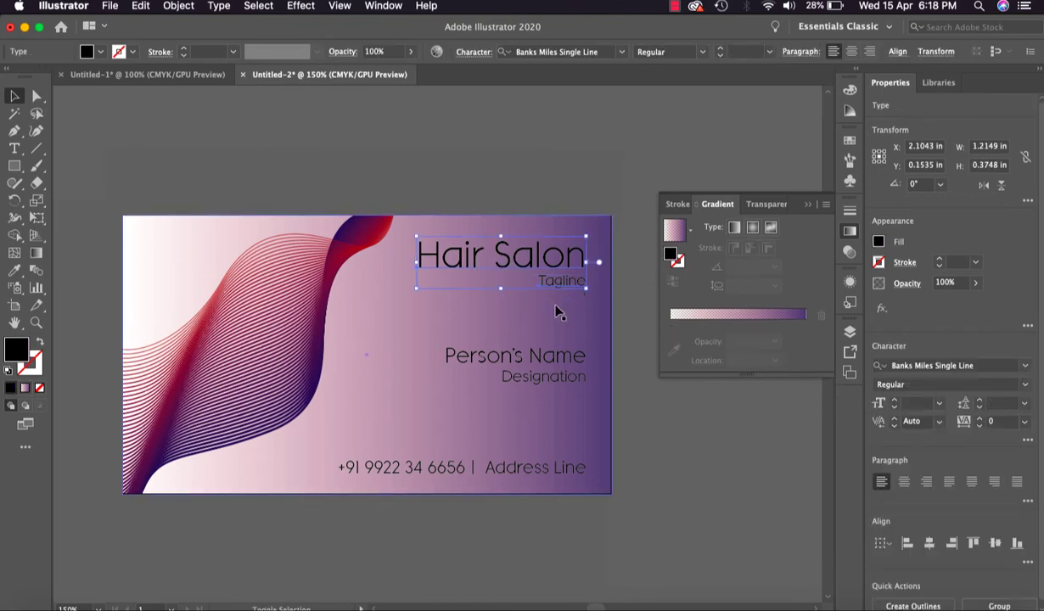
{"action": "left_click", "coordinate": [541, 357], "text": "shift"}
{"action": "left_click", "coordinate": [560, 376], "text": "shift"}
{"action": "left_click", "coordinate": [486, 462], "text": "shift"}
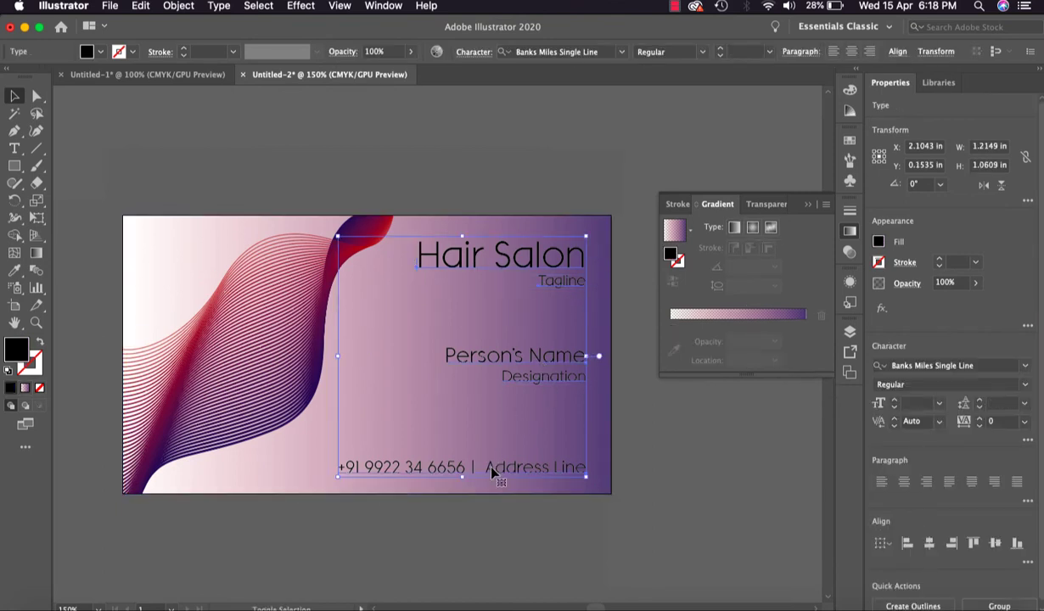
{"action": "left_click", "coordinate": [96, 54]}
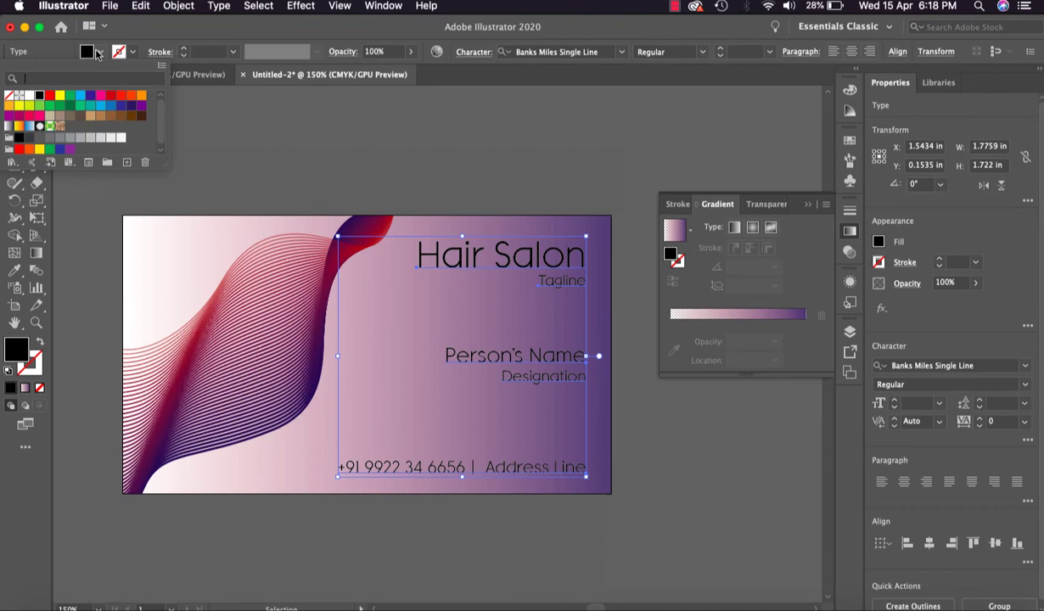
{"action": "left_click", "coordinate": [29, 95]}
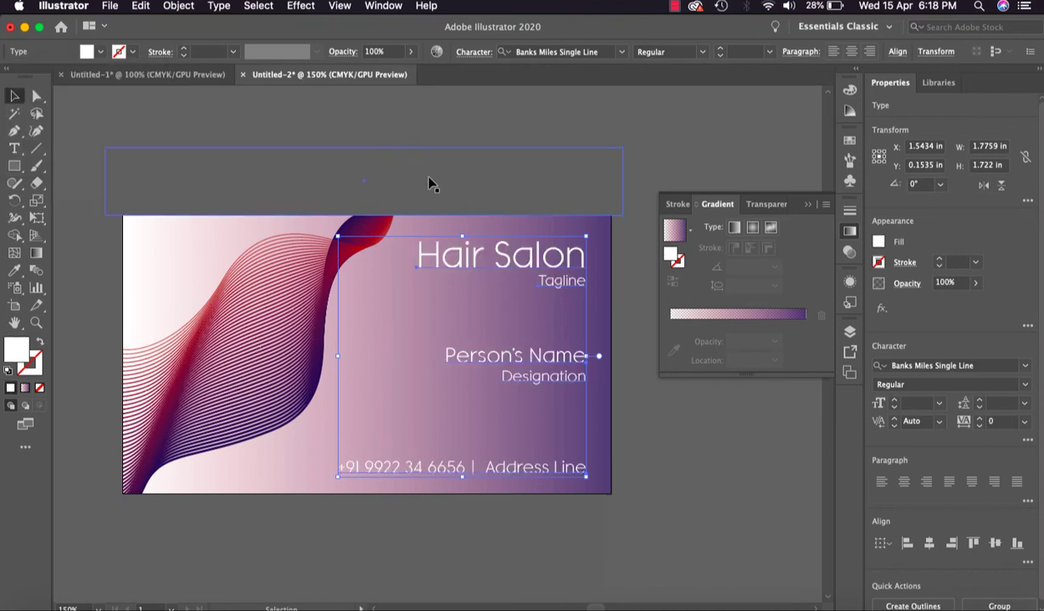
{"action": "left_click", "coordinate": [600, 283]}
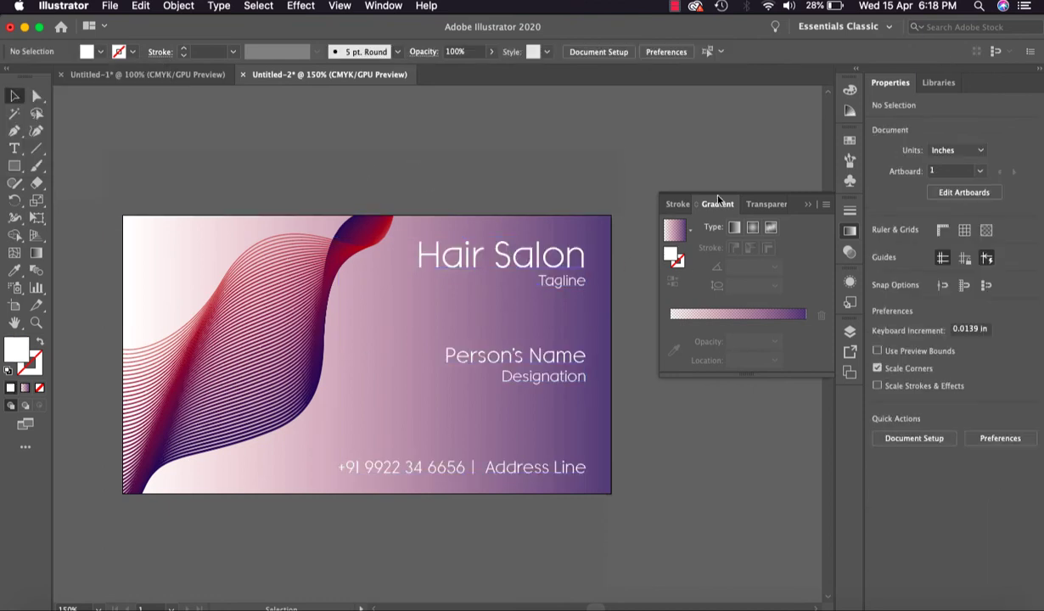
Nudge the Hair Salon heading and tagline down and enlarge them
{"action": "left_click", "coordinate": [559, 278]}
{"action": "left_click", "coordinate": [566, 259]}
{"action": "left_click_drag", "start_coordinate": [566, 260], "coordinate": [570, 279]}
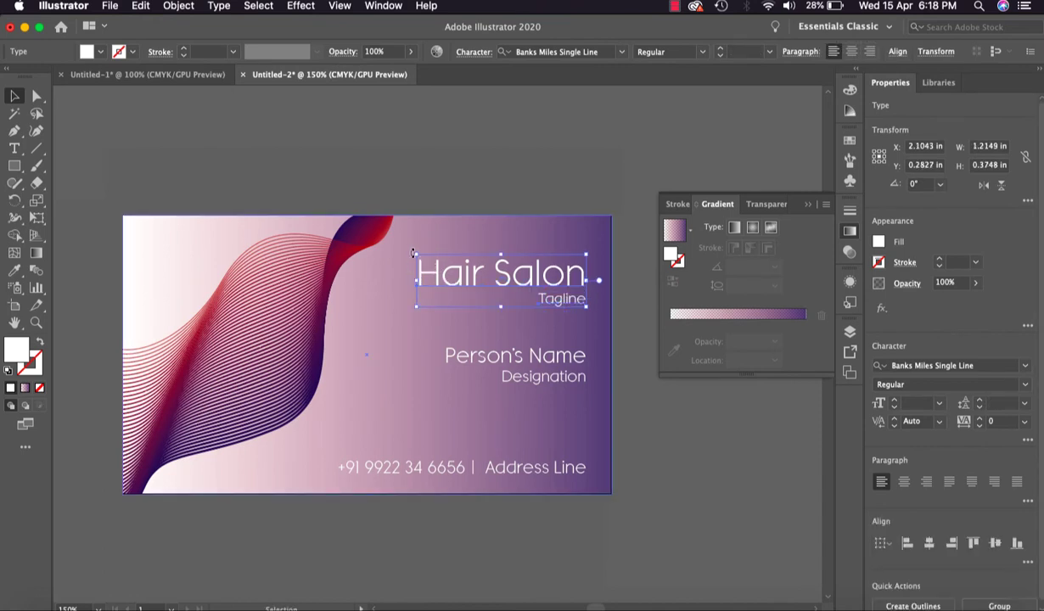
{"action": "left_click_drag", "start_coordinate": [414, 255], "coordinate": [386, 246]}
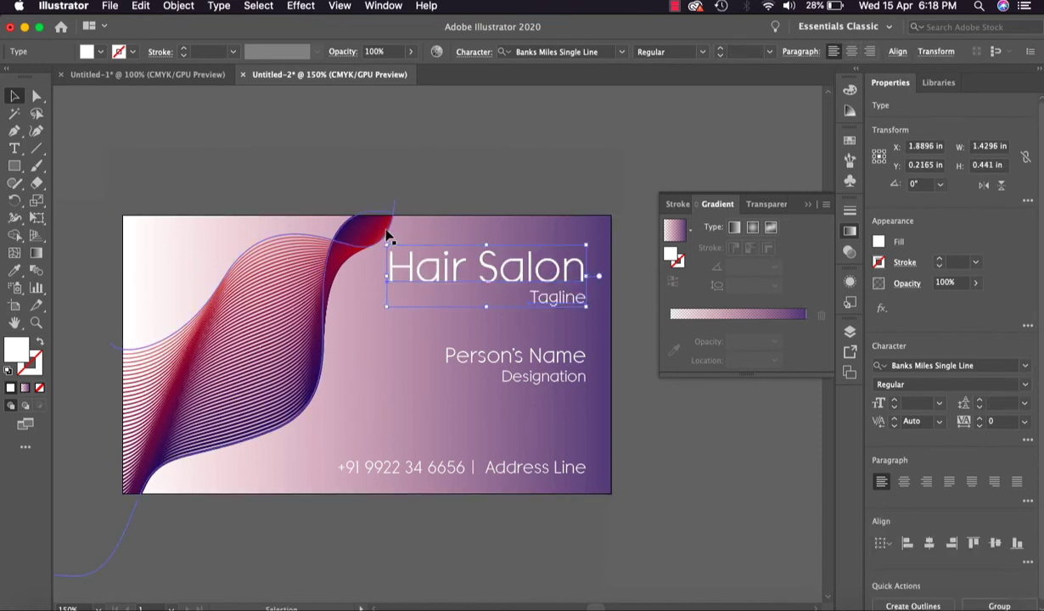
Shrink the Tagline to 7.25 pt, colour it light grey, and collapse the Gradient panel
{"action": "left_click", "coordinate": [665, 192]}
{"action": "left_click", "coordinate": [547, 297]}
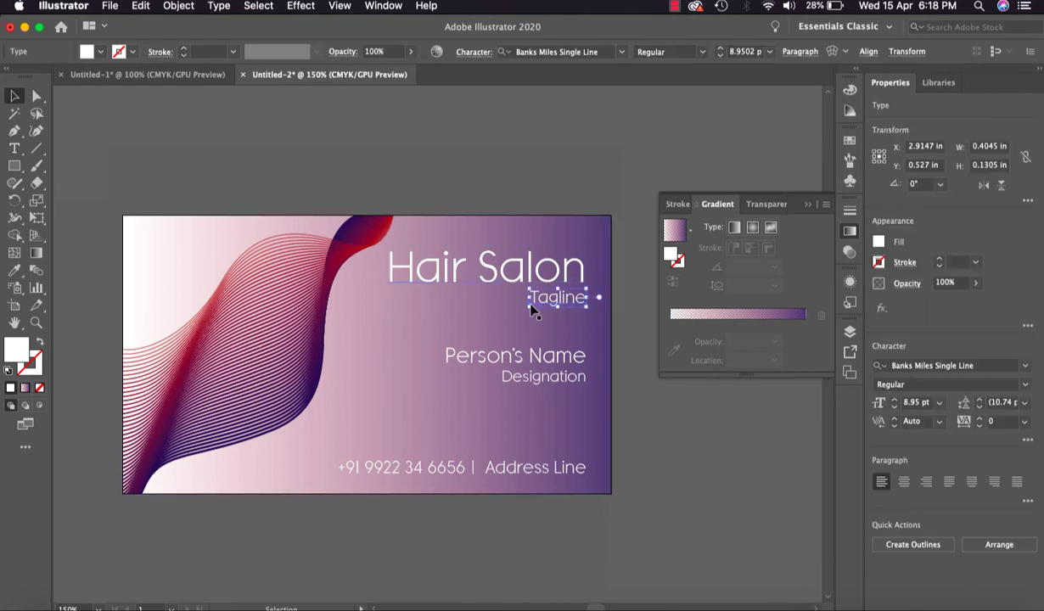
{"action": "left_click_drag", "start_coordinate": [524, 309], "coordinate": [539, 304]}
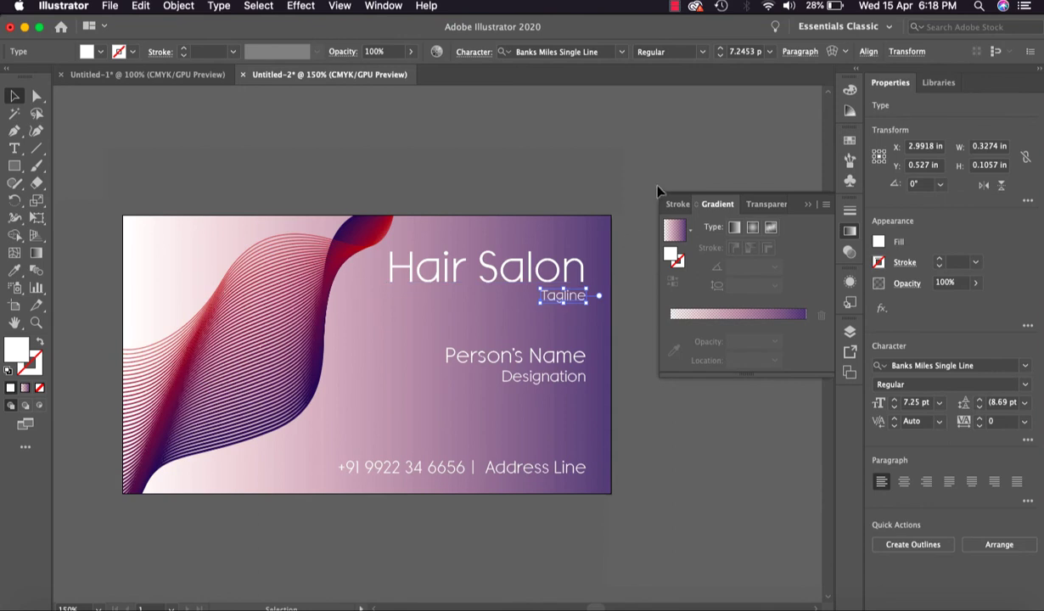
{"action": "left_click", "coordinate": [632, 178]}
{"action": "left_click", "coordinate": [548, 288]}
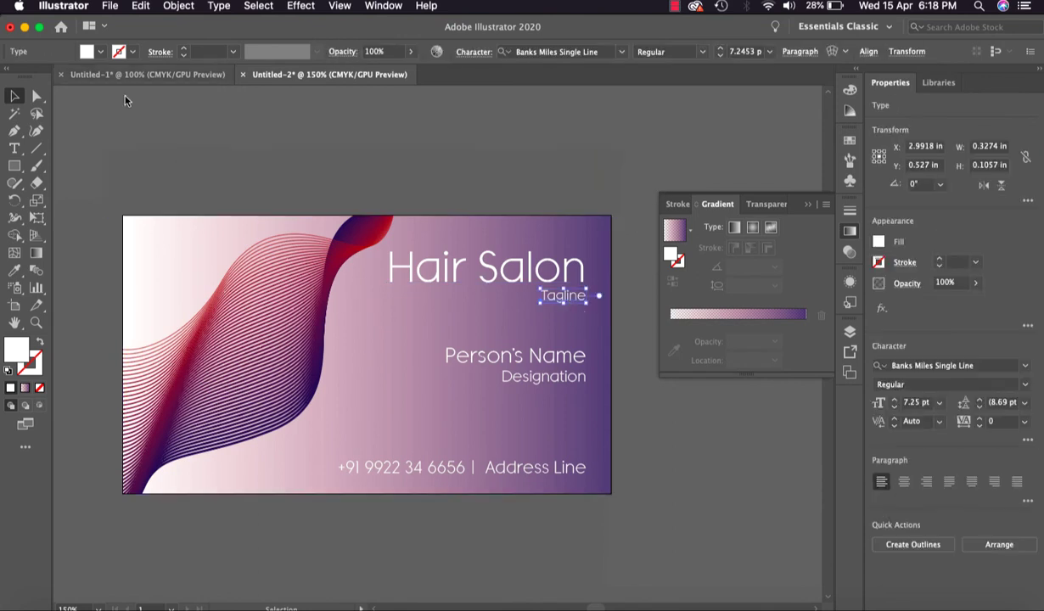
{"action": "left_click", "coordinate": [89, 54]}
{"action": "left_click", "coordinate": [80, 137]}
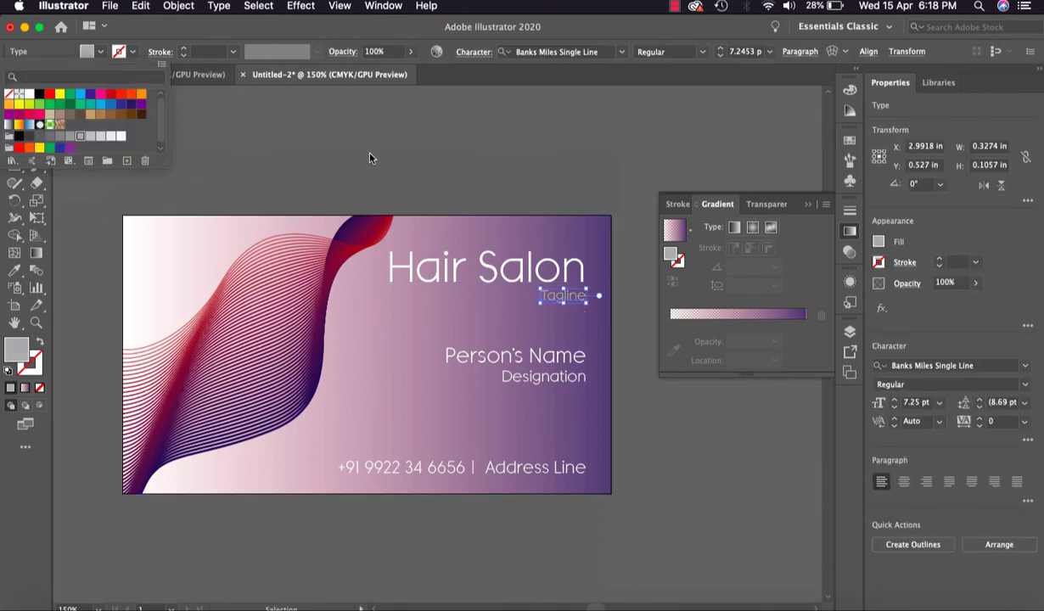
{"action": "left_click", "coordinate": [633, 169]}
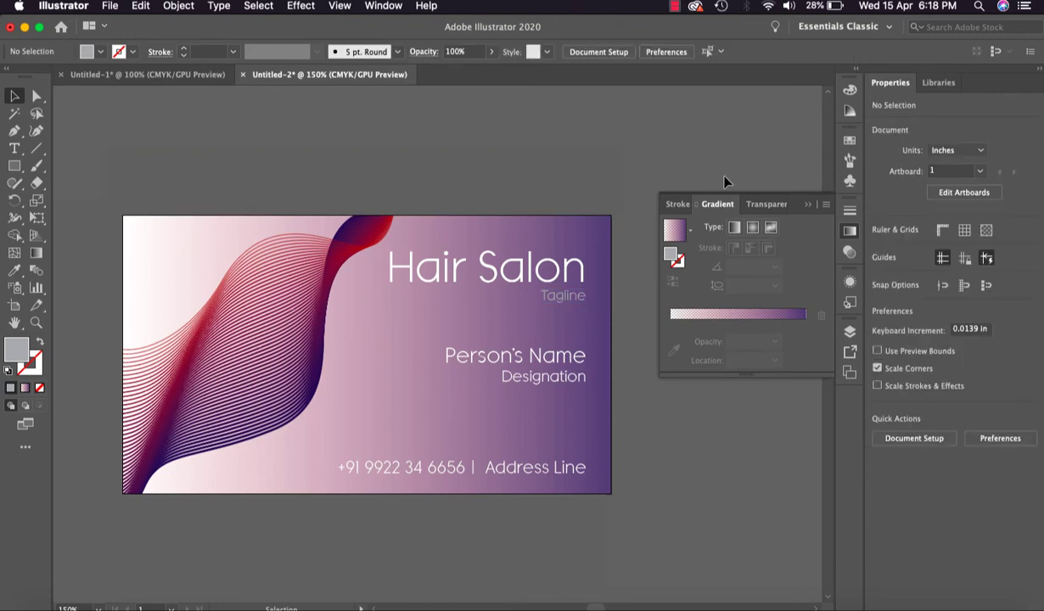
{"action": "left_click", "coordinate": [809, 205]}
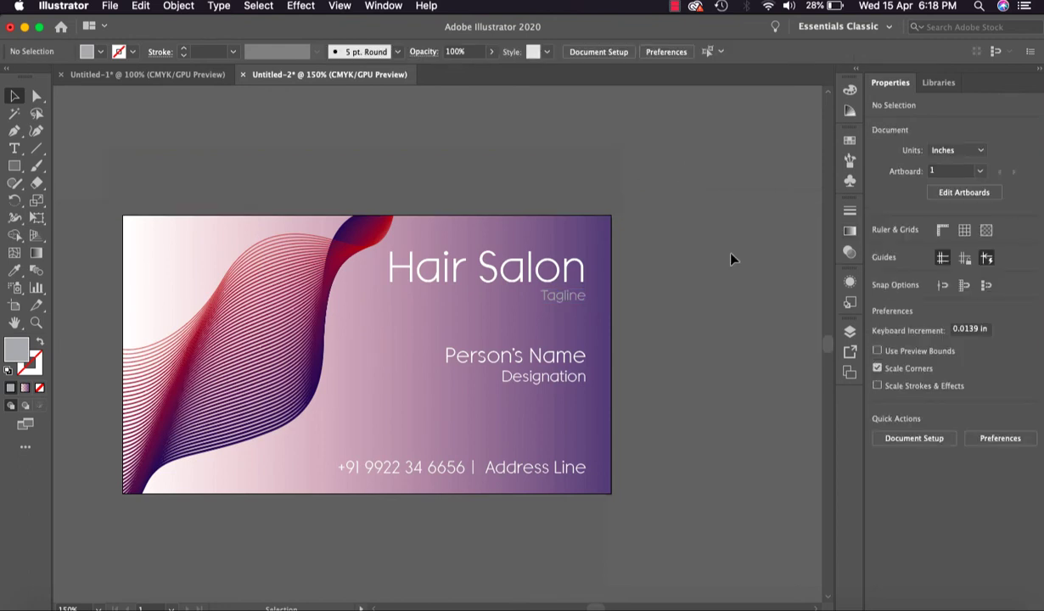
Move the red-purple wavy blend further left on the card
{"action": "left_click", "coordinate": [264, 292]}
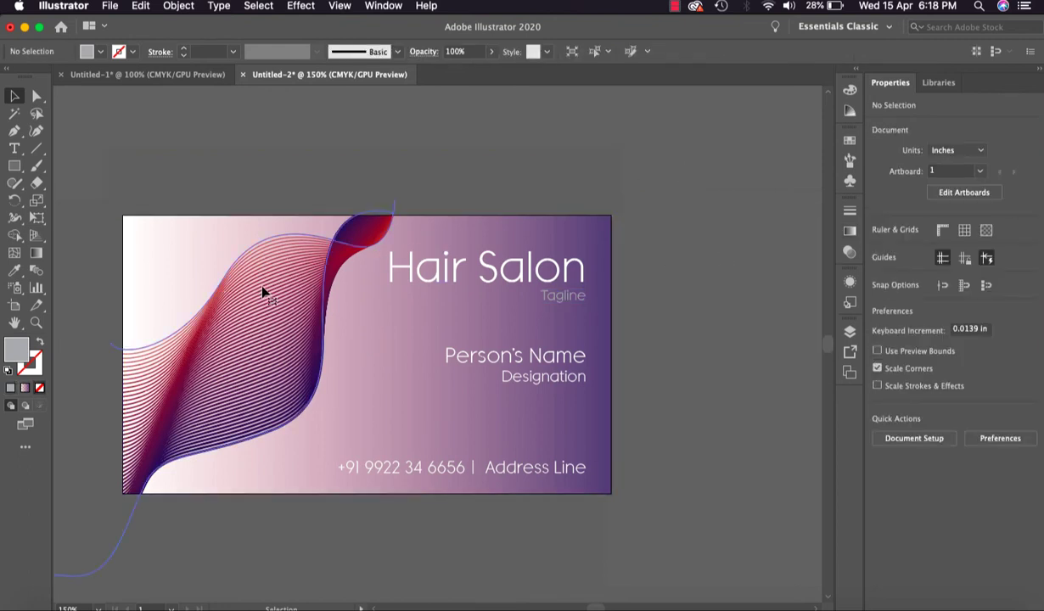
{"action": "left_click_drag", "start_coordinate": [263, 292], "coordinate": [222, 293]}
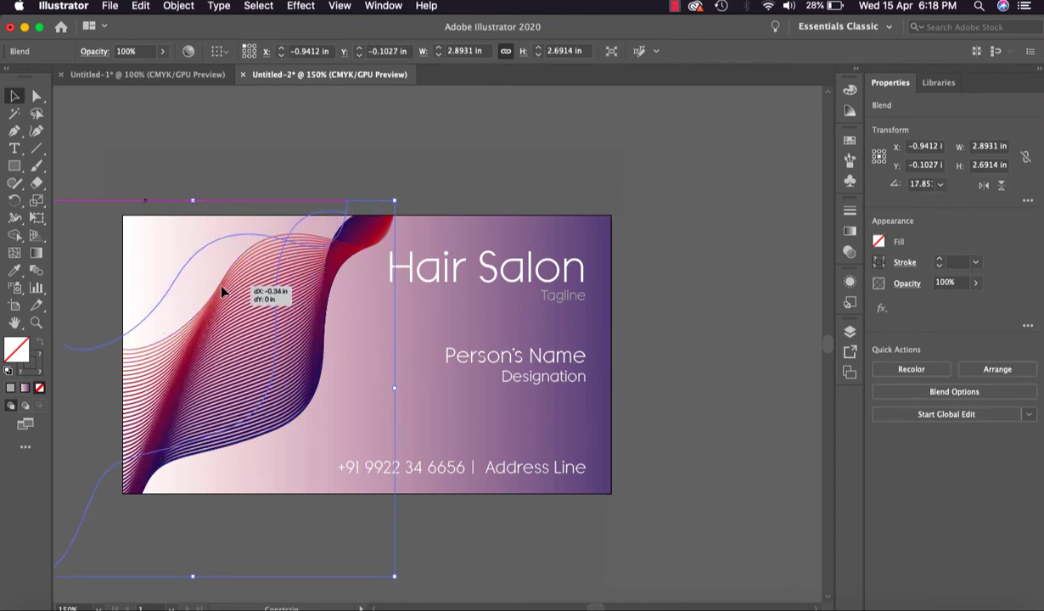
{"action": "left_click_drag", "start_coordinate": [222, 293], "coordinate": [231, 299]}
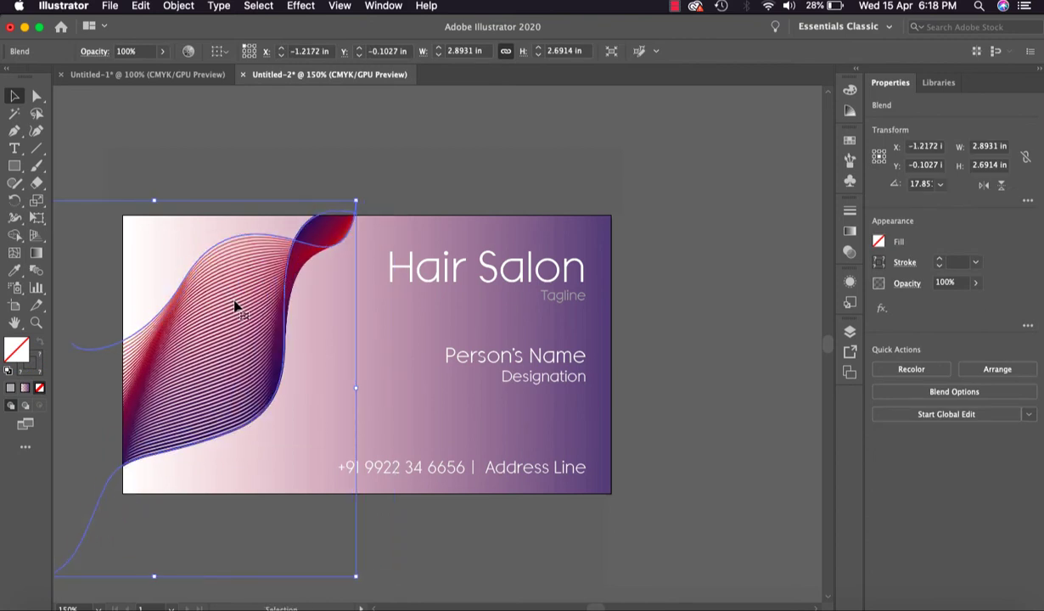
Rotate the blend's spine about 10.7° and pull its top end up and left
{"action": "double_click", "coordinate": [146, 459]}
{"action": "left_click", "coordinate": [151, 467]}
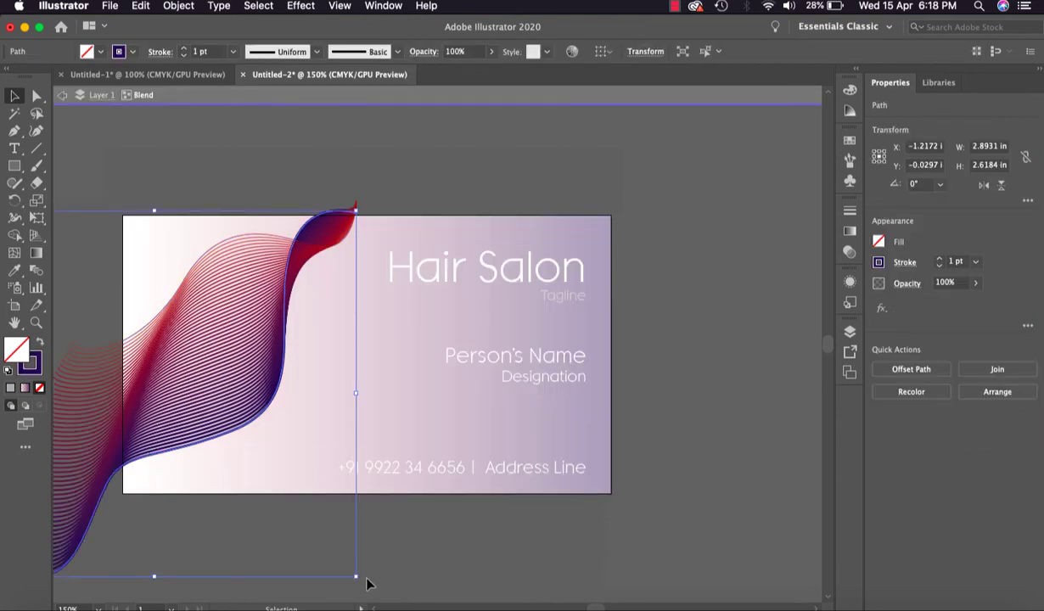
{"action": "left_click_drag", "start_coordinate": [363, 584], "coordinate": [409, 559]}
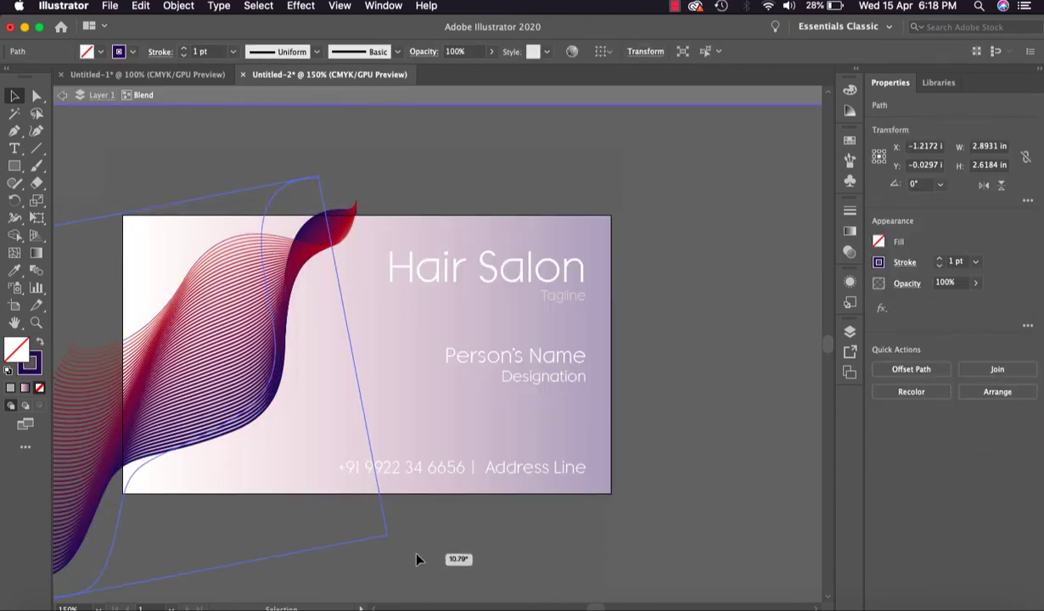
{"action": "left_click_drag", "start_coordinate": [259, 405], "coordinate": [295, 436]}
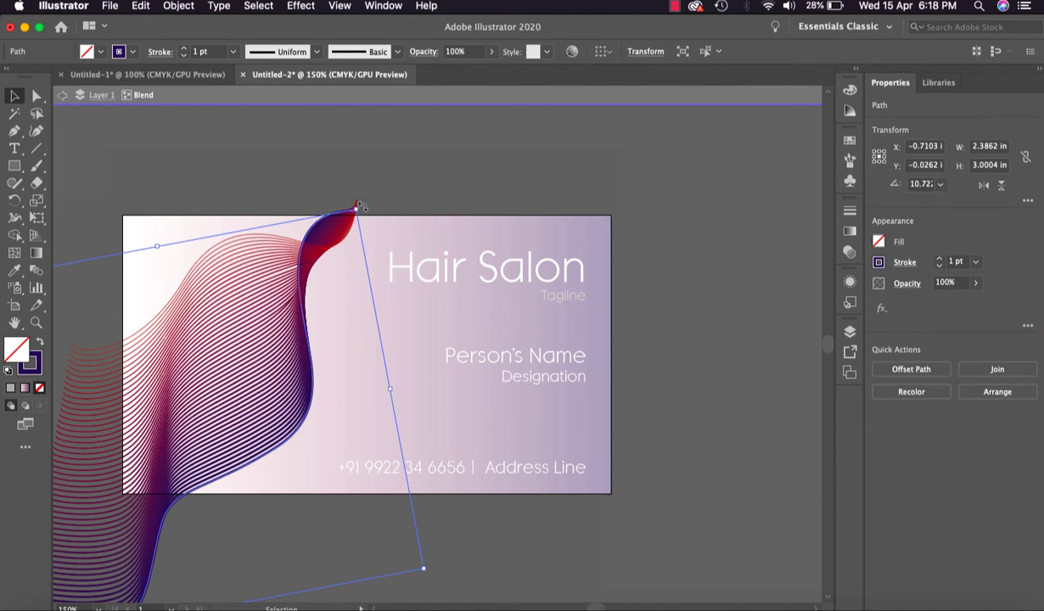
{"action": "mouse_move", "coordinate": [357, 206]}
{"action": "left_mouse_down"}
{"action": "mouse_move", "coordinate": [333, 196]}
{"action": "mouse_move", "coordinate": [316, 228]}
{"action": "left_mouse_up"}
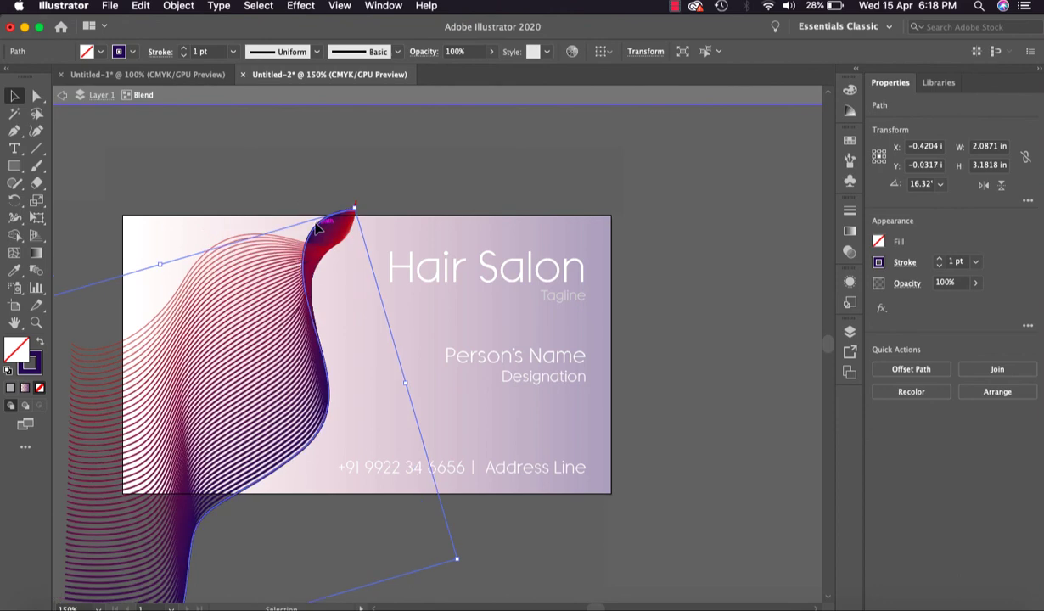
{"action": "double_click", "coordinate": [413, 167]}
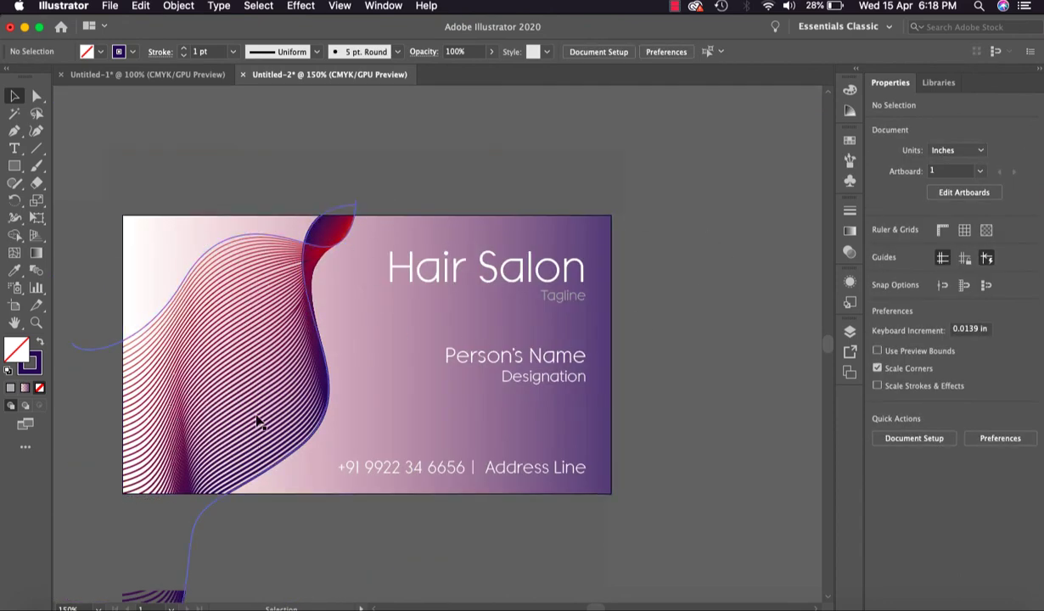
{"action": "double_click", "coordinate": [311, 442]}
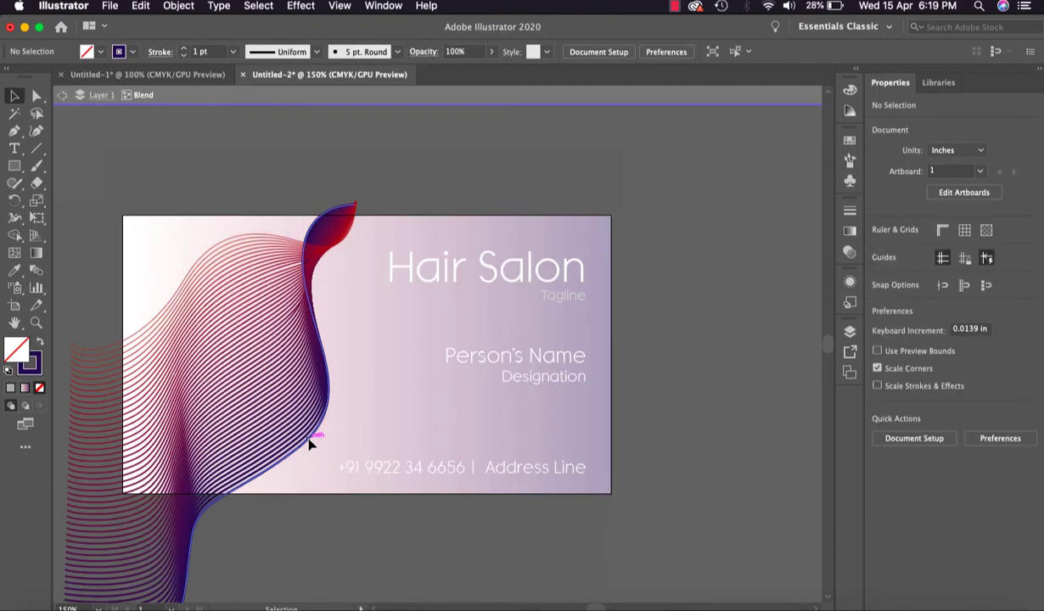
Reshape the lower blend spine by dragging anchors and deleting one anchor point
{"action": "left_click", "coordinate": [310, 443]}
{"action": "left_click", "coordinate": [36, 95]}
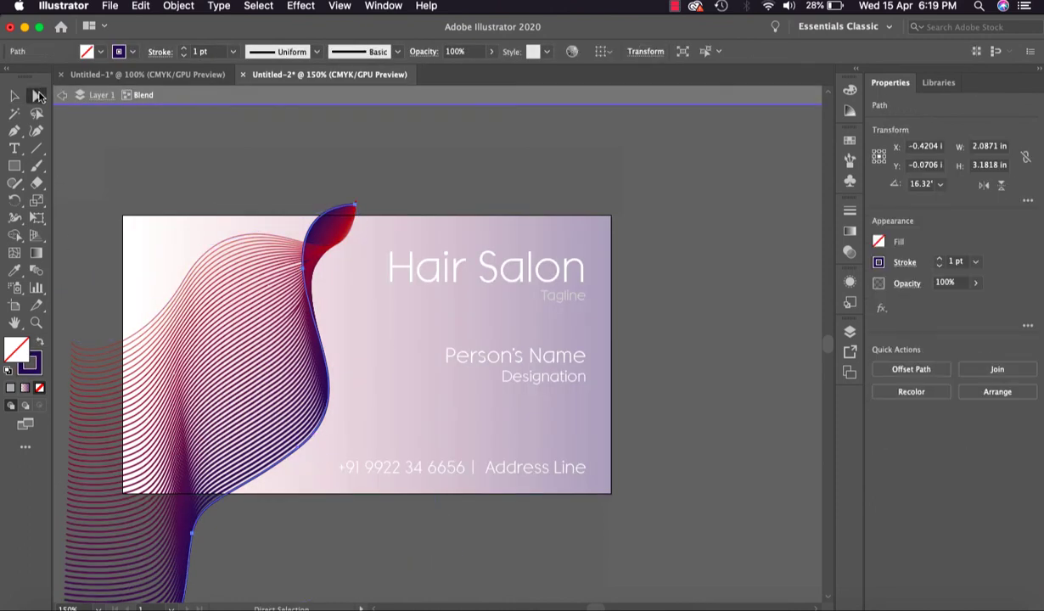
{"action": "left_click", "coordinate": [299, 450]}
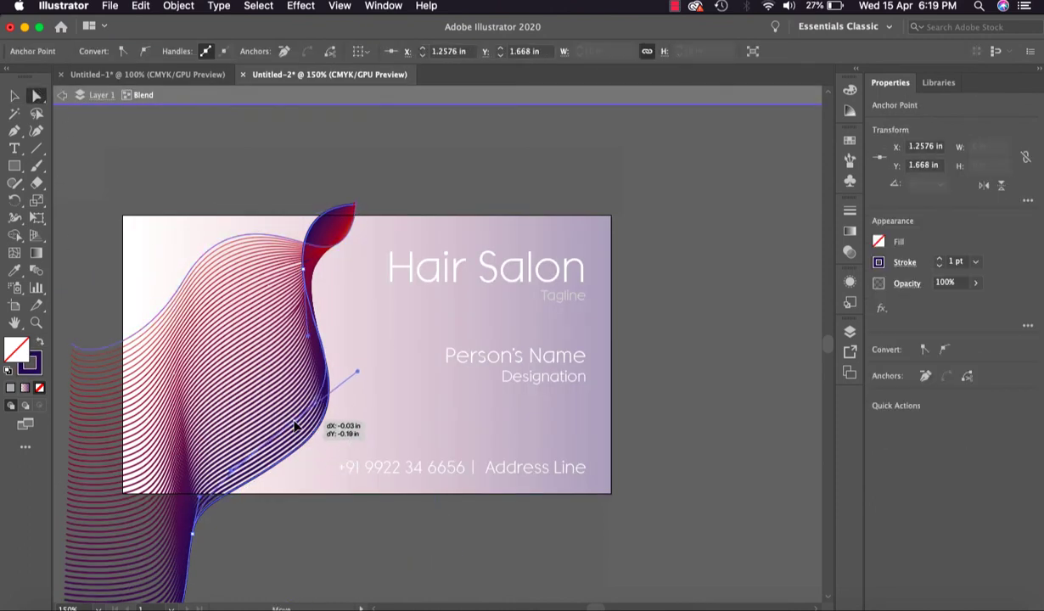
{"action": "mouse_move", "coordinate": [309, 437]}
{"action": "left_mouse_down"}
{"action": "mouse_move", "coordinate": [290, 422]}
{"action": "mouse_move", "coordinate": [365, 391]}
{"action": "mouse_move", "coordinate": [374, 423]}
{"action": "left_mouse_up"}
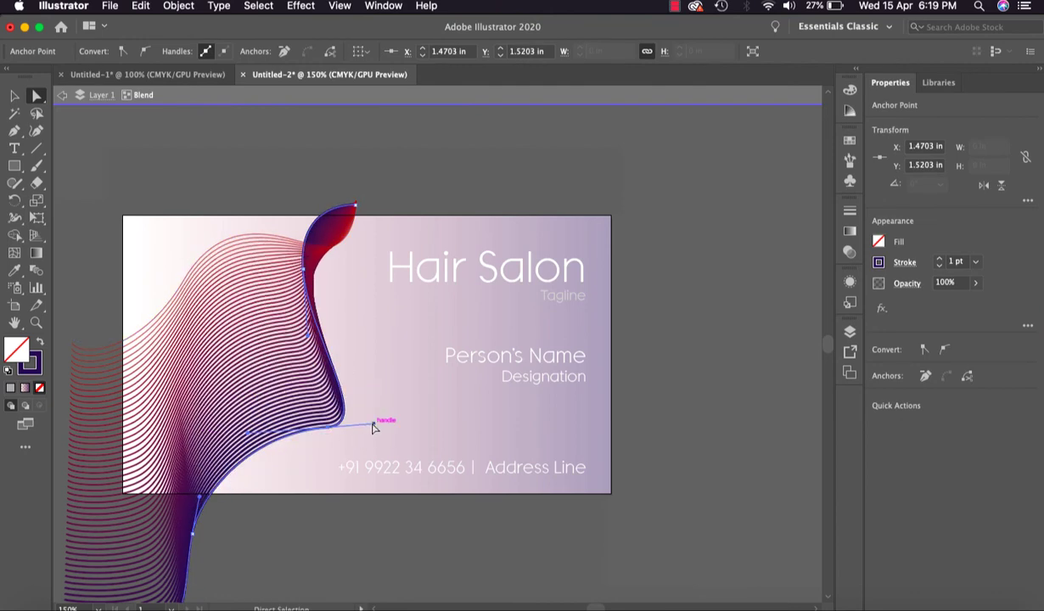
{"action": "key", "text": "-"}
{"action": "left_click", "coordinate": [255, 458]}
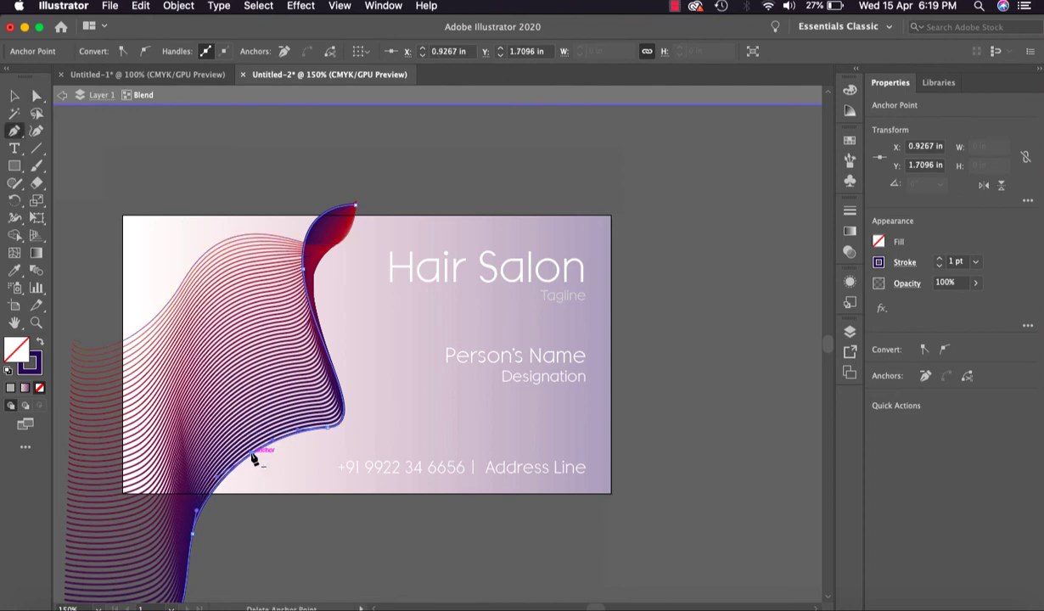
{"action": "key", "text": "a"}
{"action": "mouse_move", "coordinate": [254, 461]}
{"action": "left_mouse_down"}
{"action": "mouse_move", "coordinate": [285, 503]}
{"action": "mouse_move", "coordinate": [283, 472]}
{"action": "mouse_move", "coordinate": [254, 438]}
{"action": "mouse_move", "coordinate": [229, 455]}
{"action": "left_mouse_up"}
{"action": "mouse_move", "coordinate": [208, 408]}
{"action": "left_mouse_down"}
{"action": "mouse_move", "coordinate": [242, 407]}
{"action": "mouse_move", "coordinate": [216, 418]}
{"action": "left_mouse_up"}
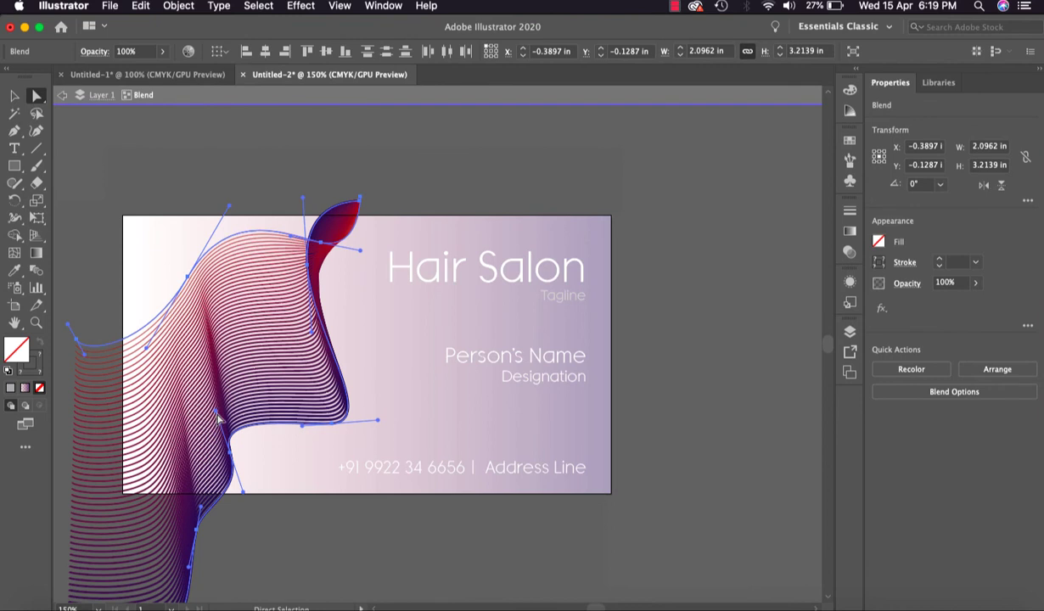
Pull out curve handles and move spine points to bend the wave, then exit isolation mode
{"action": "left_click", "coordinate": [255, 311]}
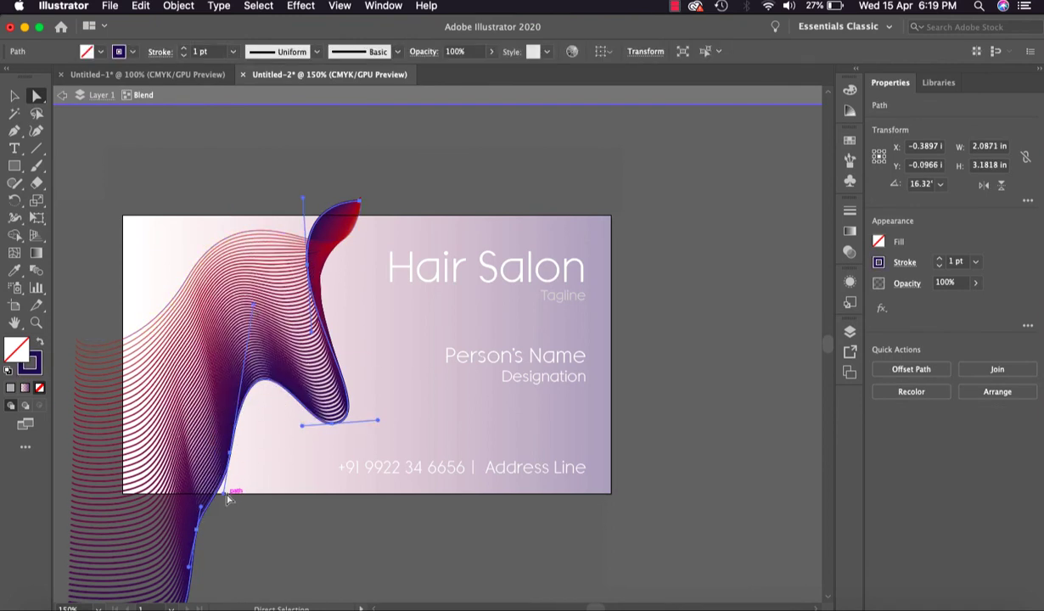
{"action": "left_click_drag", "start_coordinate": [227, 499], "coordinate": [254, 508]}
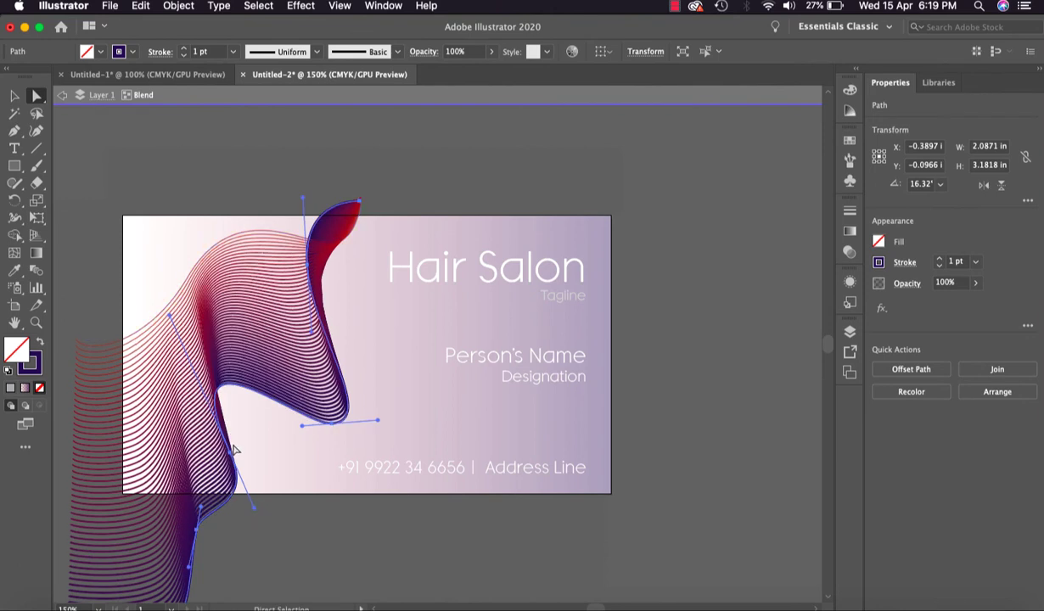
{"action": "left_click_drag", "start_coordinate": [235, 450], "coordinate": [231, 456]}
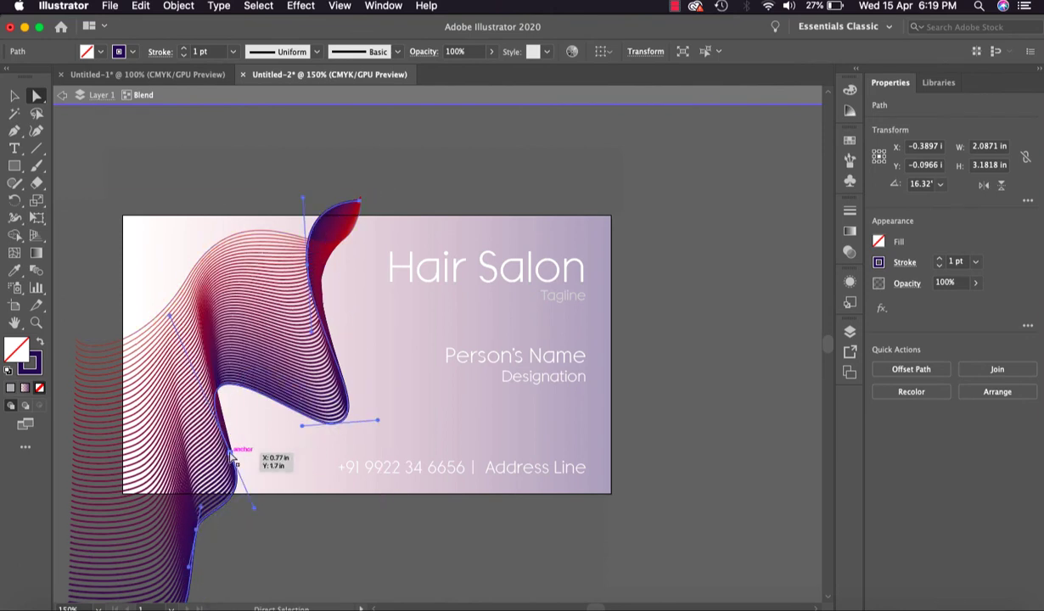
{"action": "left_click_drag", "start_coordinate": [231, 455], "coordinate": [244, 435]}
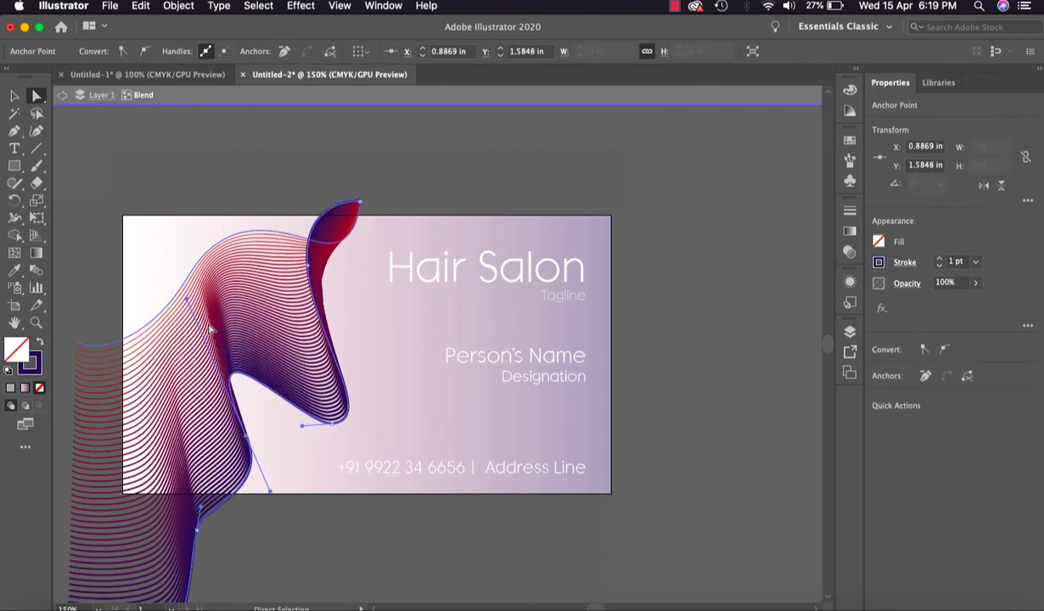
{"action": "mouse_move", "coordinate": [188, 300]}
{"action": "left_mouse_down"}
{"action": "mouse_move", "coordinate": [138, 419]}
{"action": "mouse_move", "coordinate": [216, 363]}
{"action": "left_mouse_up"}
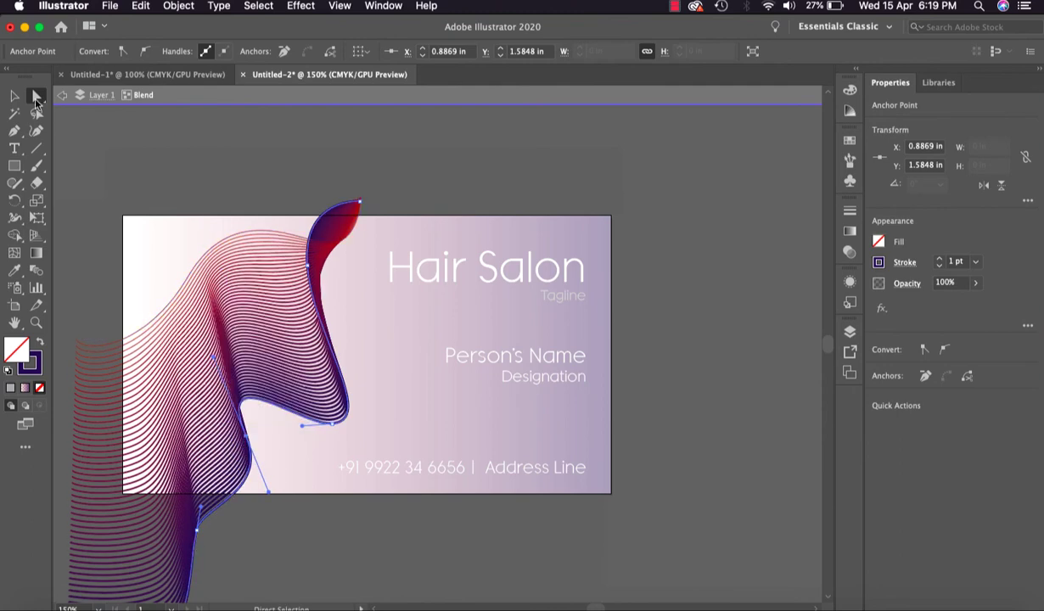
{"action": "left_click", "coordinate": [12, 97]}
{"action": "double_click", "coordinate": [198, 156]}
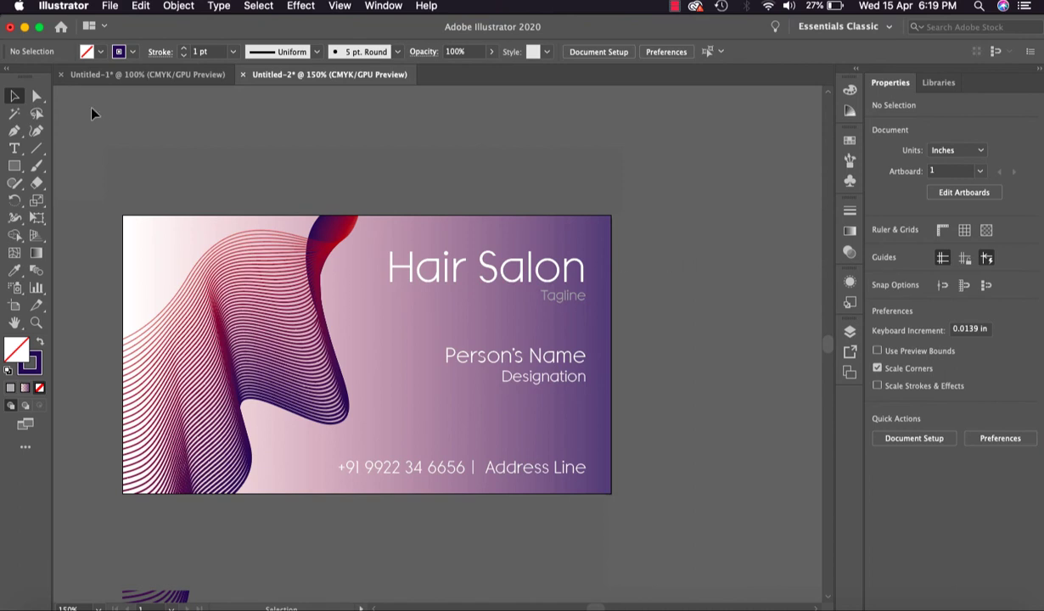
Save As Untitled-2.ai into the Shared > Art folder, keeping Illustrator 2020 version
{"action": "left_click", "coordinate": [109, 6]}
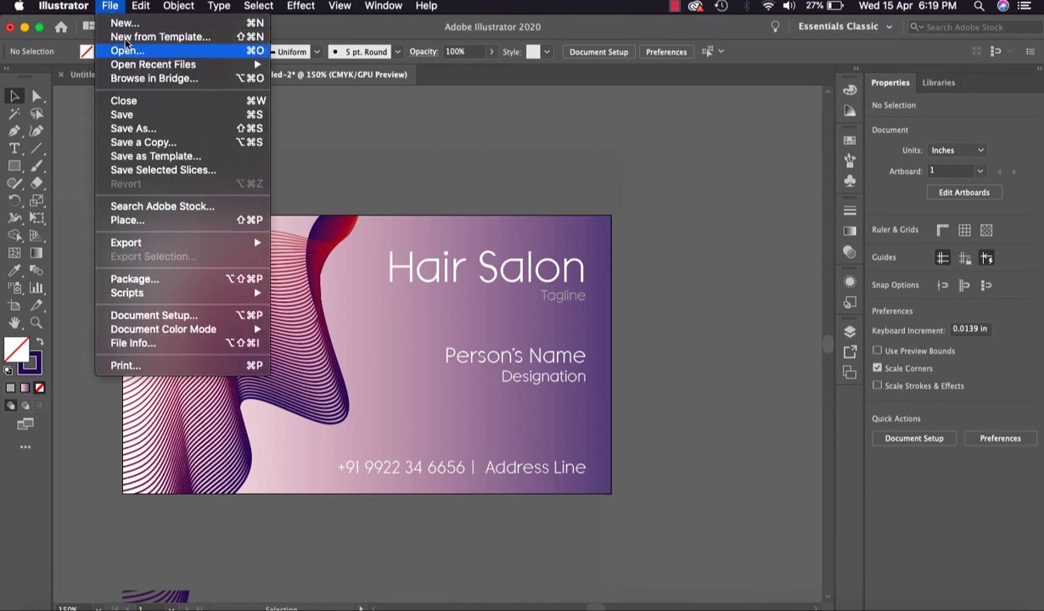
{"action": "left_click", "coordinate": [146, 132]}
{"action": "left_click", "coordinate": [110, 7]}
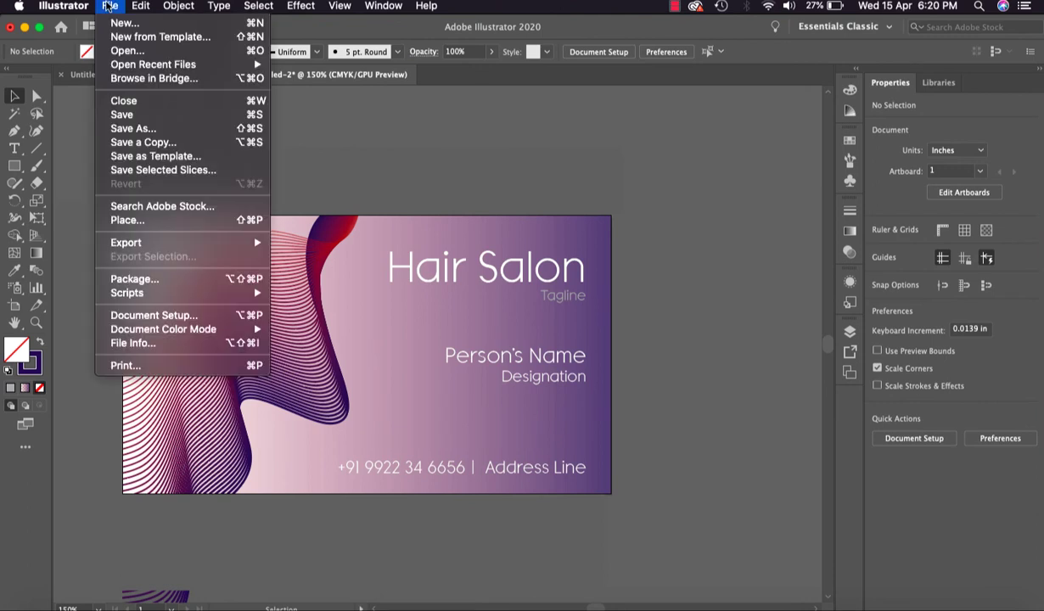
{"action": "left_click", "coordinate": [146, 129]}
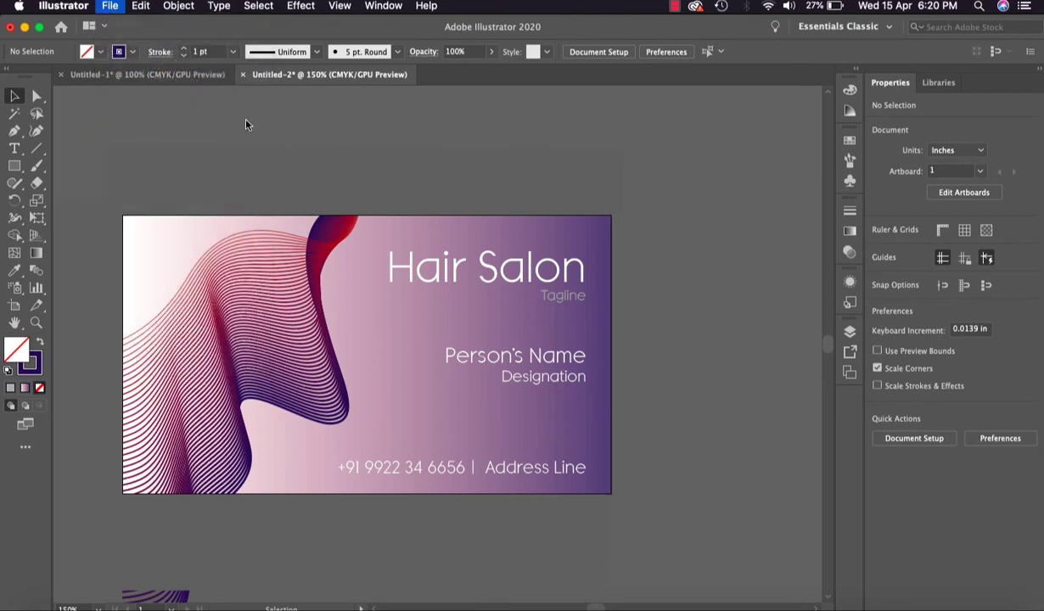
{"action": "left_click", "coordinate": [348, 182]}
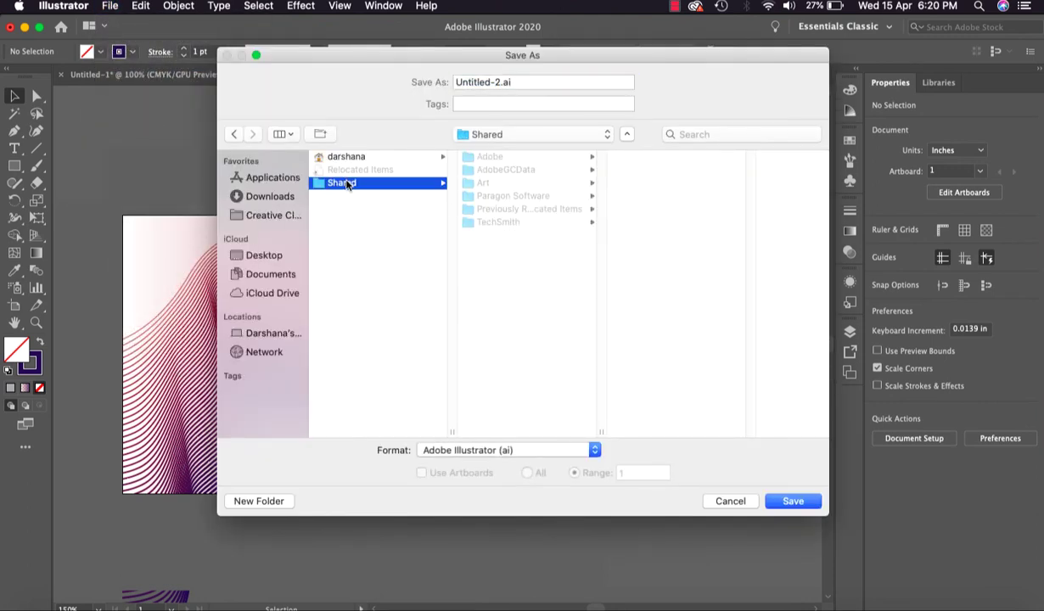
{"action": "left_click", "coordinate": [482, 184]}
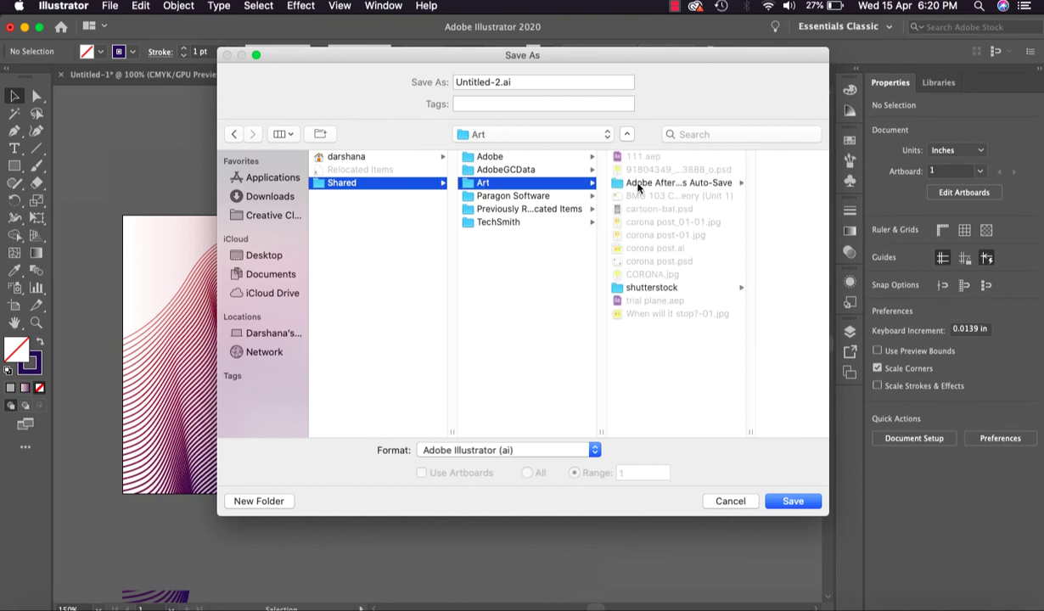
{"action": "left_click", "coordinate": [794, 501]}
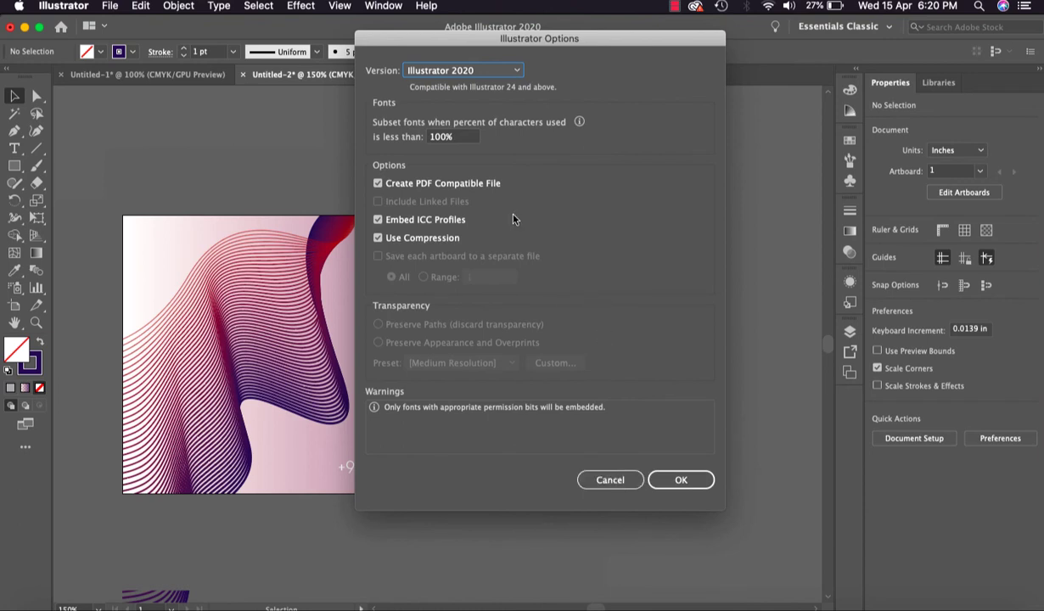
{"action": "left_click", "coordinate": [458, 73]}
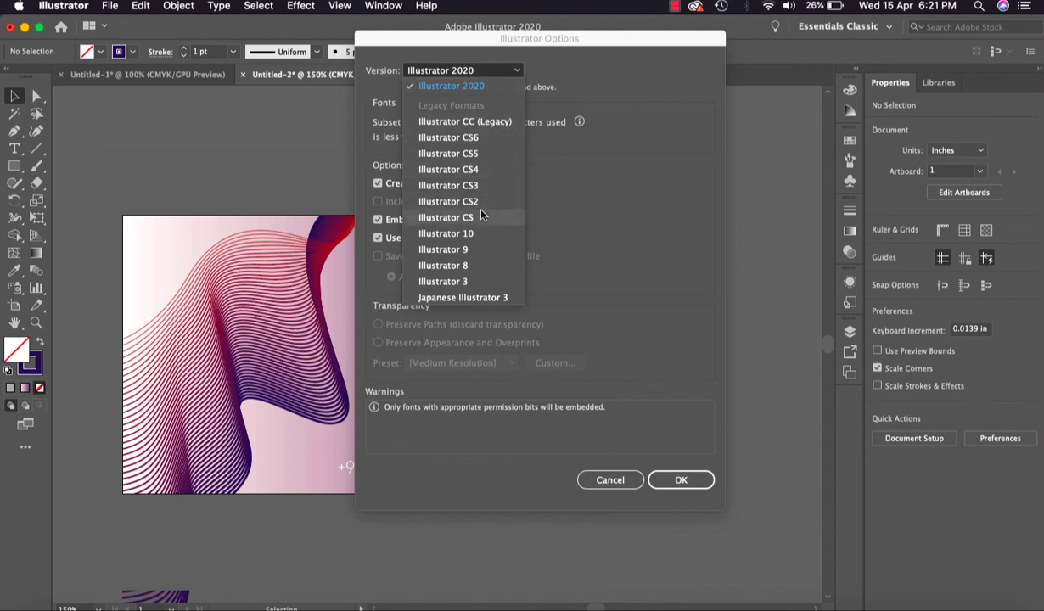
{"action": "left_click", "coordinate": [472, 87]}
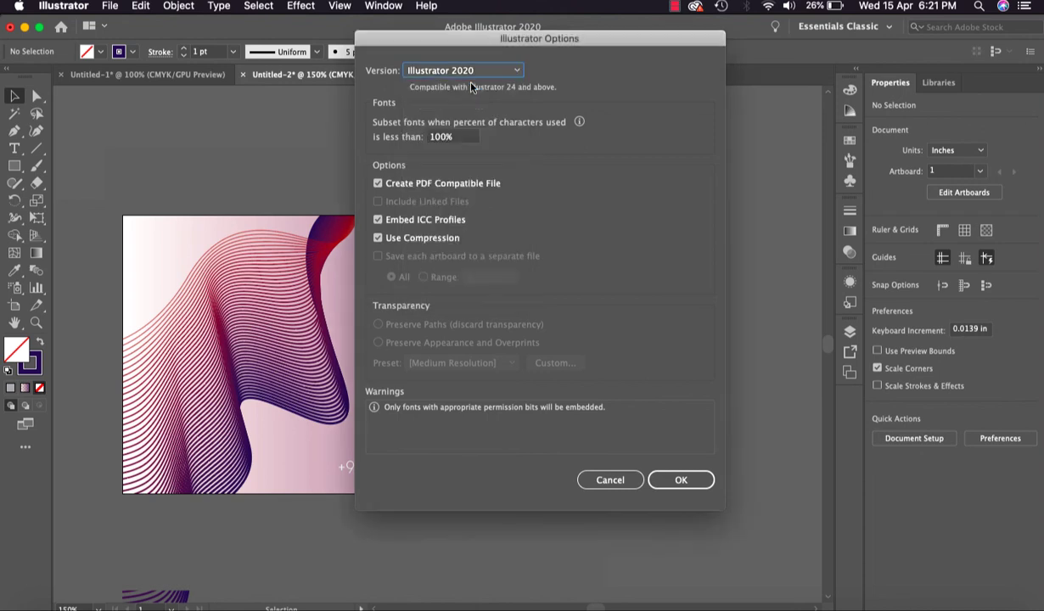
{"action": "left_click", "coordinate": [673, 482]}
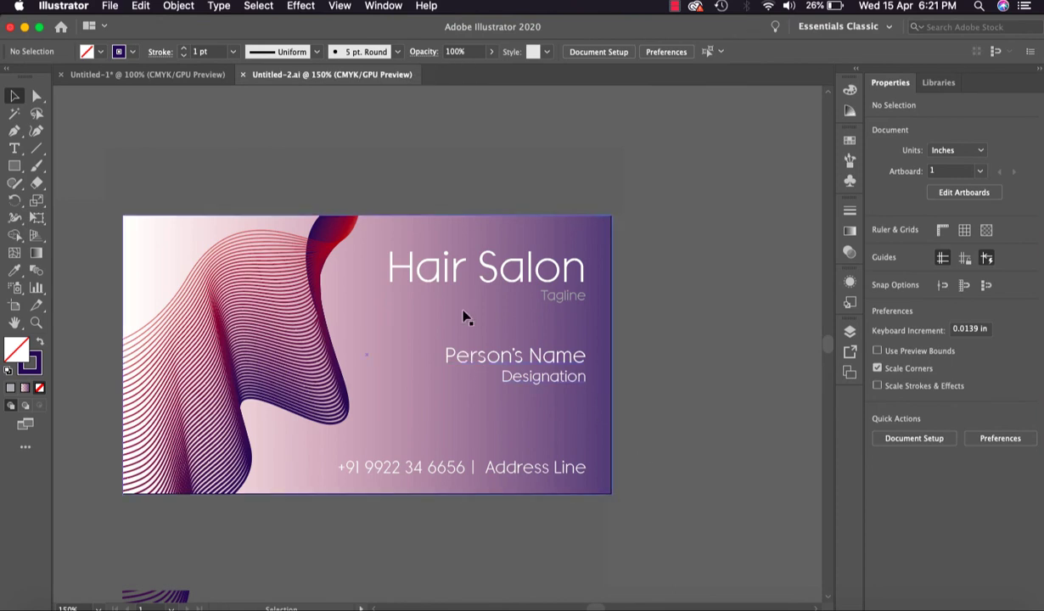
Export artboard 1 as JPEG 'Visiting card' to Art at quality 10, 300 ppi, CMYK
{"action": "left_click", "coordinate": [110, 6]}
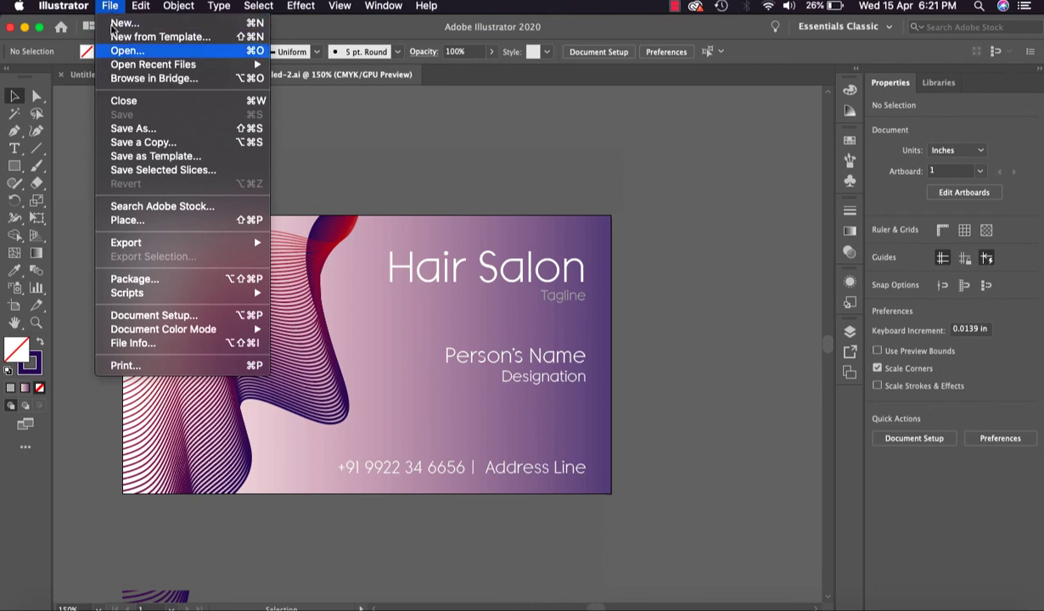
{"action": "mouse_move", "coordinate": [125, 242]}
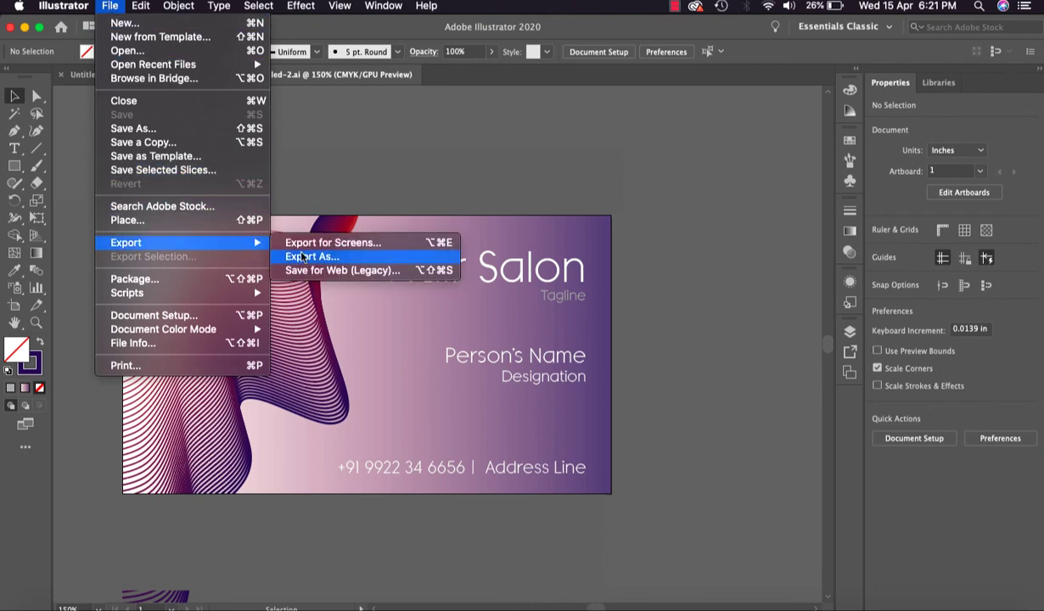
{"action": "left_click", "coordinate": [304, 256]}
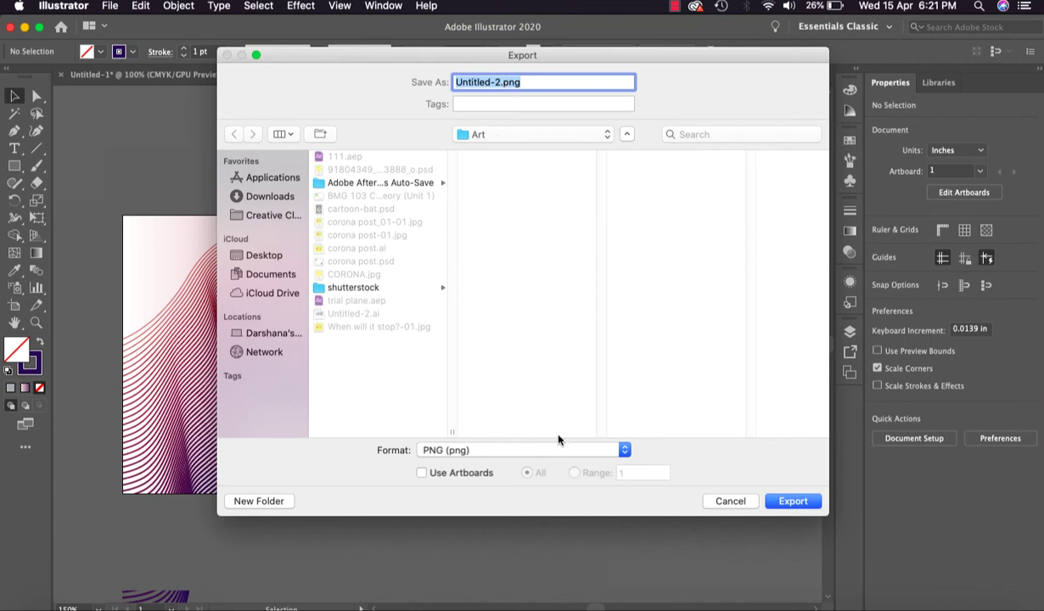
{"action": "type", "text": "Visi"}
{"action": "type", "text": "rd"}
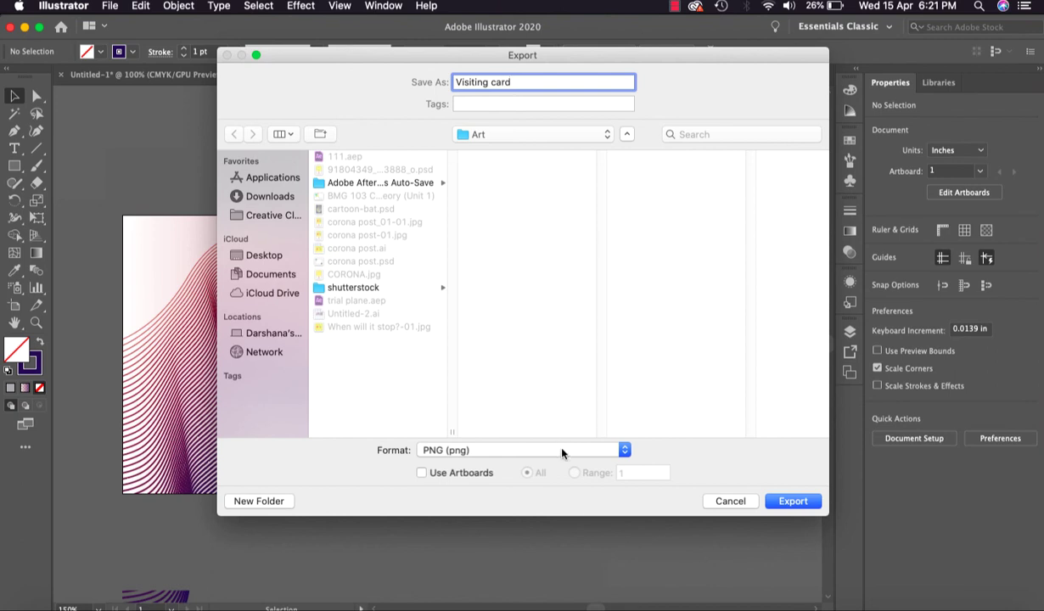
{"action": "left_click", "coordinate": [540, 448]}
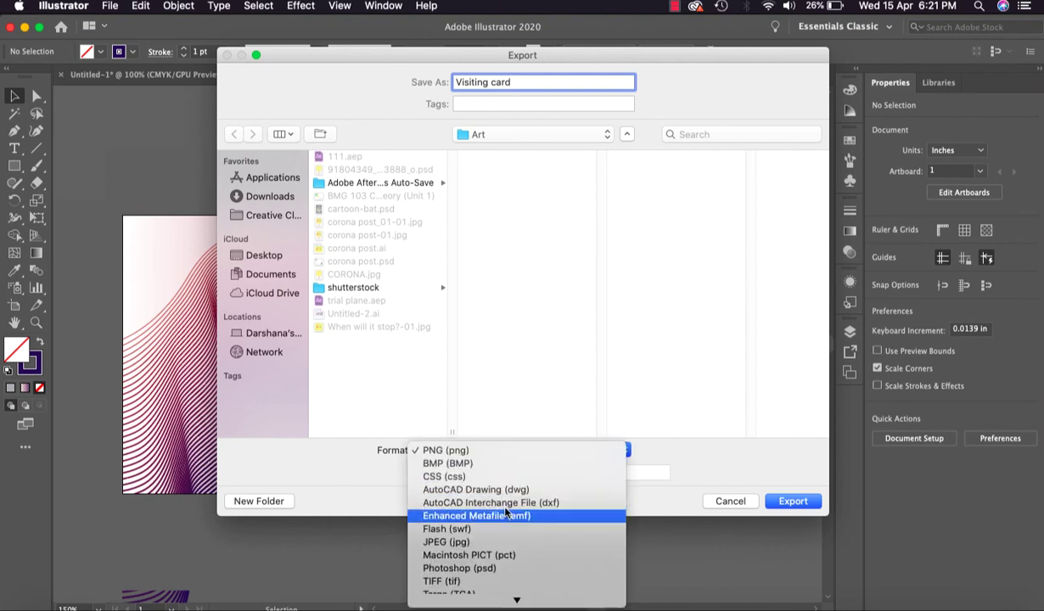
{"action": "left_click", "coordinate": [508, 542]}
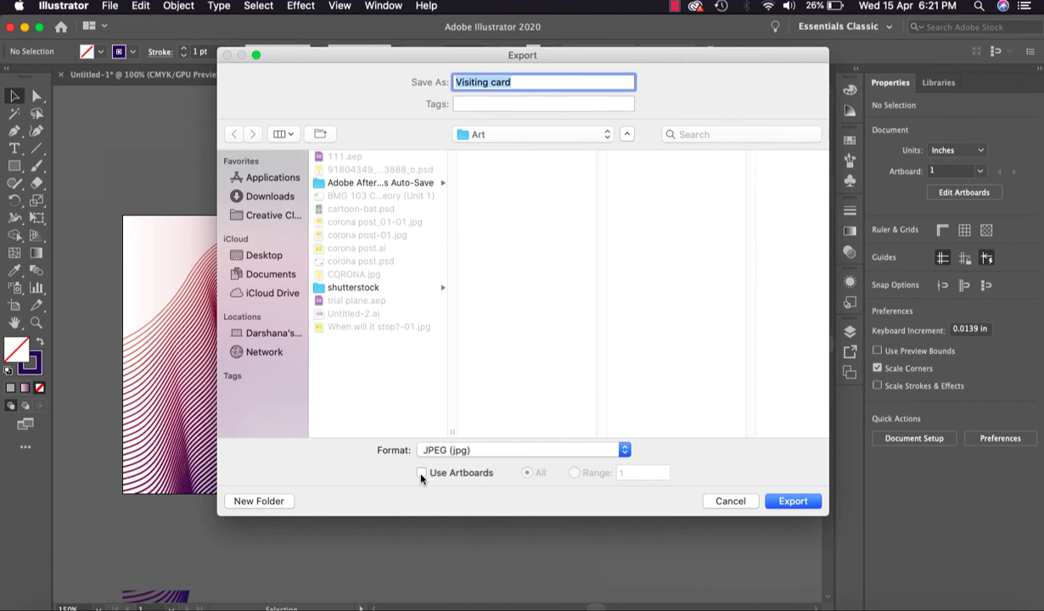
{"action": "left_click", "coordinate": [422, 473]}
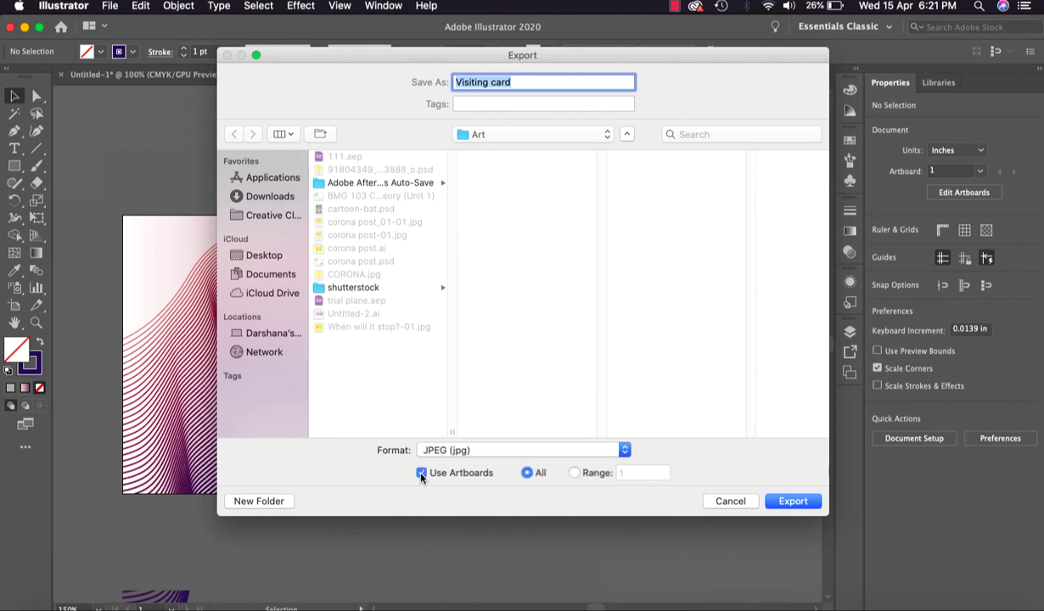
{"action": "left_click", "coordinate": [574, 473]}
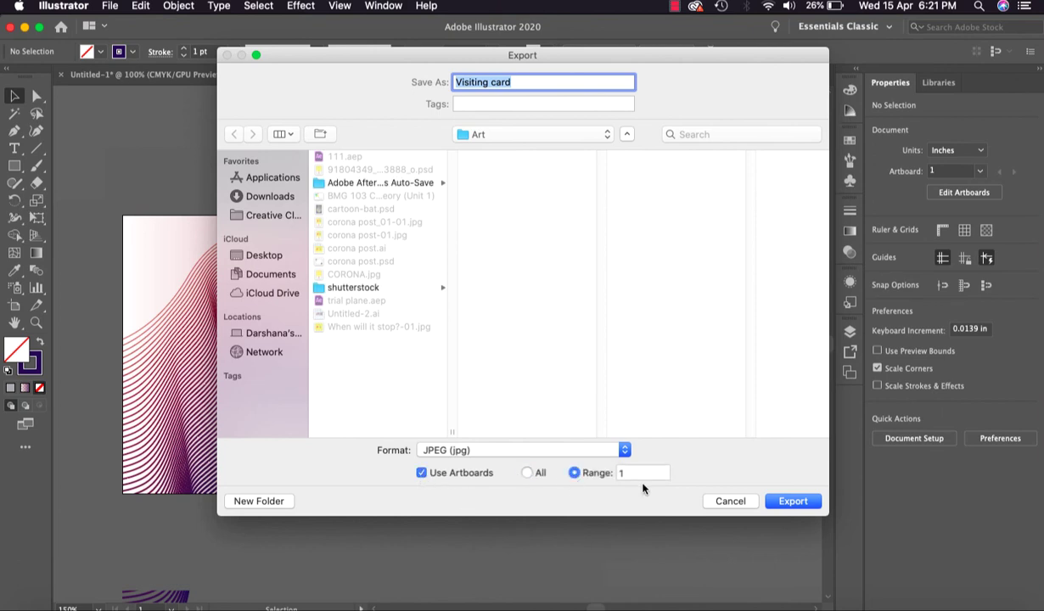
{"action": "left_click", "coordinate": [779, 504]}
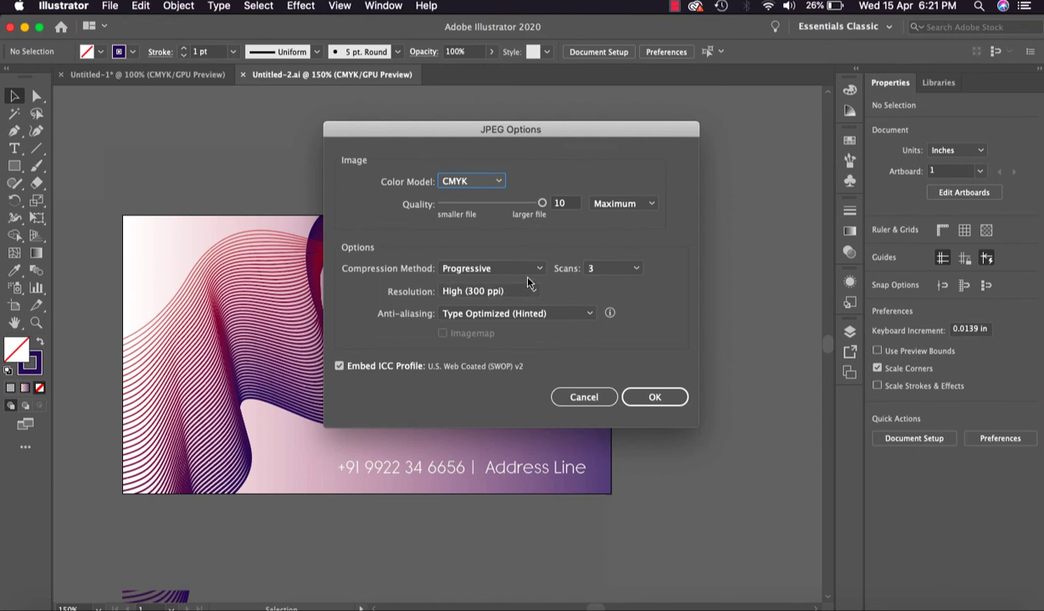
{"action": "left_click", "coordinate": [654, 396]}
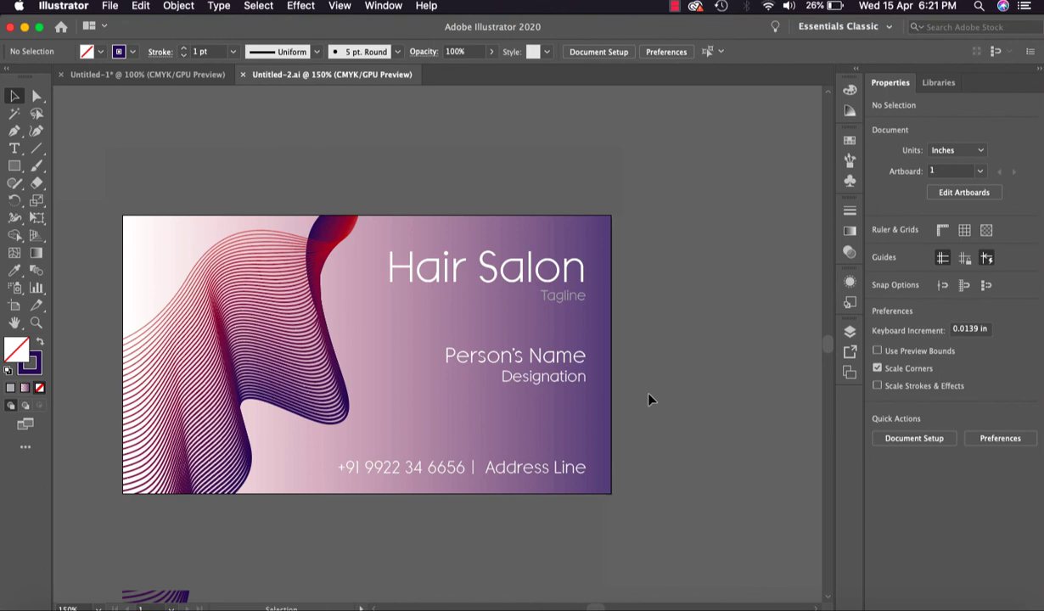
{"action": "left_click", "coordinate": [41, 604]}
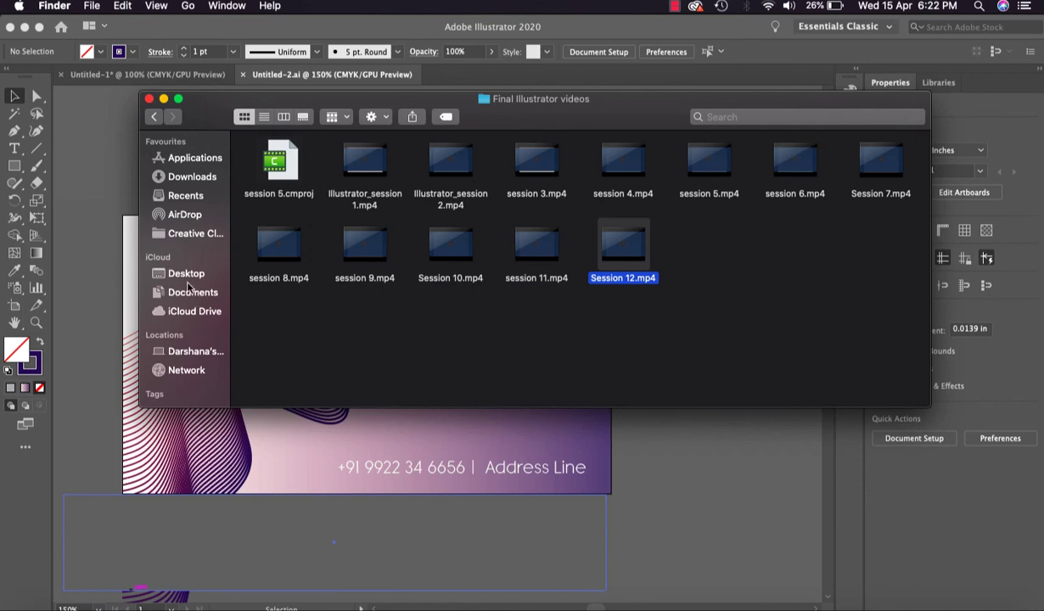
Browse Macintosh HD > Users > Shared > Art and open Visiting card-01.jpg in Preview
{"action": "left_click", "coordinate": [203, 353]}
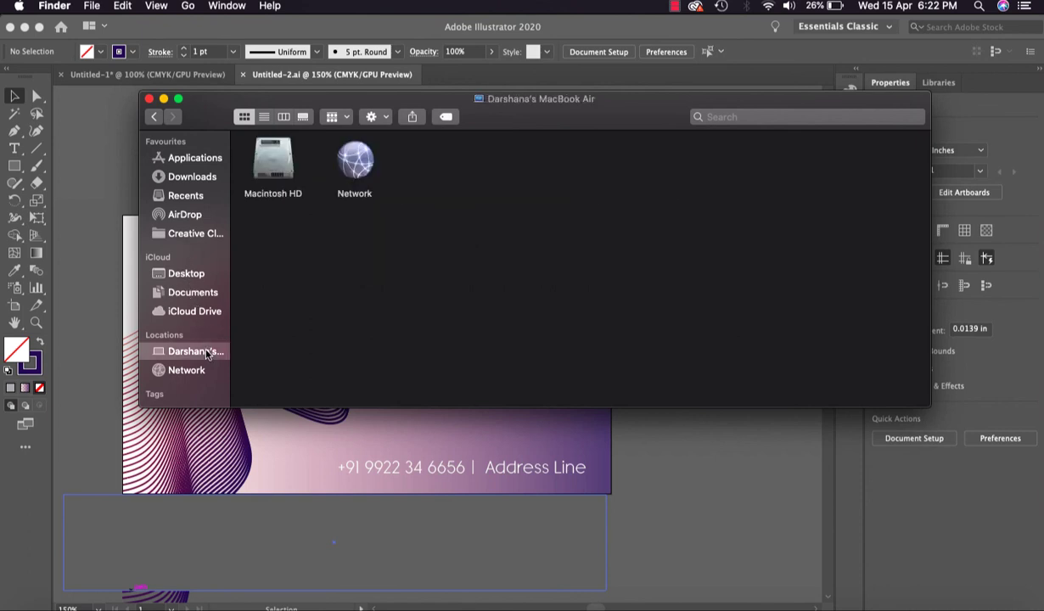
{"action": "double_click", "coordinate": [256, 179]}
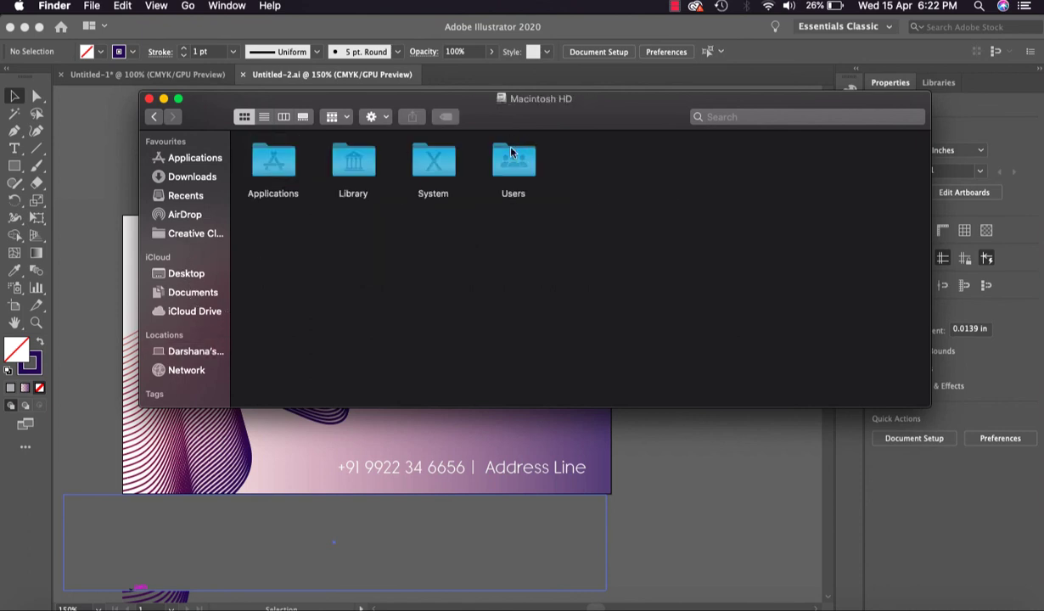
{"action": "double_click", "coordinate": [515, 167]}
{"action": "double_click", "coordinate": [436, 171]}
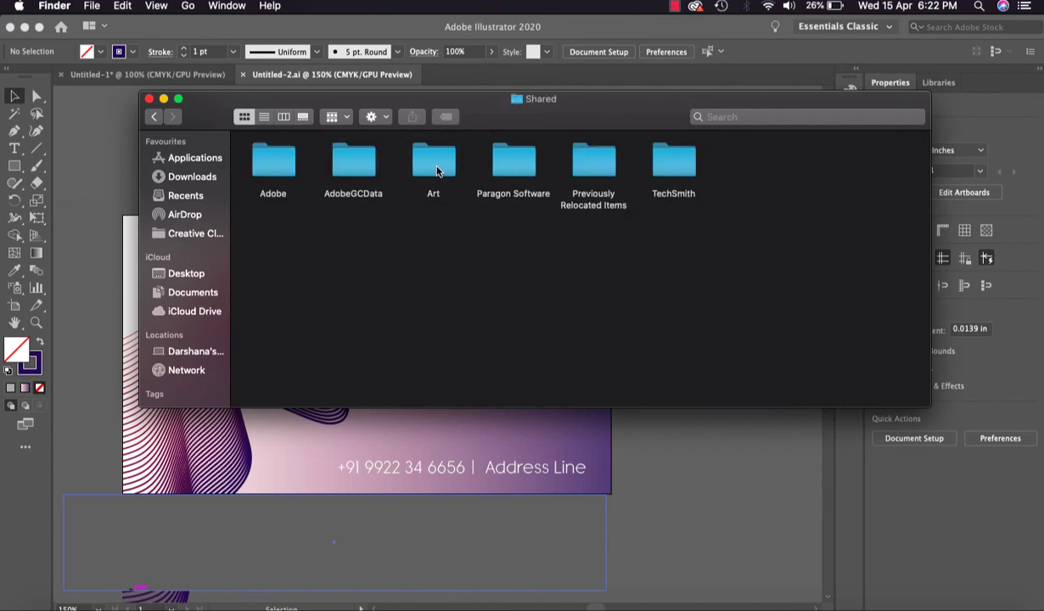
{"action": "double_click", "coordinate": [436, 170]}
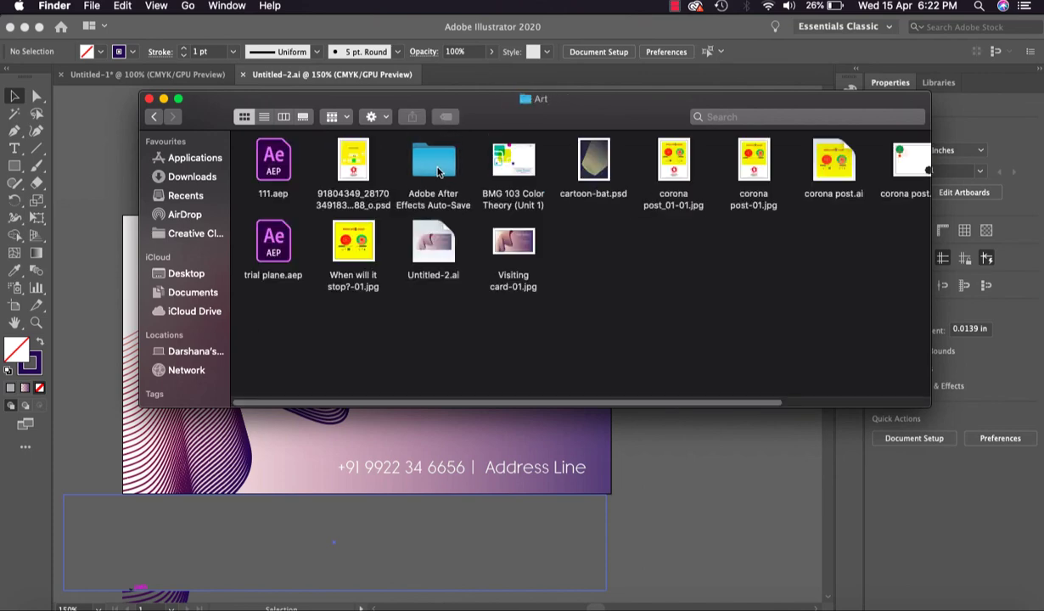
{"action": "double_click", "coordinate": [507, 248]}
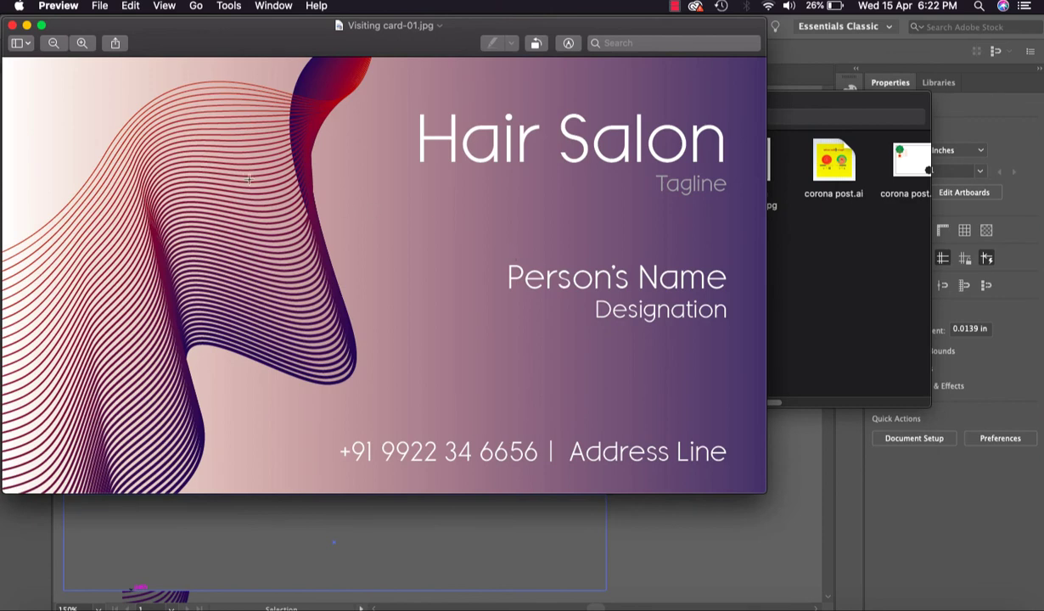